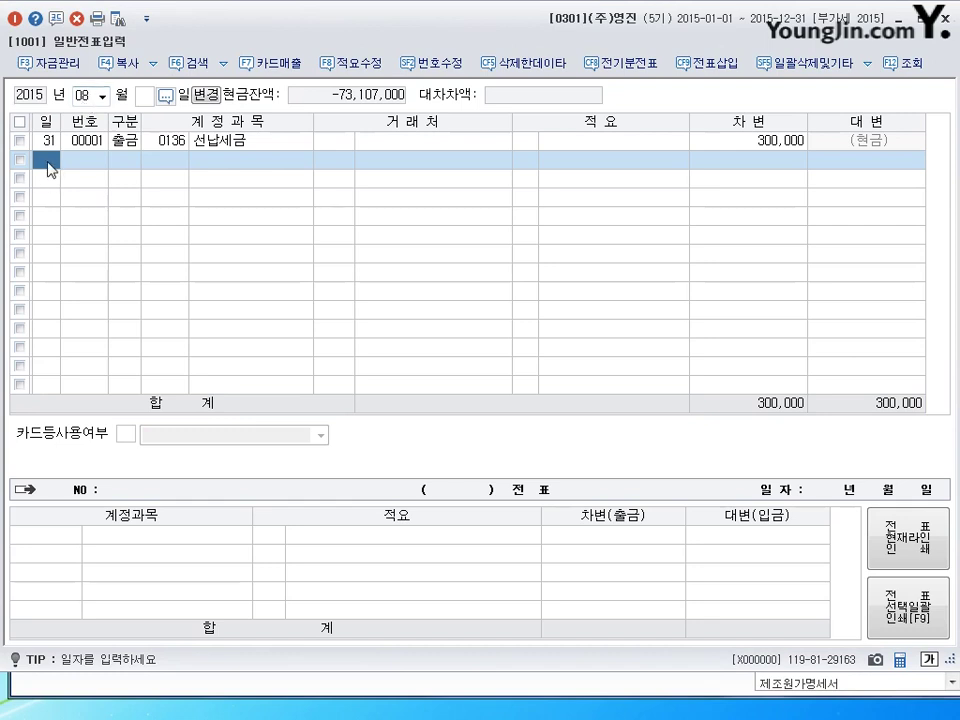
Enter a 1 August debit (차변) line for account 0153 원재료 with the amount 1,200,000.
text(1)
key(Return)
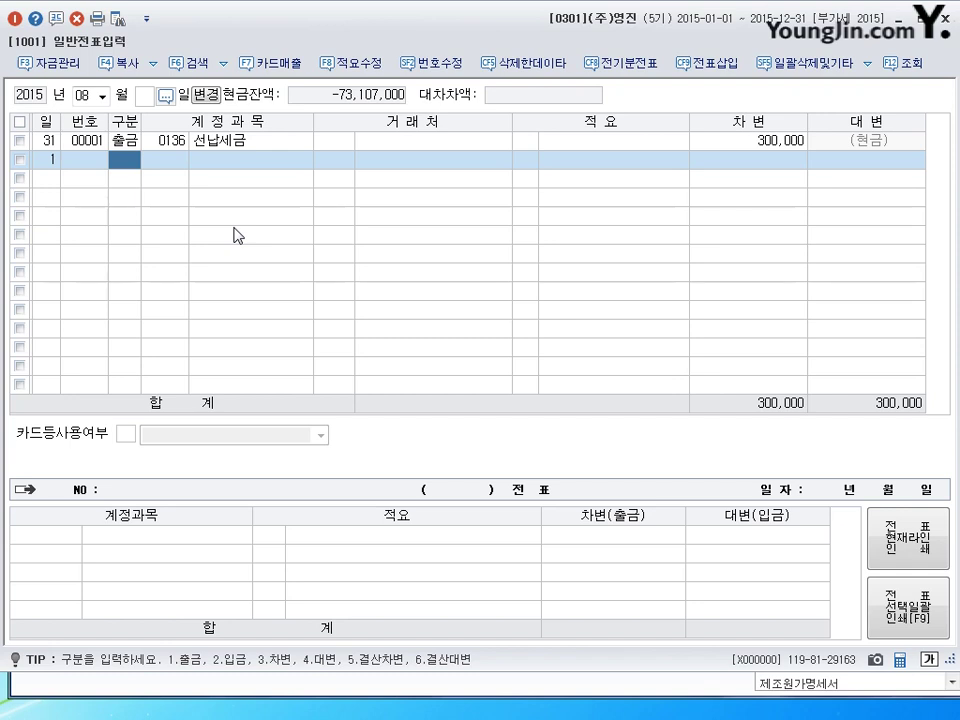
text(3)
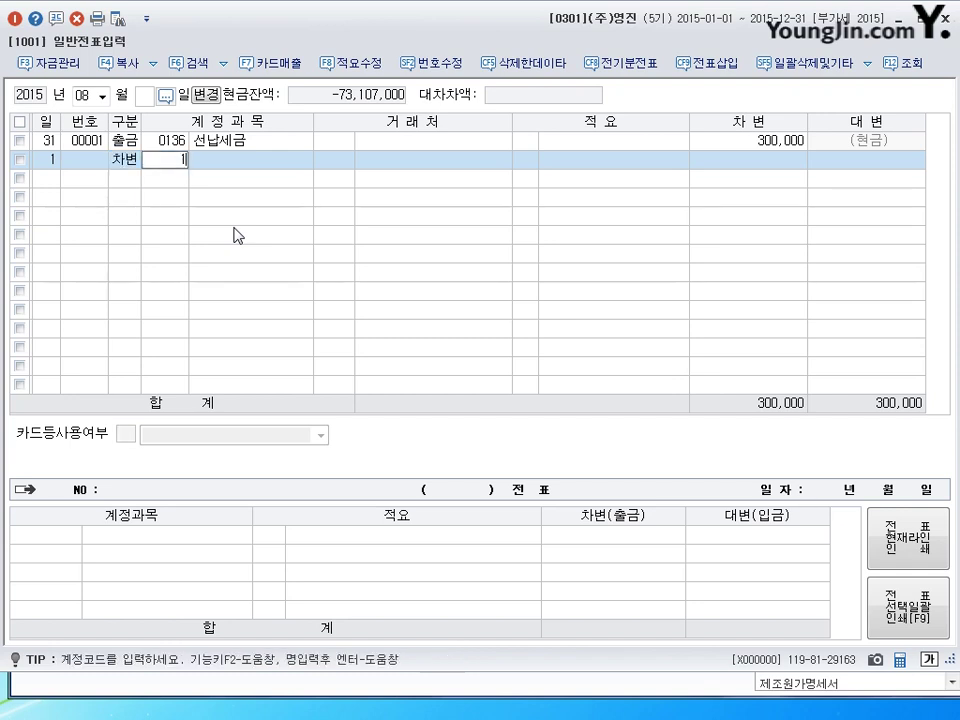
text(153)
key(Return)
key(Return)
key(Return)
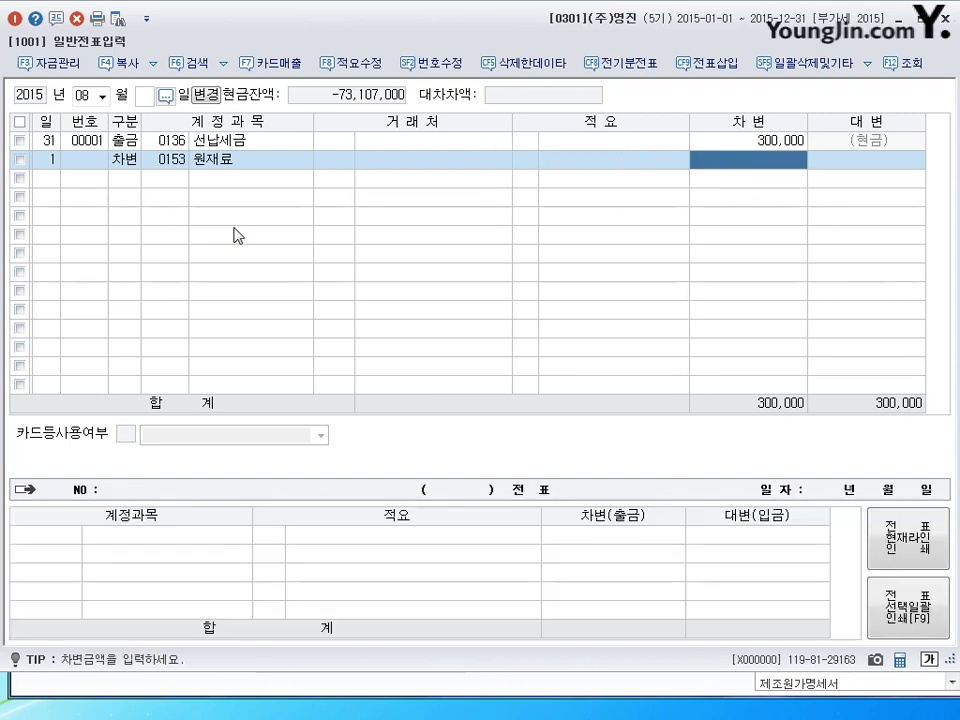
text(1,200)
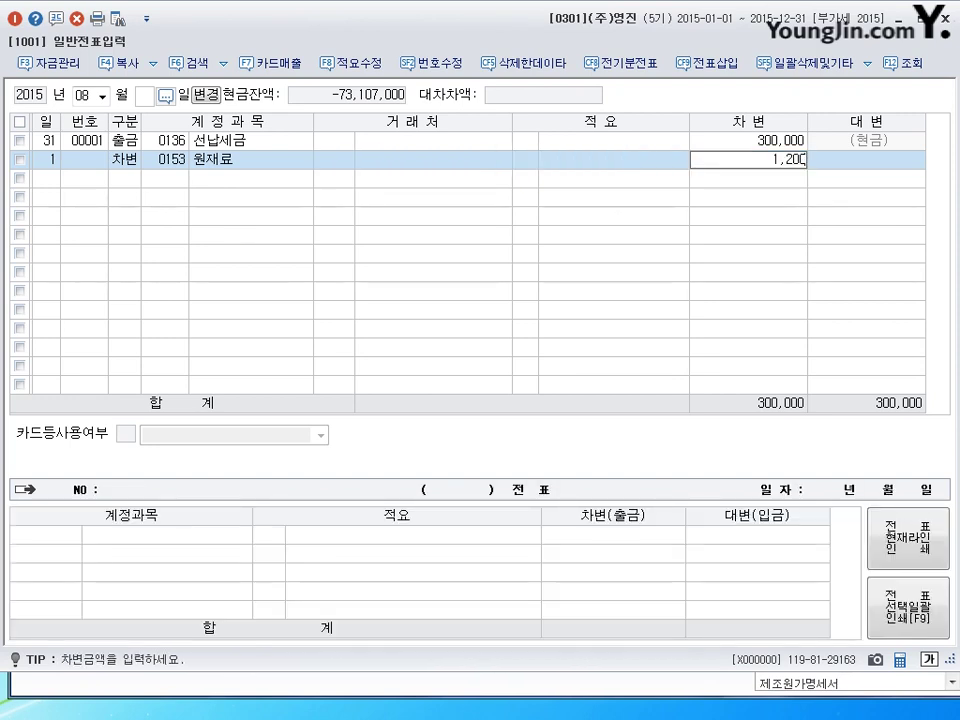
text(,000)
key(Return)
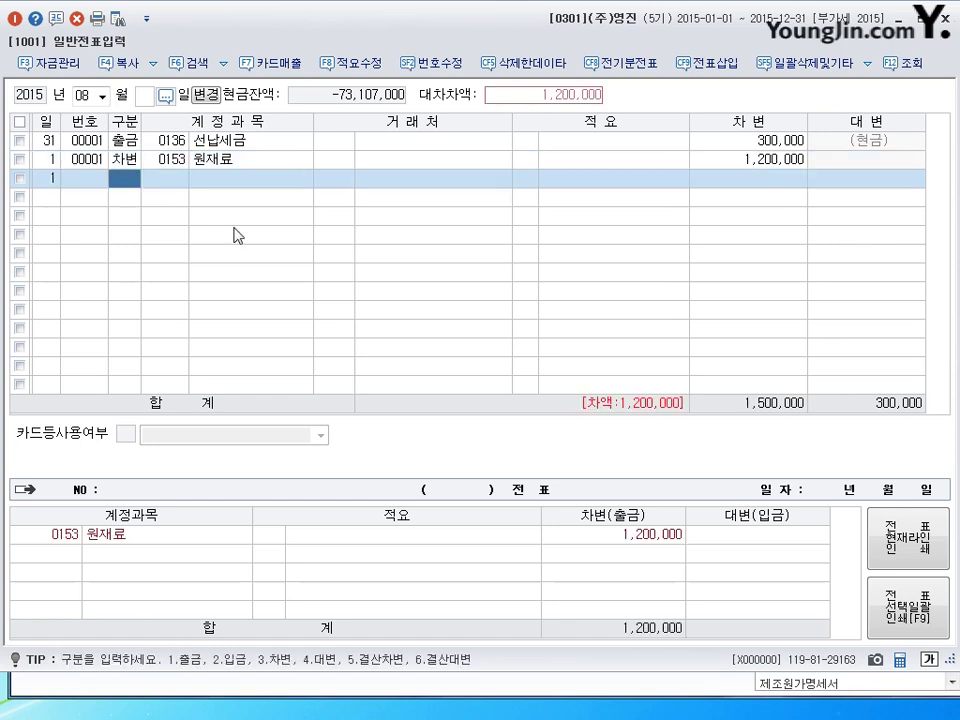
Add a credit (대변) line to the 1 August voucher for account 0101 현금 with the amount 200,000.
text(4)
key(Return)
text(101)
key(Return)
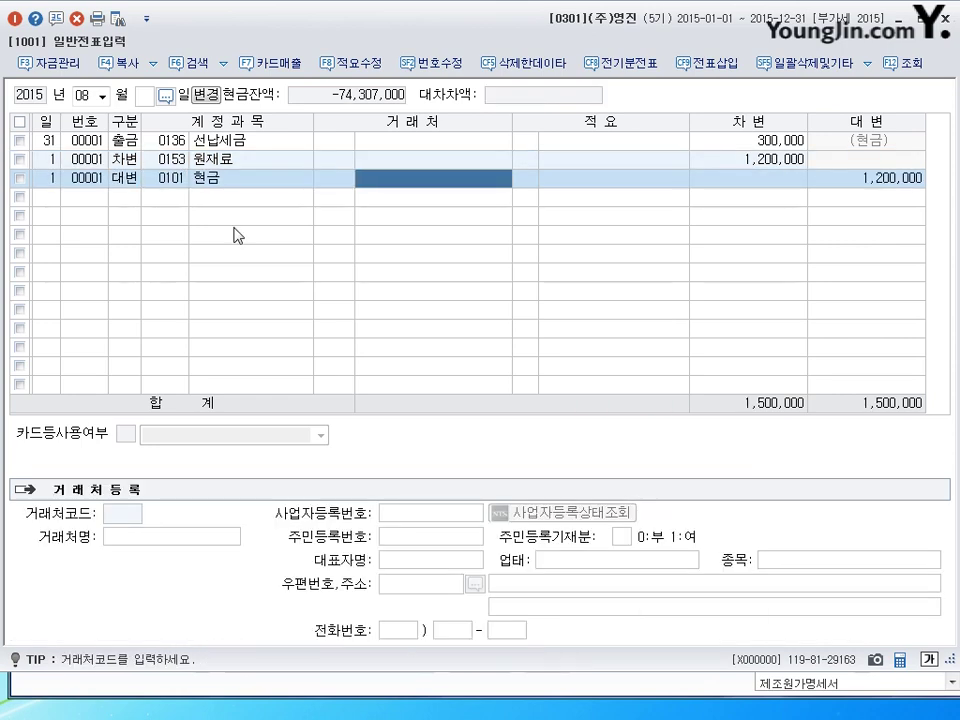
key(Return)
key(Return)
text(200000)
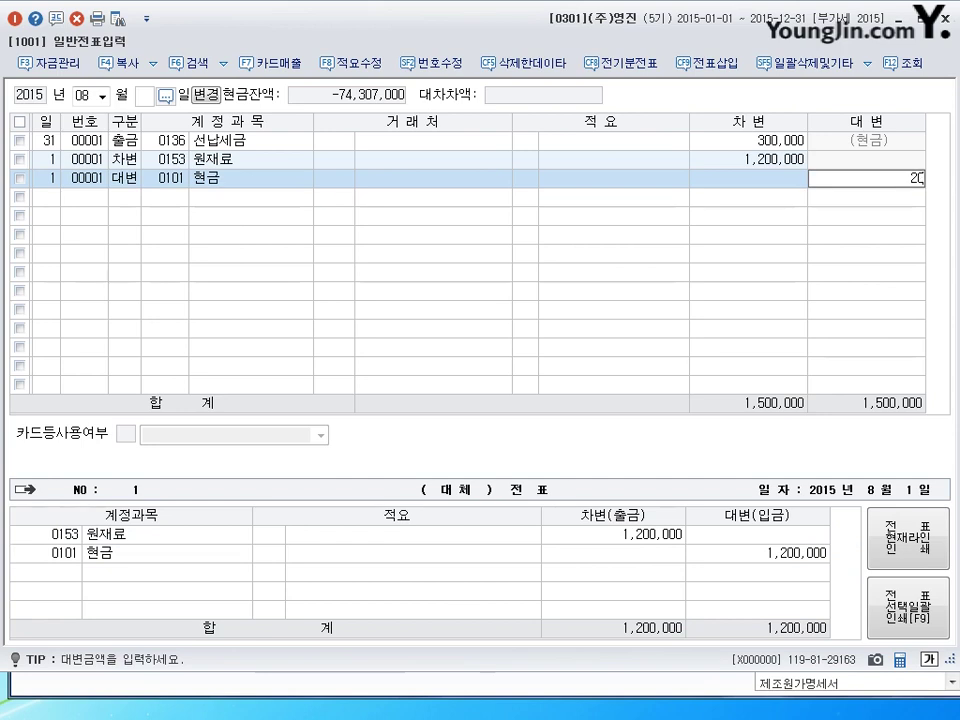
key(Return)
Add a credit line to the 1 August voucher for account 0251 외상매입금, vendor (주)일신산업, amount 1,000,000.
text(4)
key(Return)
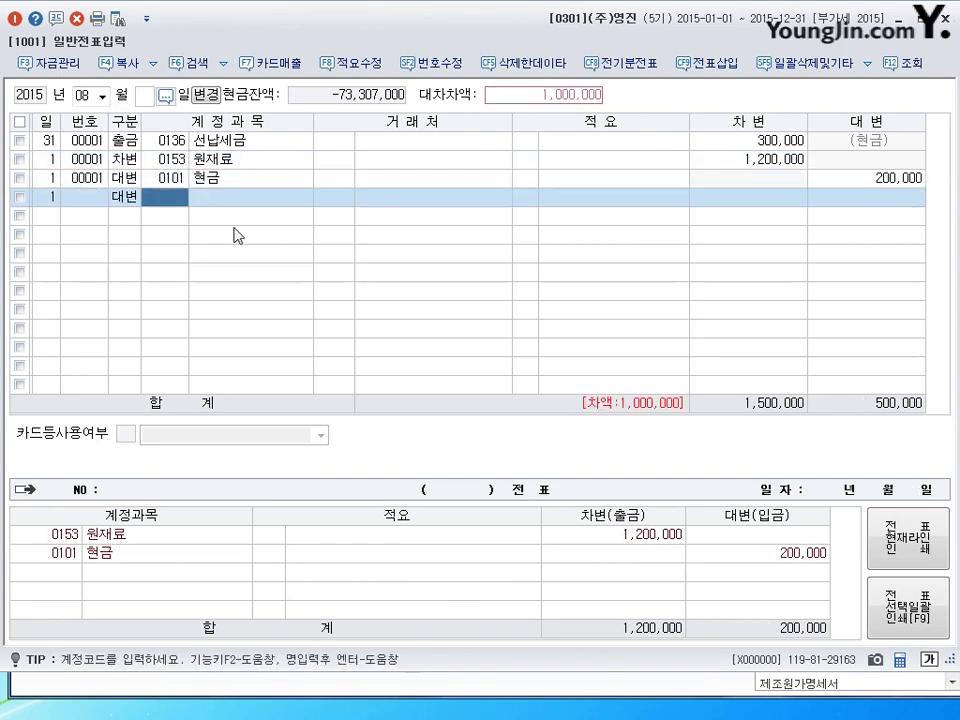
text(251)
key(Return)
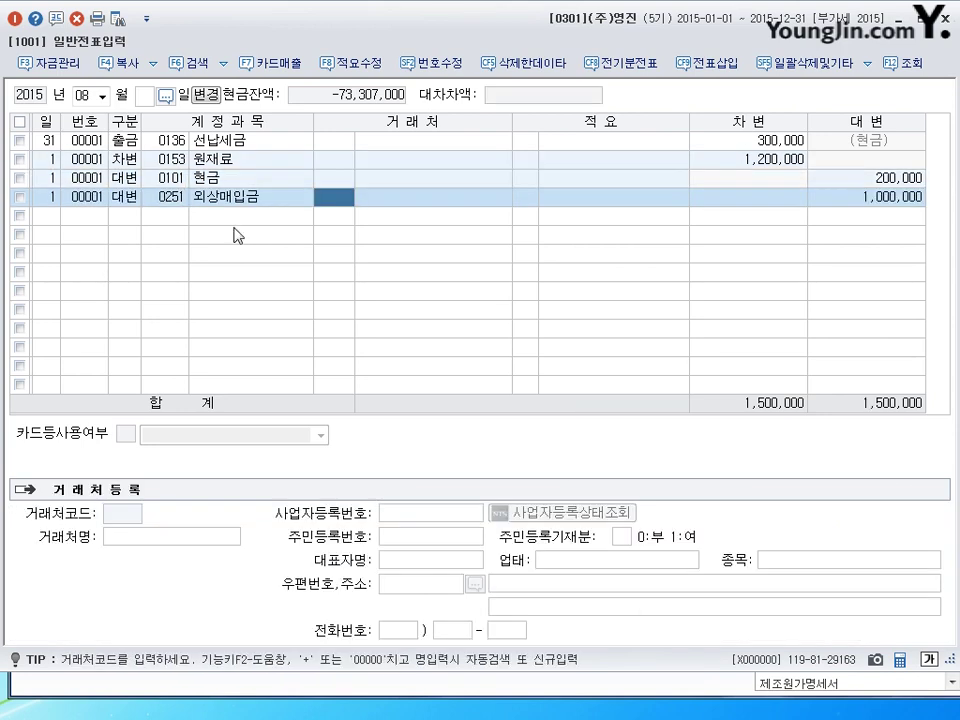
text(일)
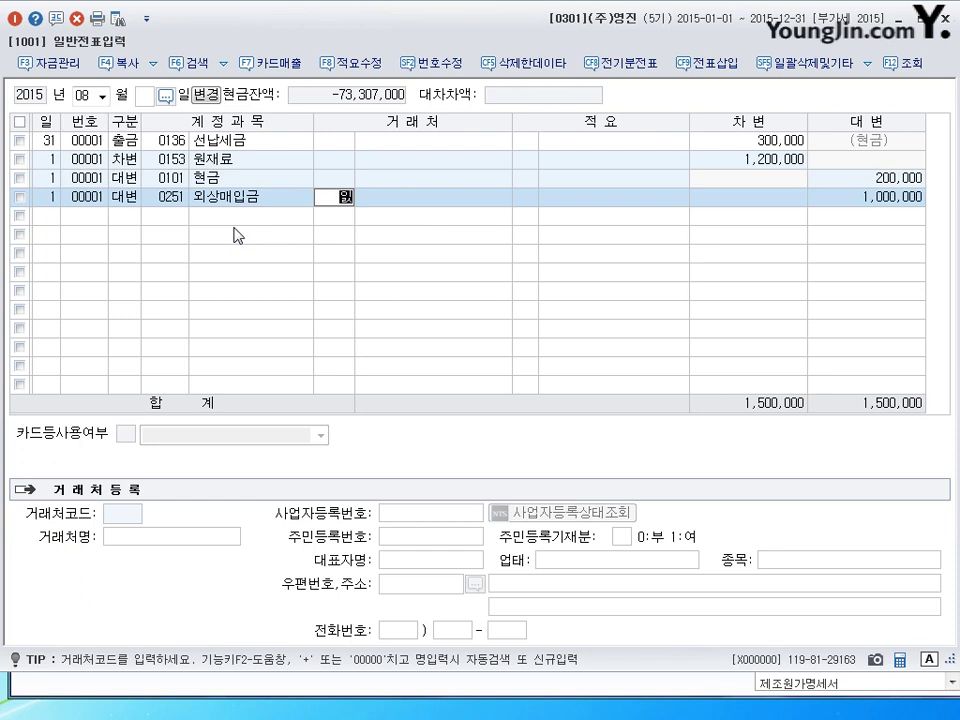
text(시ㄴ)
key(Return)
key(Return)
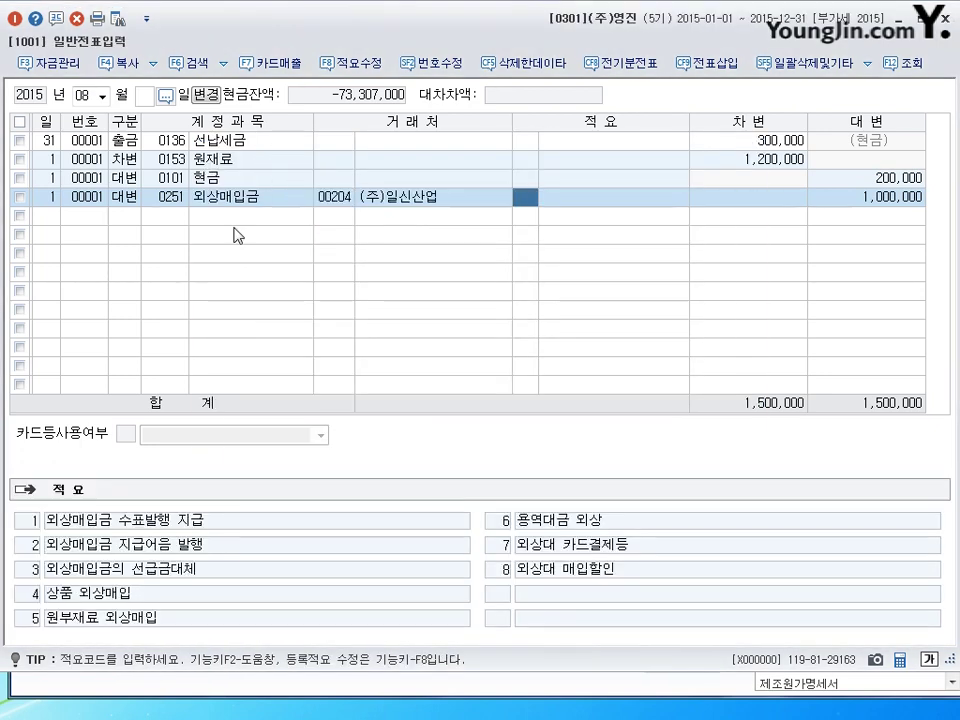
key(Return)
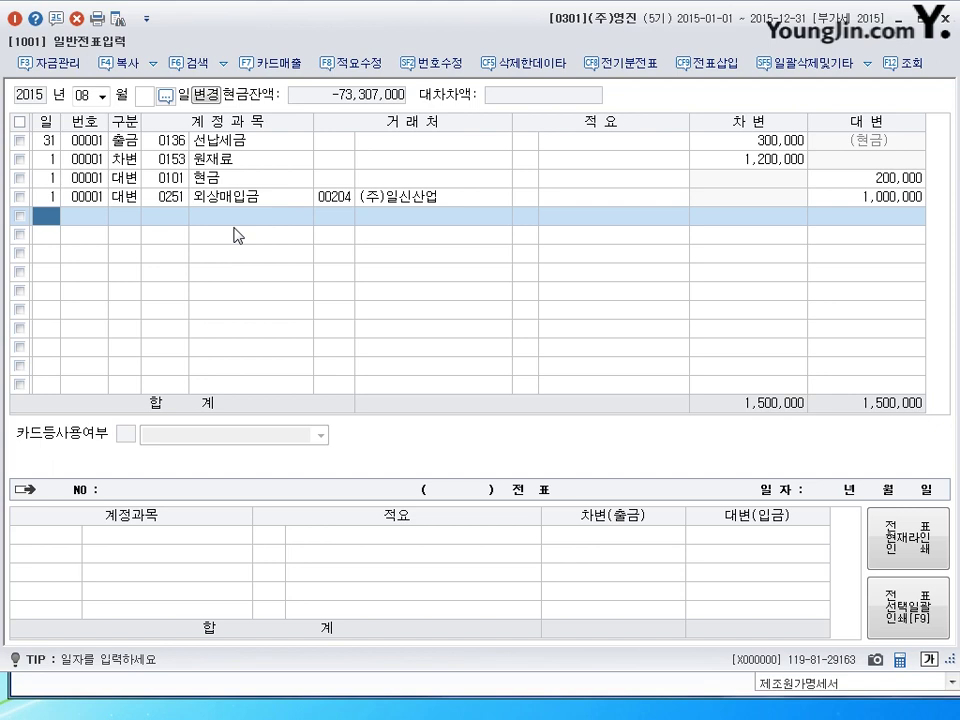
Enter a 2 August debit line for account 0251 외상매입금, vendor (주)금강, with the amount 2,800,000.
text(2)
key(Return)
text(3)
key(Return)
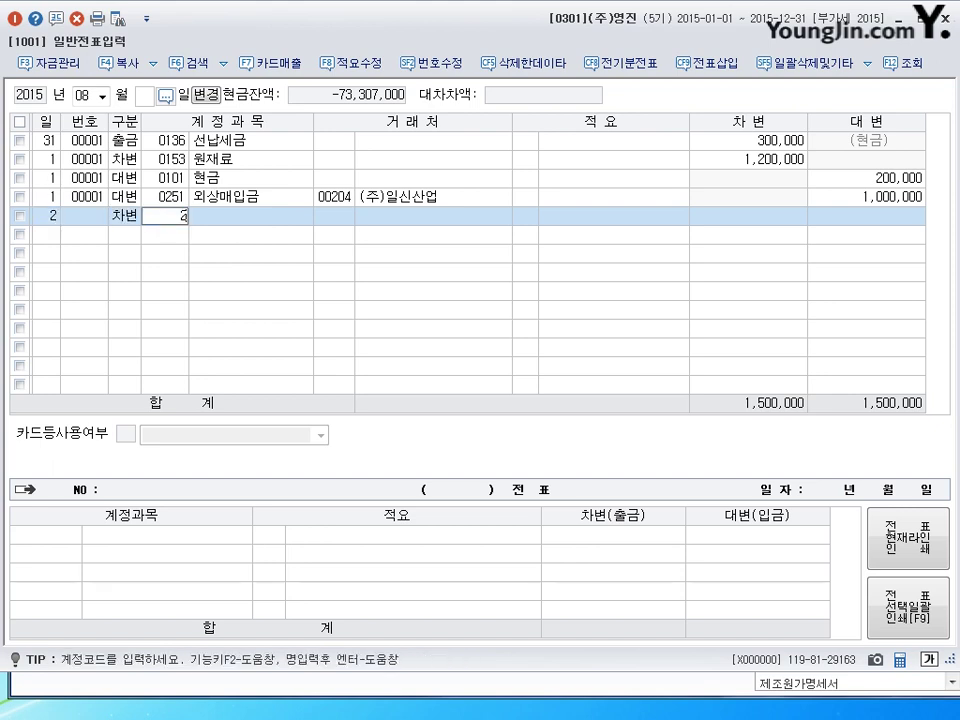
text(251)
key(Return)
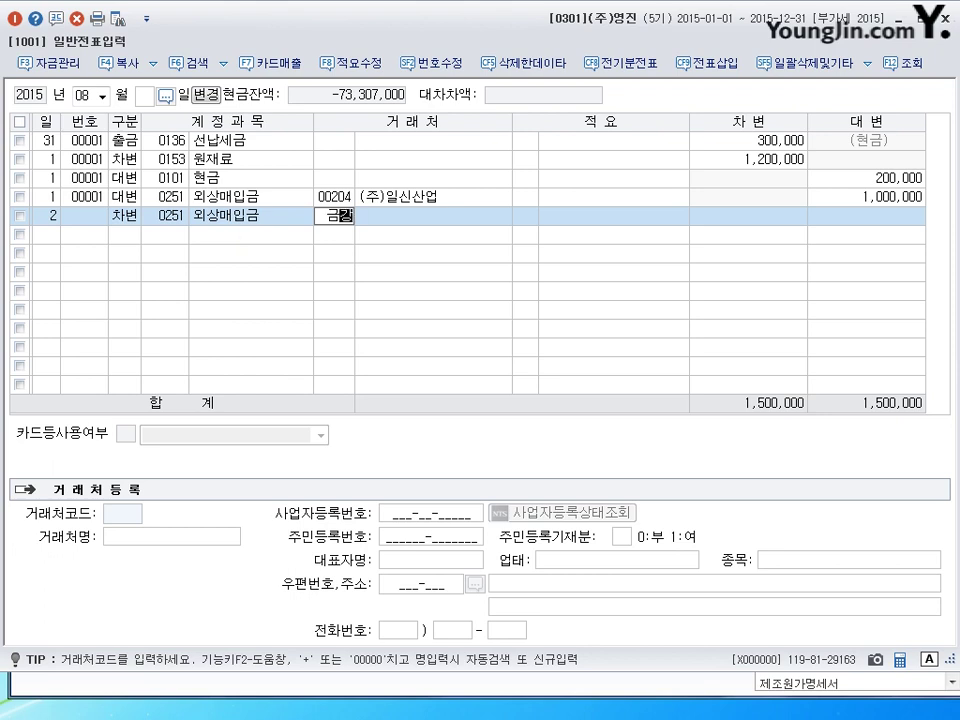
text(금강)
key(Return)
key(Return)
key(Return)
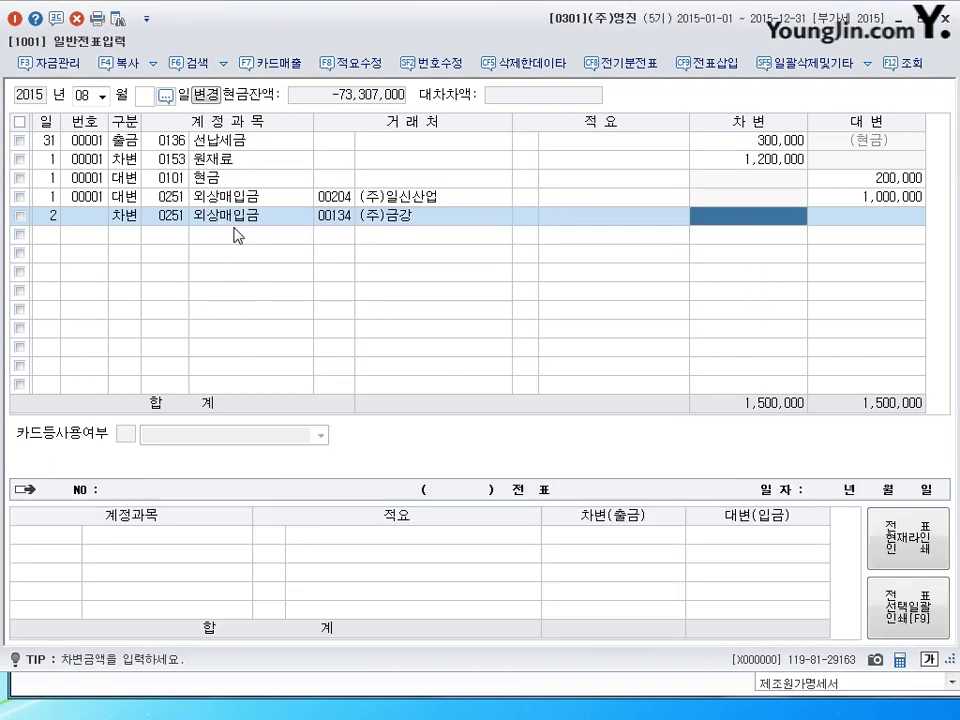
text(2800000)
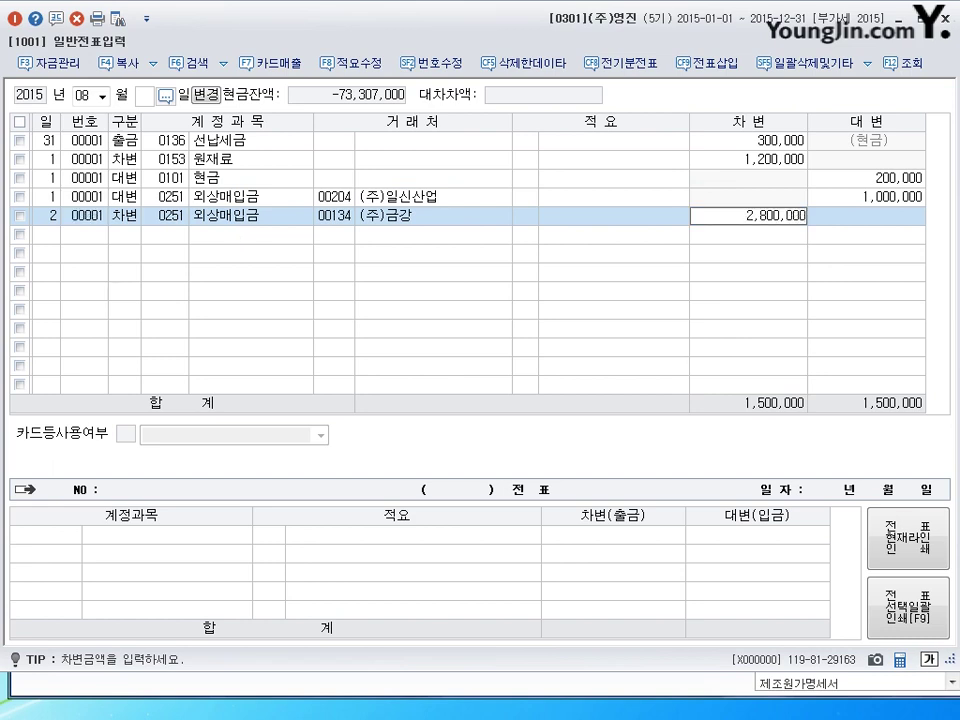
key(Return)
Add the balancing 2,800,000 credit line to the 2 August voucher, with its account set to 0102 당좌예금.
text(4103)
key(Return)
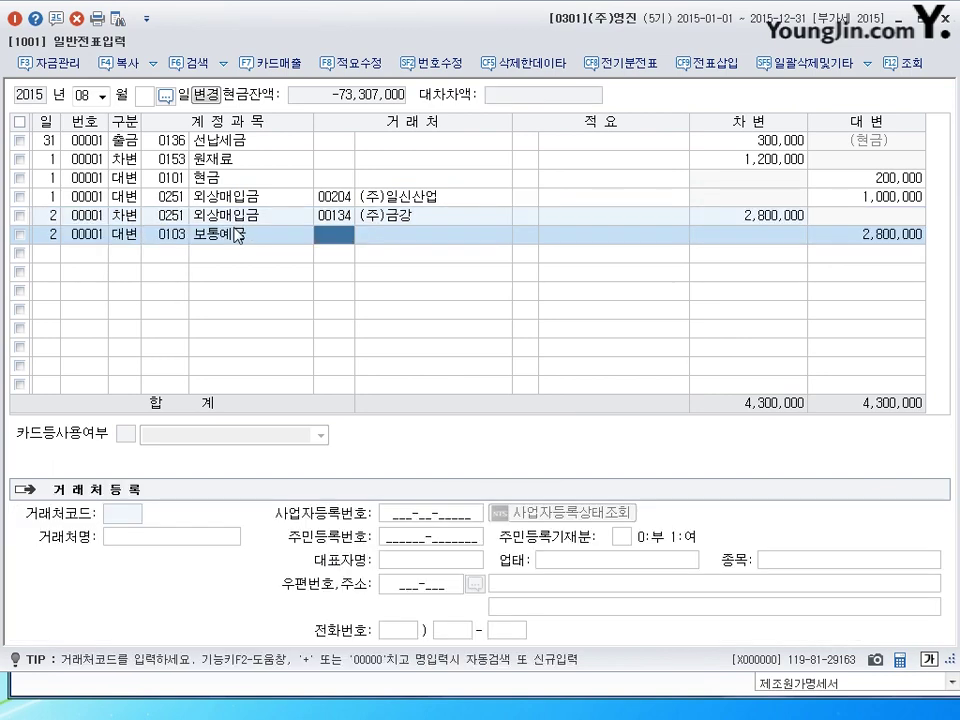
click(238, 234)
text(102)
key(Return)
key(Return)
key(Return)
Enter a 3 August debit line for account 0251 외상매입금, vendor (주)성실기업, with the amount 3,800,000.
text(3)
key(Return)
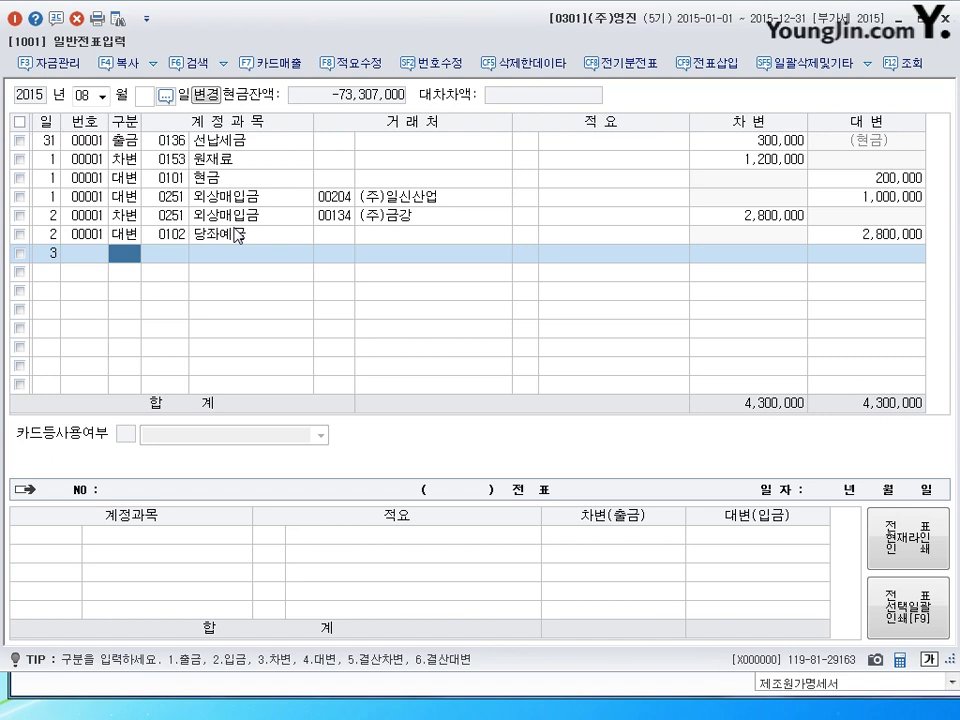
text(3)
key(Return)
text(251)
key(Return)
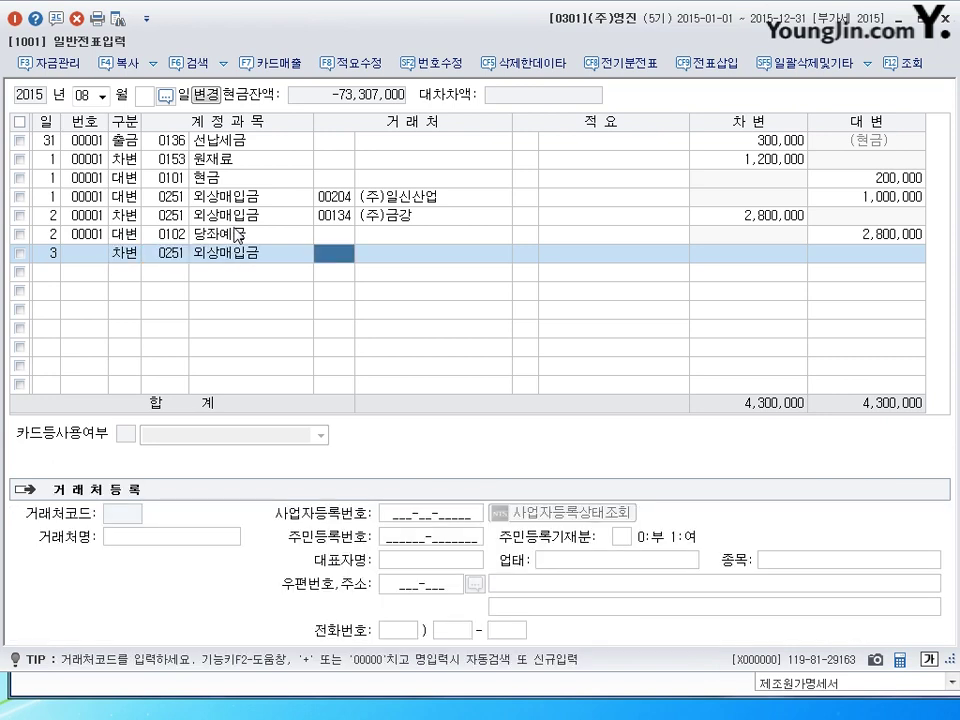
text(서ㅇ시ㄹ)
key(Return)
key(Return)
key(Return)
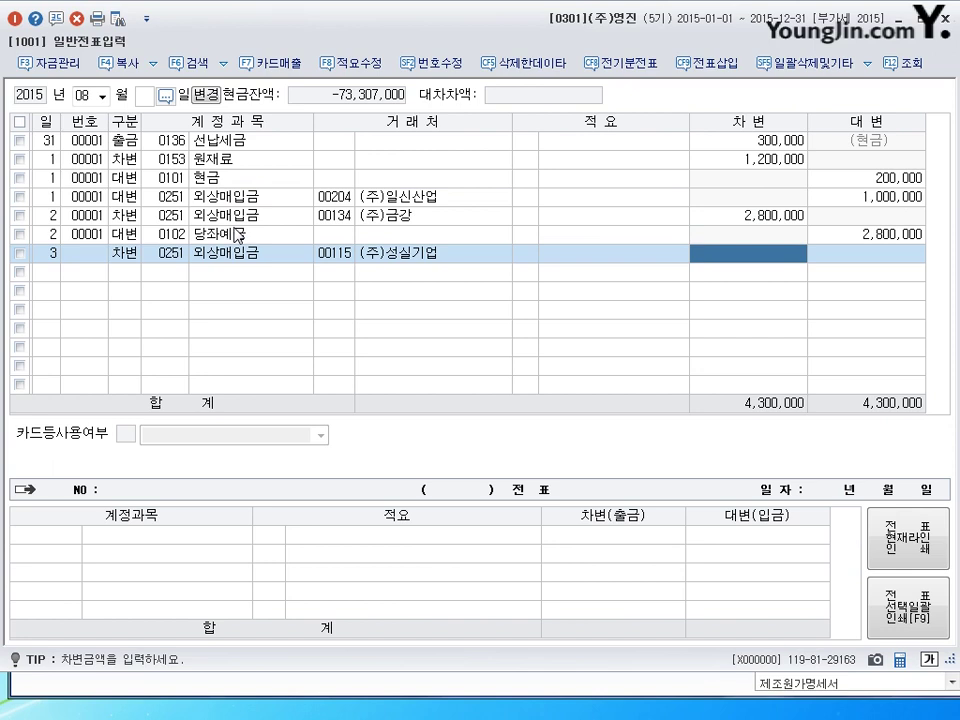
text(3800000)
key(Return)
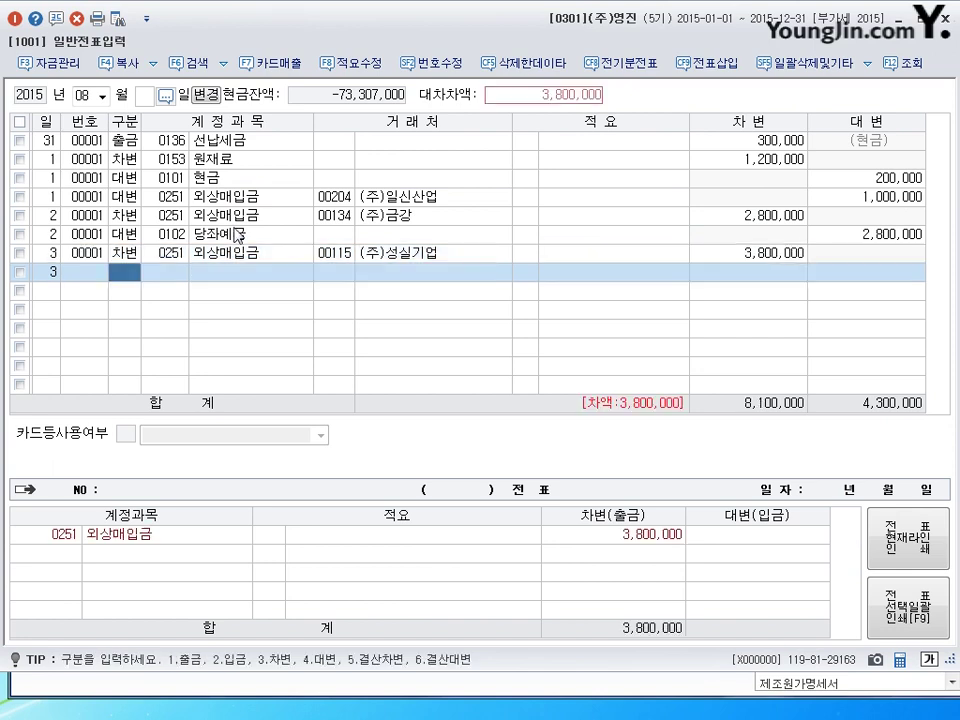
Add a credit line to the 3 August voucher for account 0108 외상매출금, customer (주)성실기업, amount 2,700,000.
text(4108)
key(Return)
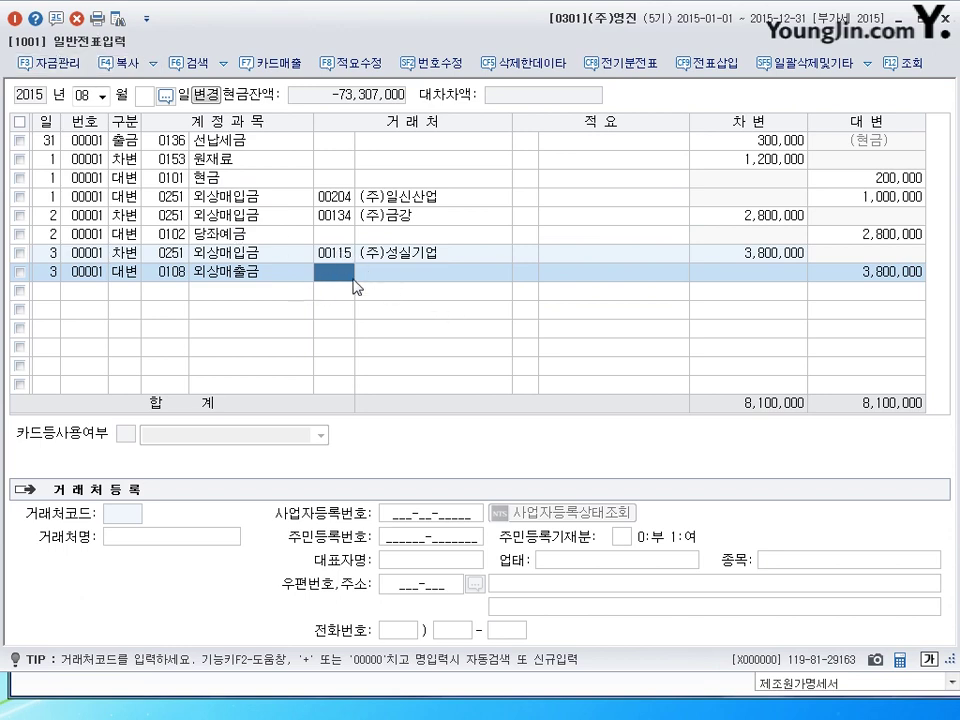
key(Return)
key(Return)
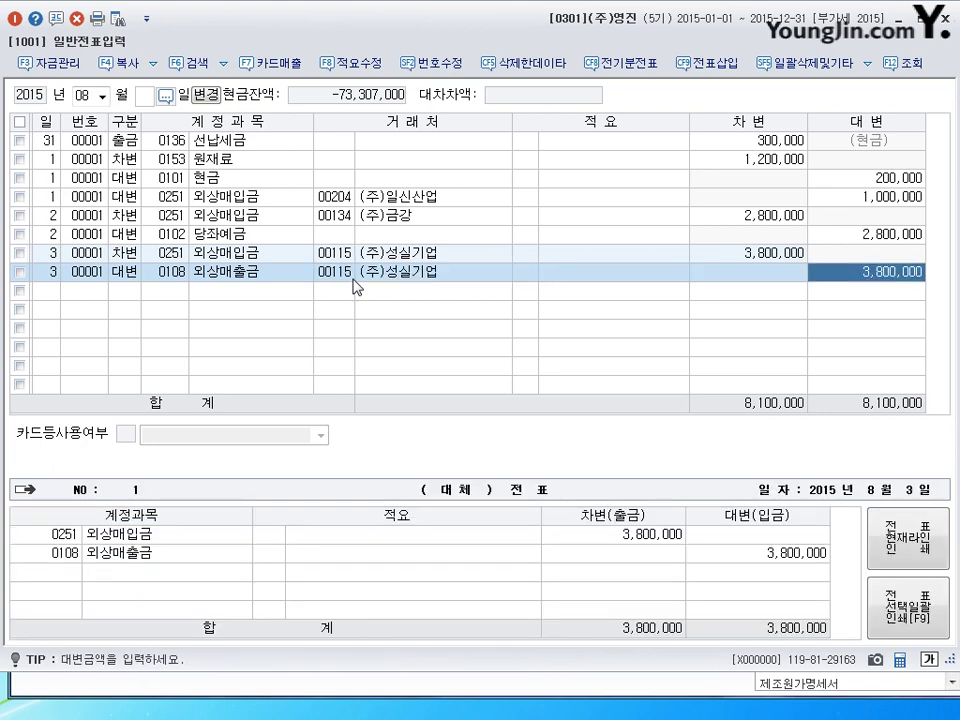
text(2700000)
key(Return)
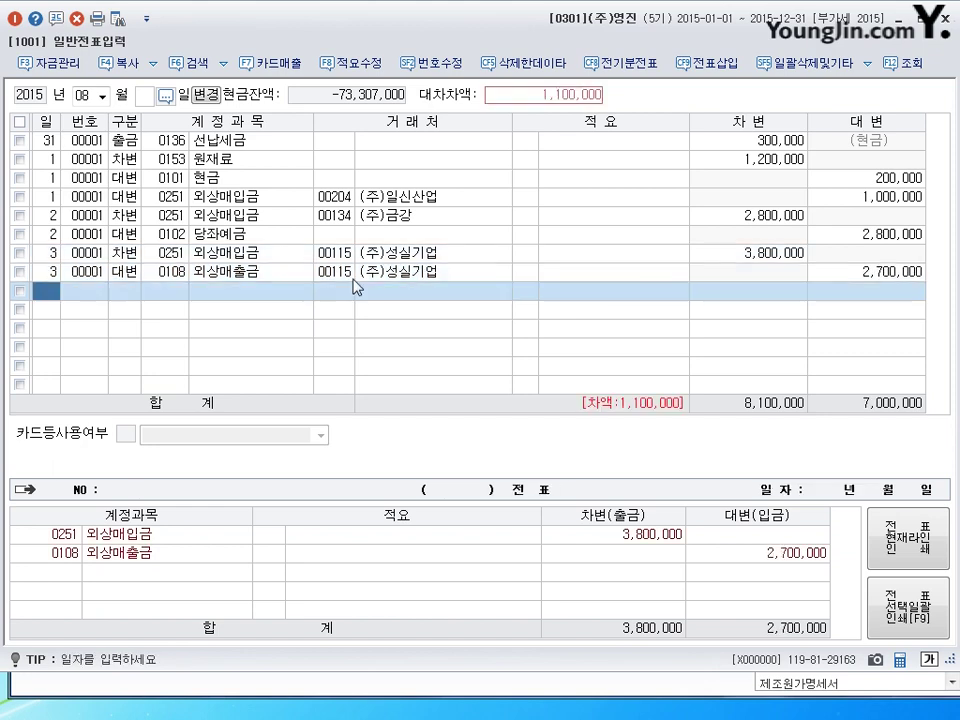
Balance the 3 August voucher with a credit line for account 0102 당좌예금, amount 1,100,000.
text(102)
key(Return)
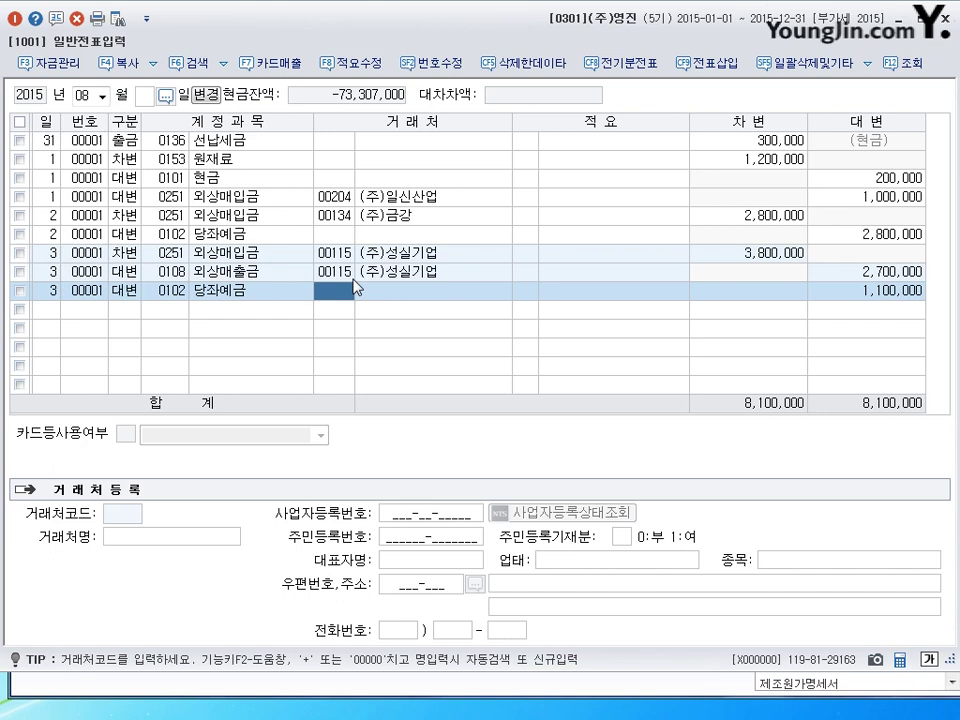
key(Return)
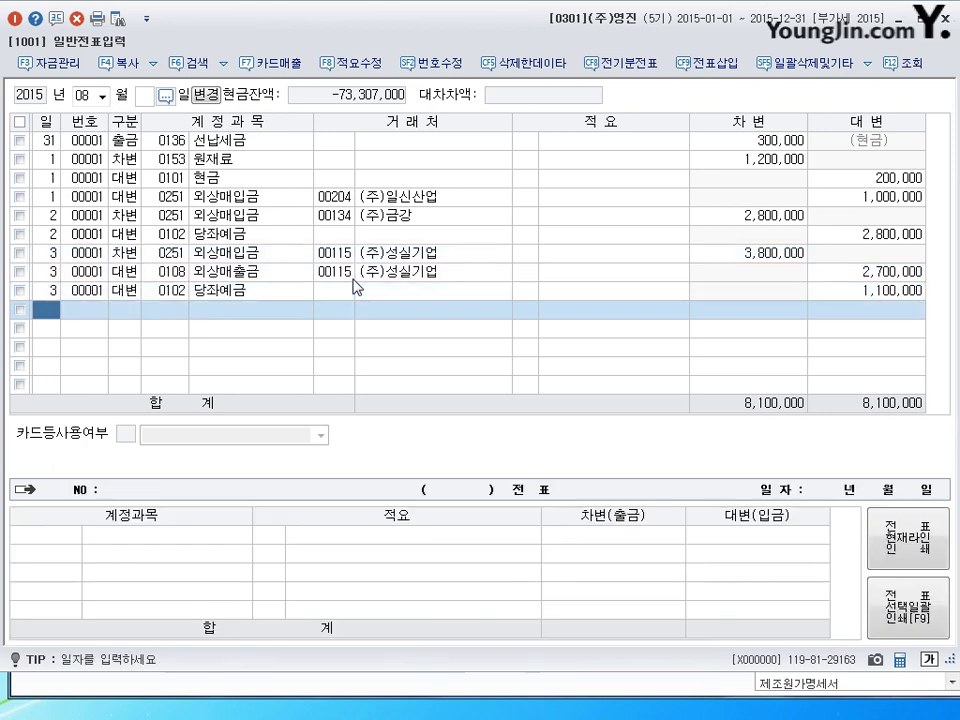
Enter a 4 August debit line for account 0251 외상매입금, vendor (주)세븐, with the amount 55,000,000.
text(4)
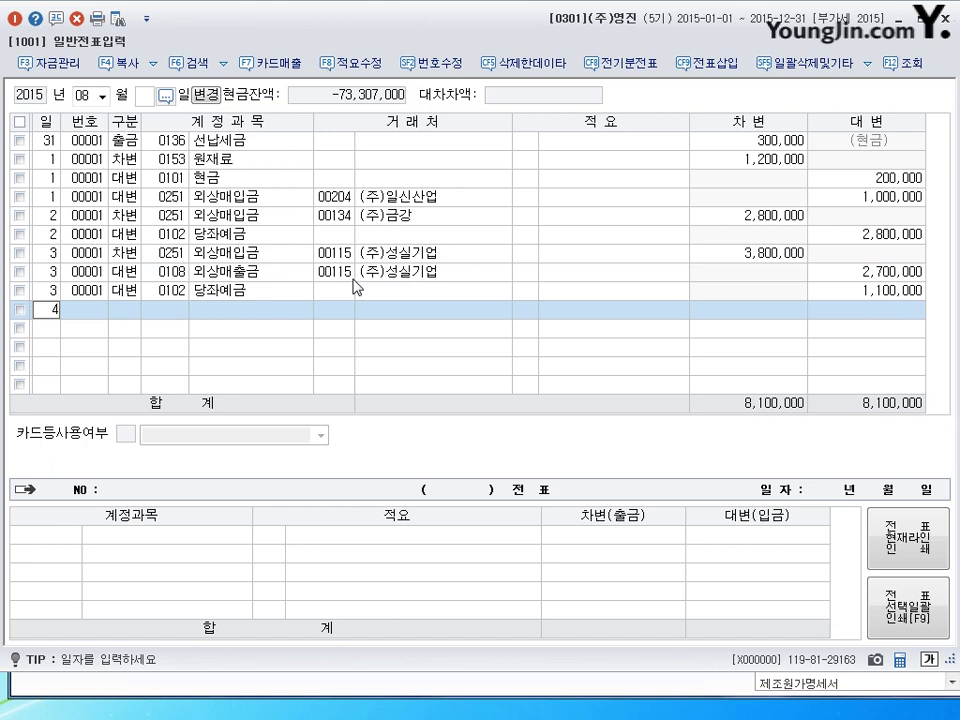
key(Return)
text(3)
key(Return)
text(251)
key(Return)
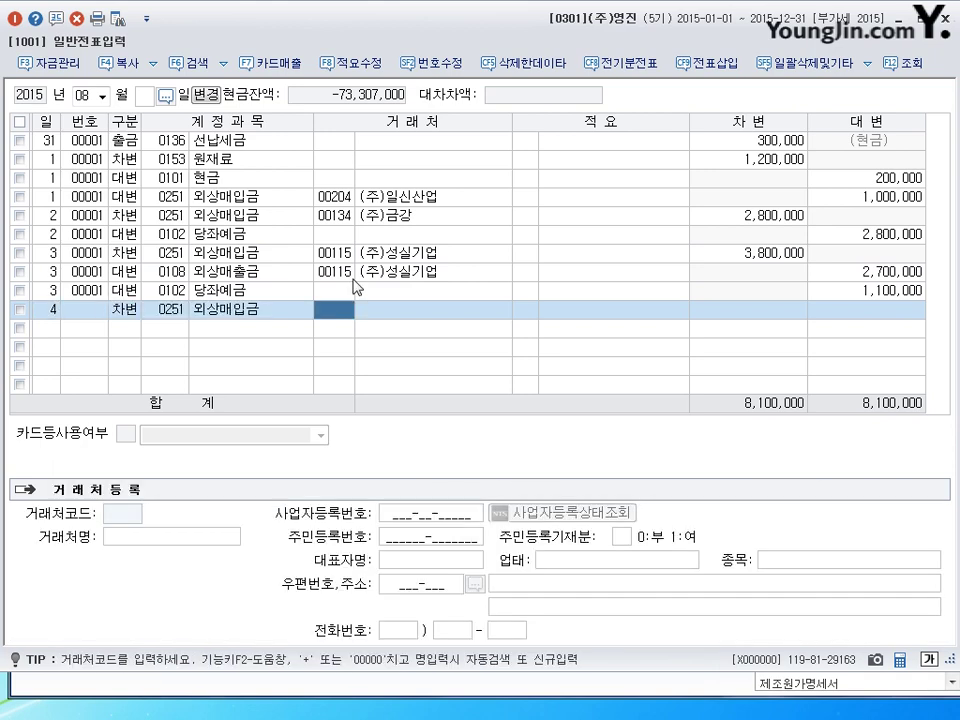
text(세)
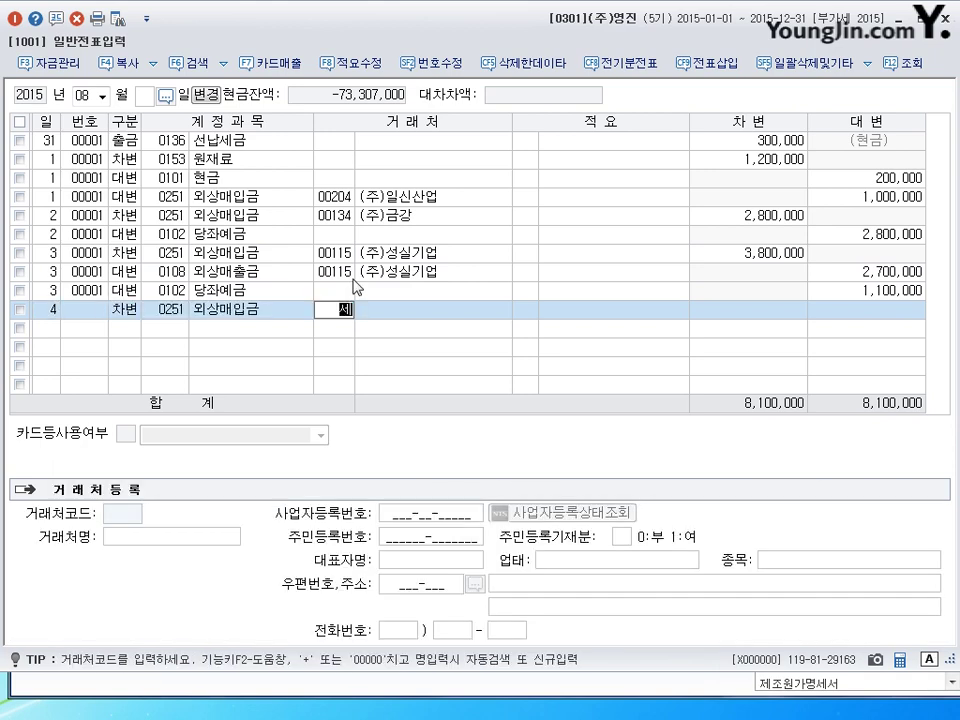
text(브ㄴ)
key(Return)
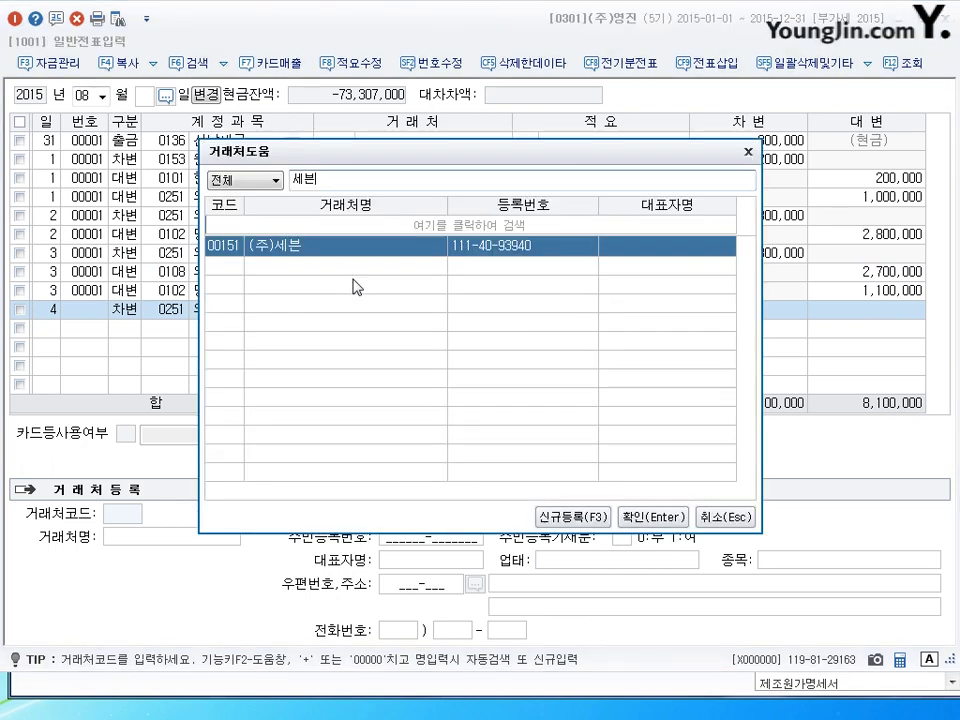
key(Return)
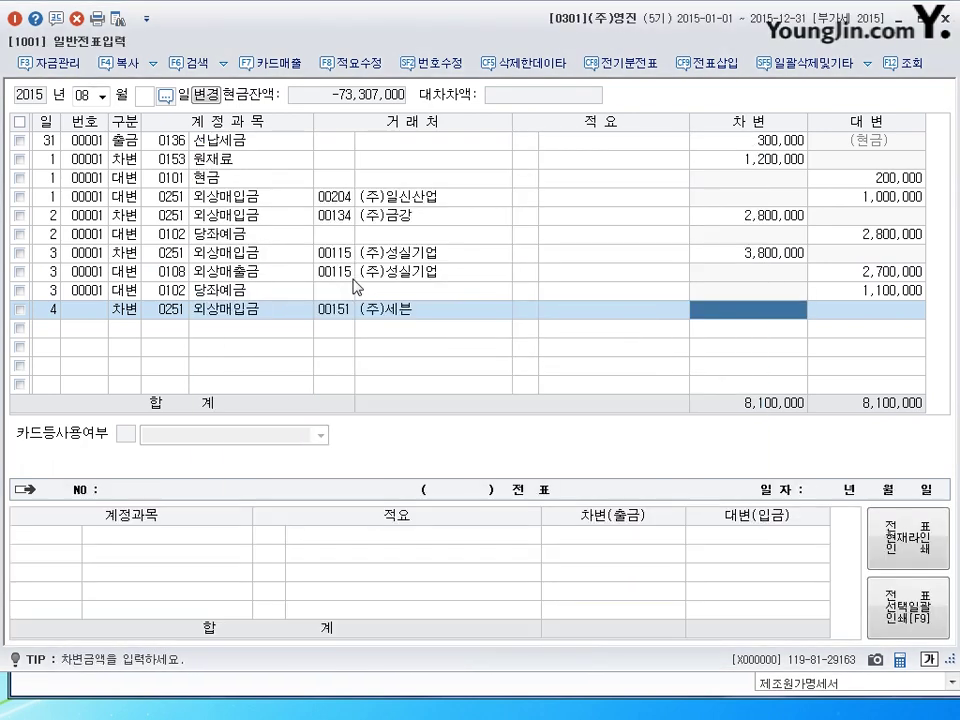
text(55000000)
key(Return)
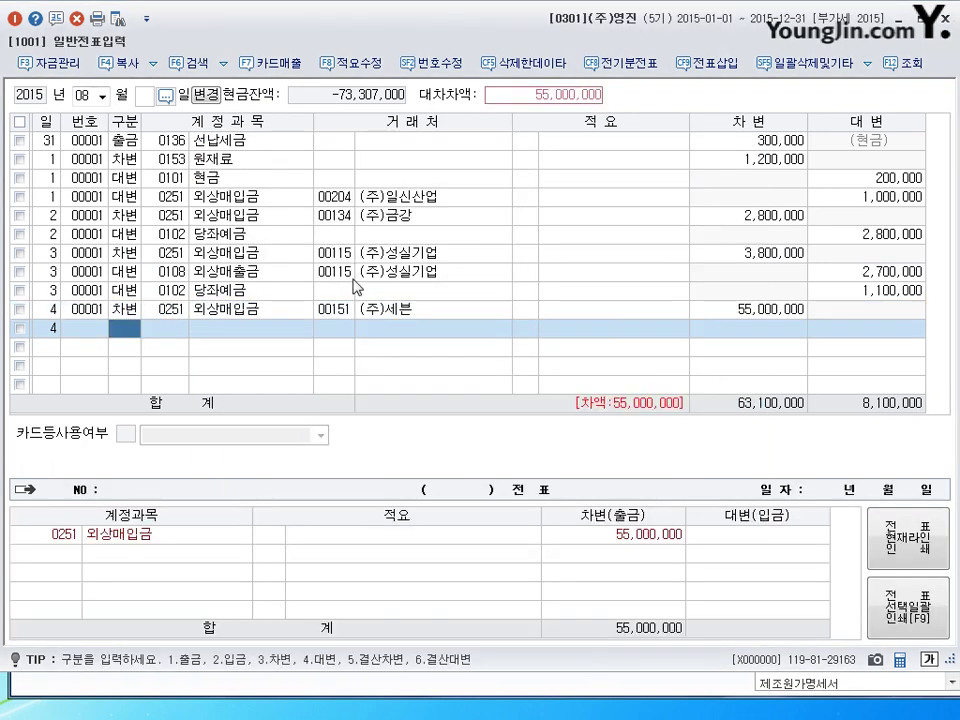
Add a credit line to the 4 August voucher for account 0102 당좌예금 with the amount 33,000,000.
text(4)
key(Return)
text(102)
key(Return)
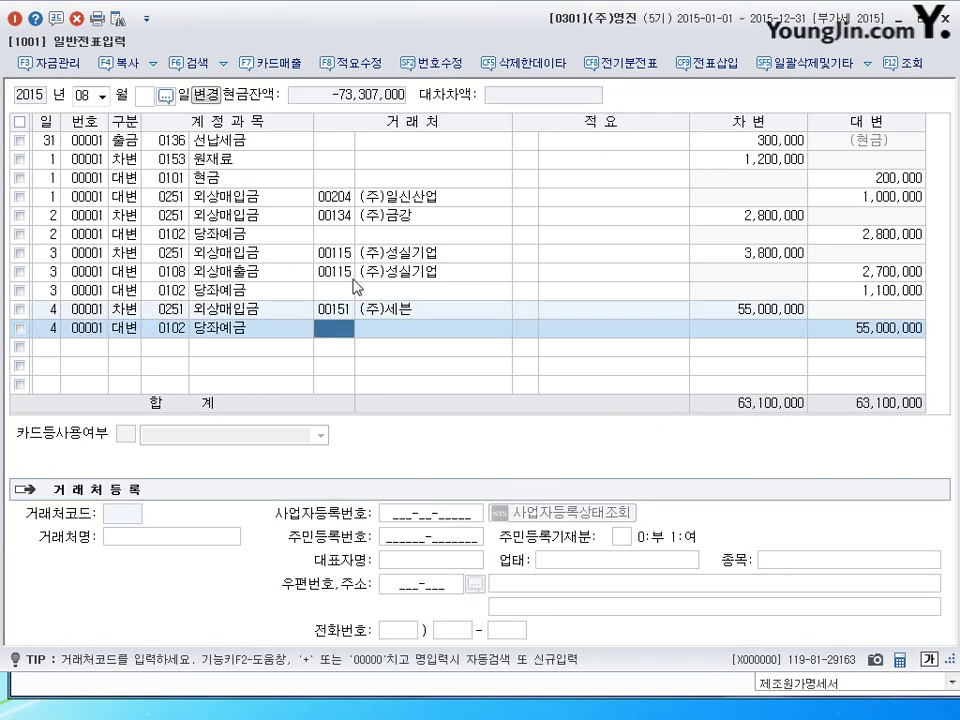
key(Return)
key(Return)
text(33000000)
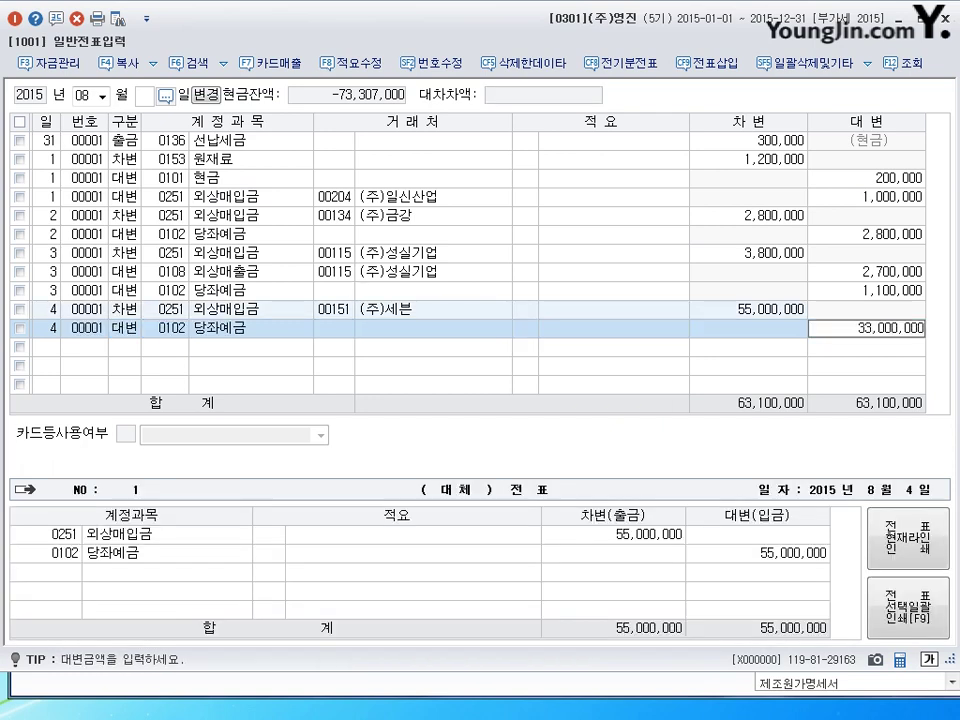
key(Return)
Balance the 4 August voucher with a credit line for account 0918 채무면제이익, amount 22,000,000.
text(4)
key(Return)
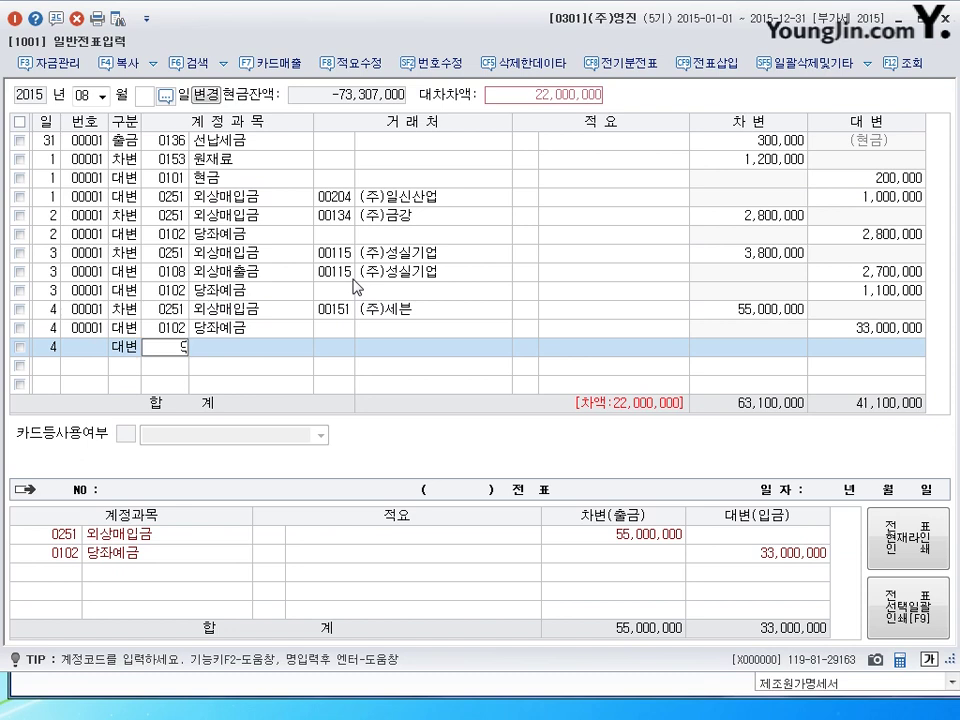
text(918)
key(Return)
key(Return)
key(Return)
key(Return)
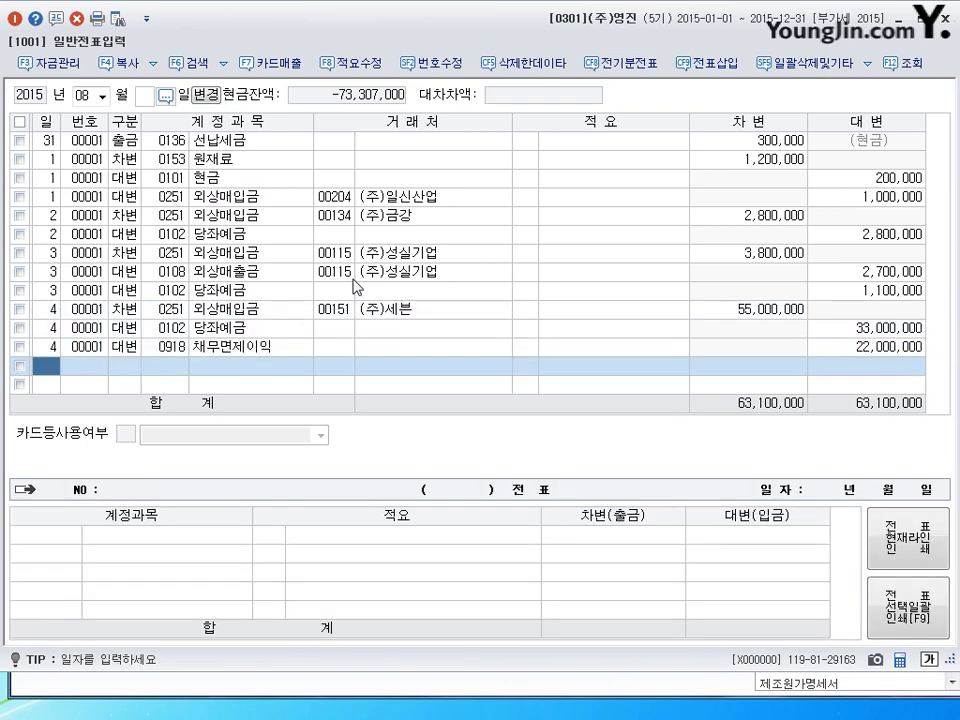
Enter a 5 August debit line for account 0153 원재료 with no vendor and the amount 135,000.
text(5)
key(Return)
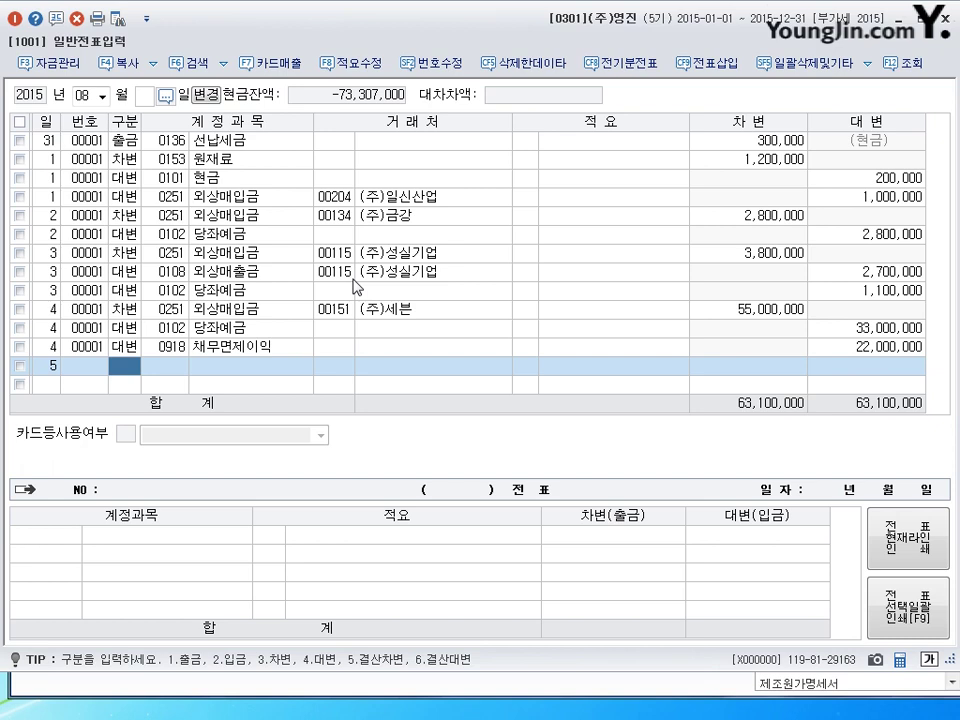
text(3)
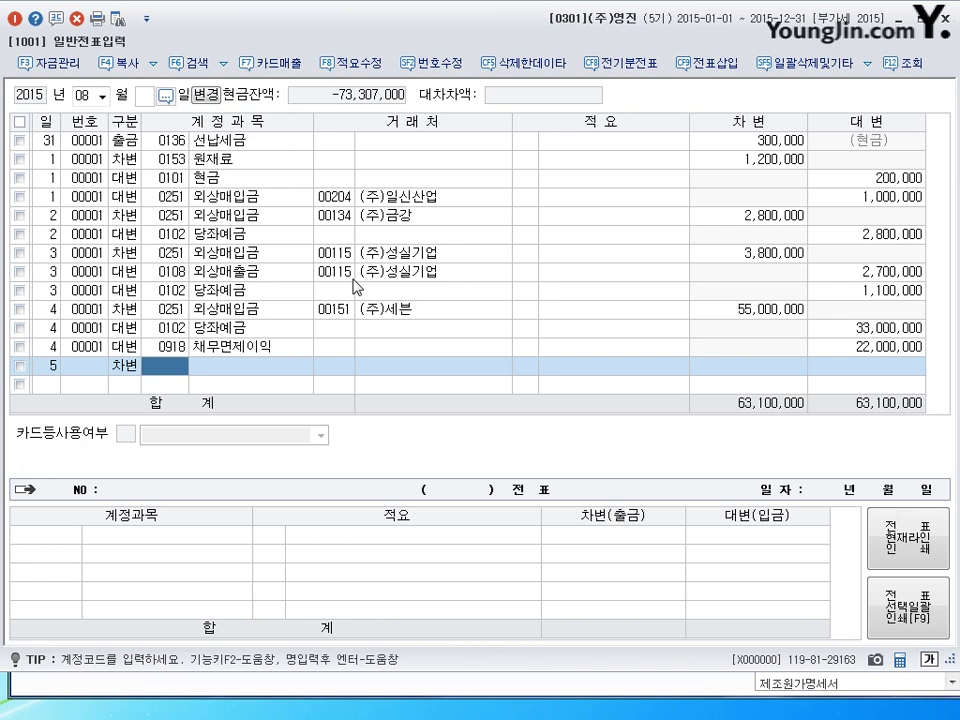
text(153)
key(Return)
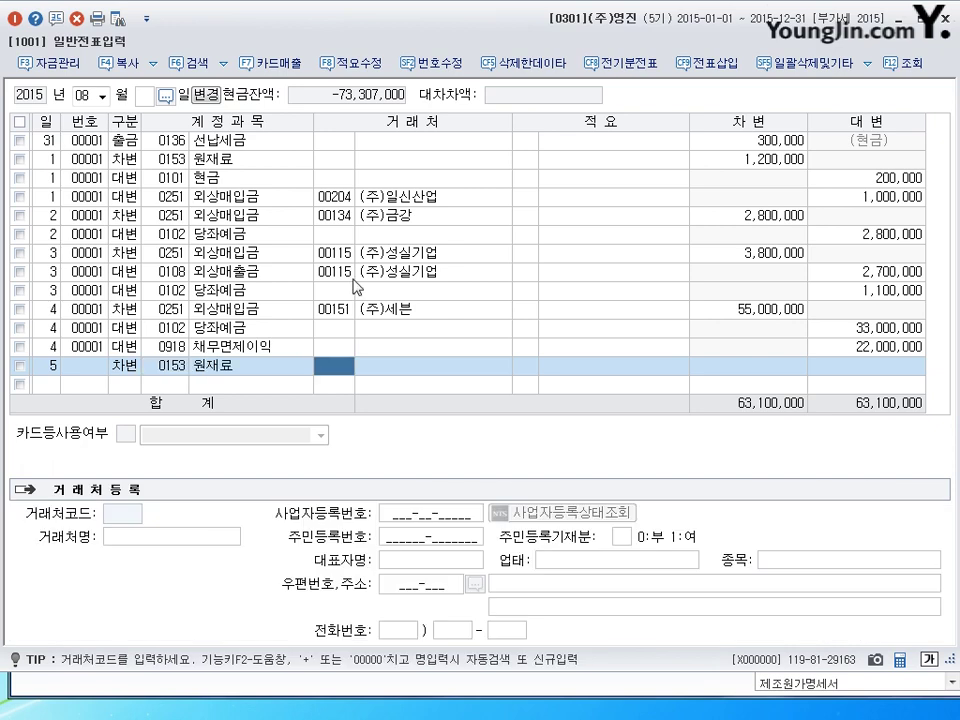
key(Return)
key(Return)
text(1350000)
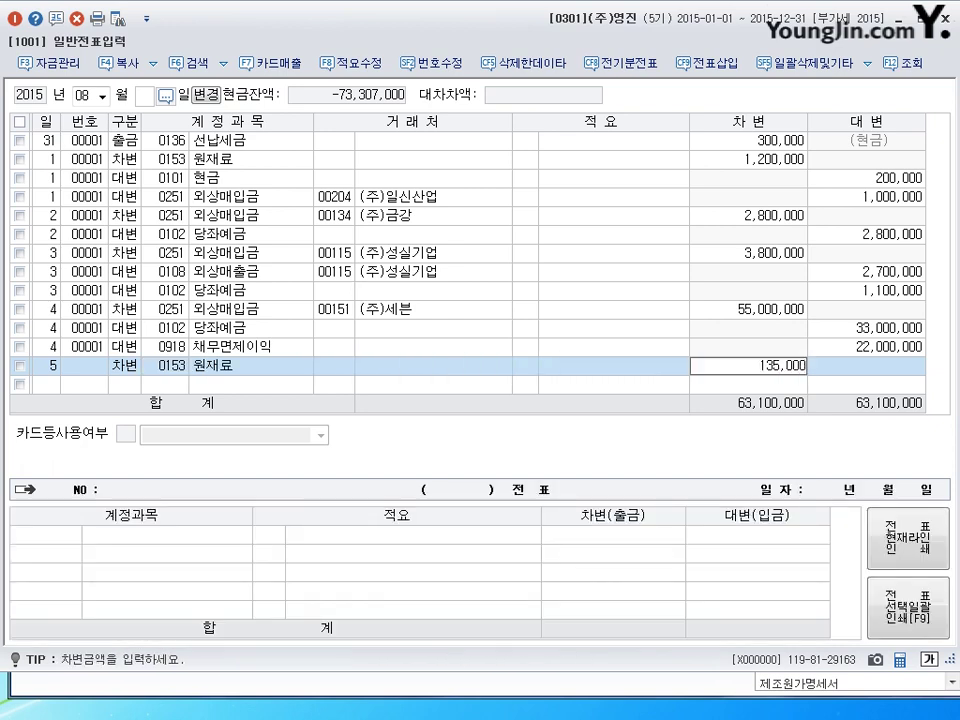
key(Return)
Balance the 5 August voucher with a credit line for account 0252 지급어음, vendor (주)영진문구, amount 135,000.
text(4252)
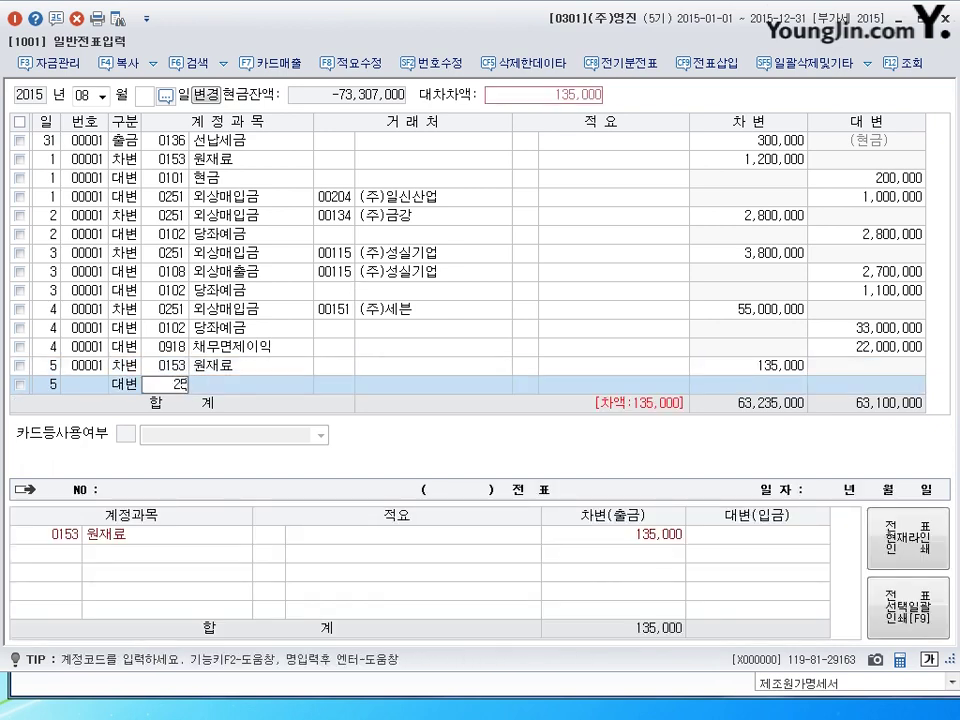
key(Return)
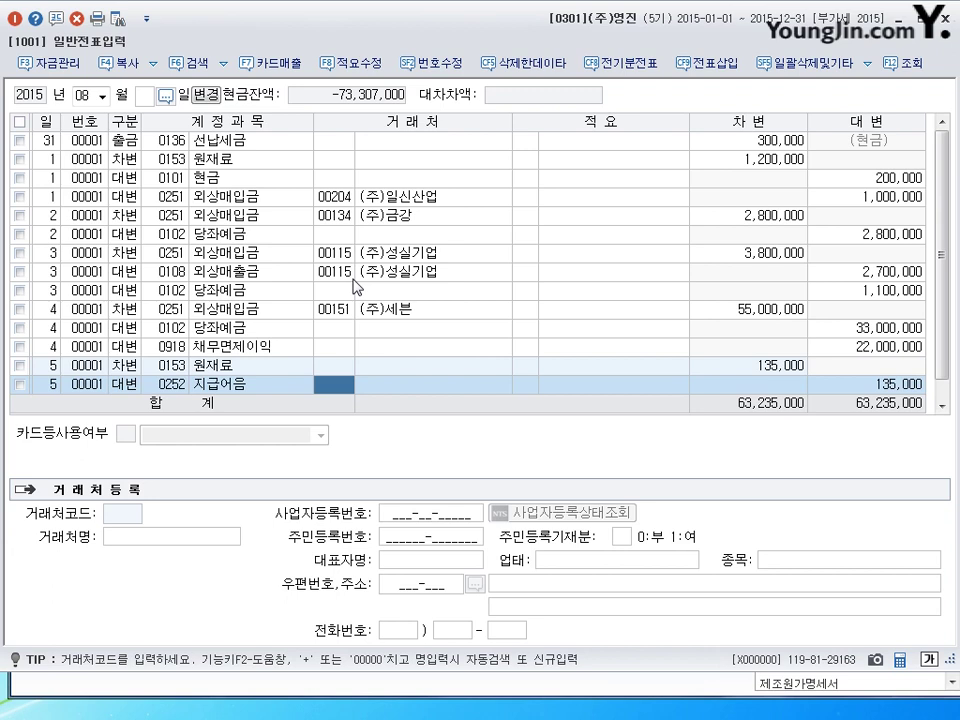
key(Hangul)
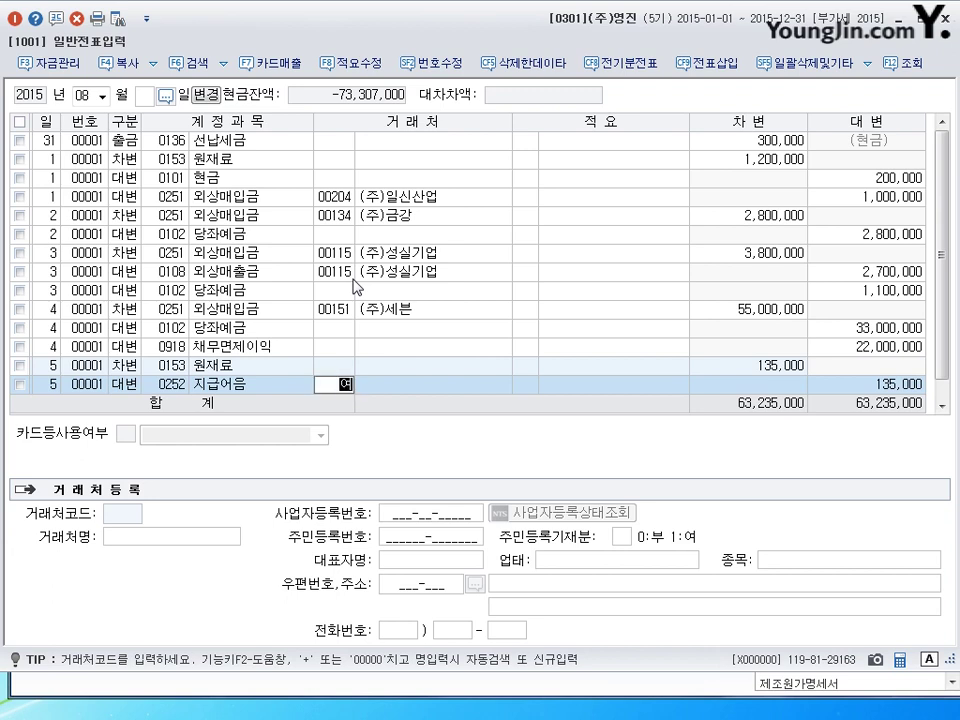
text(영진)
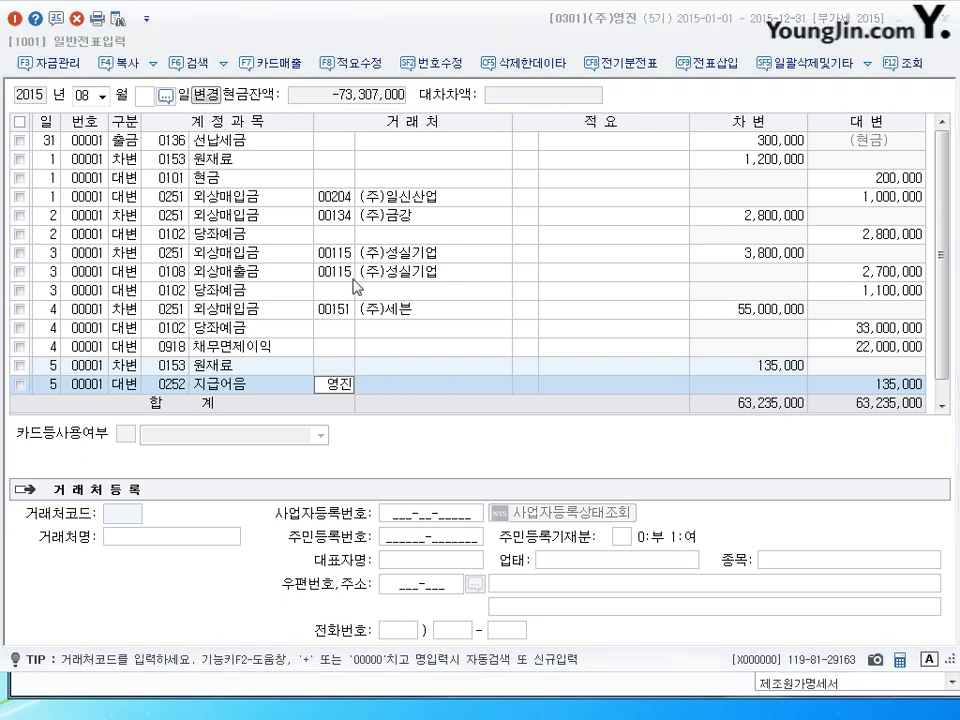
key(Return)
key(Return)
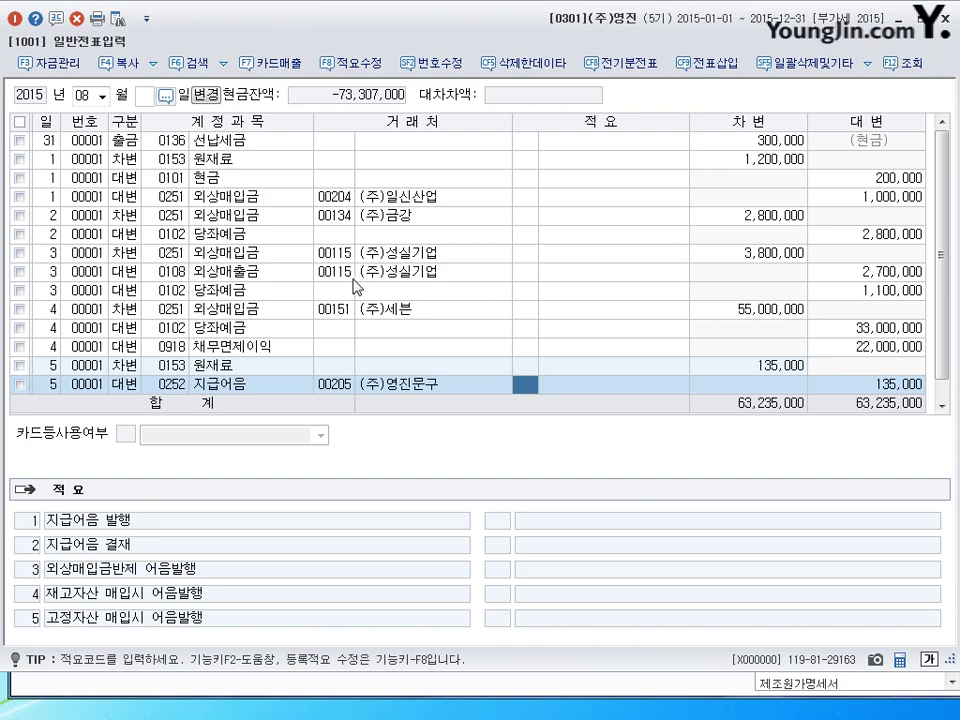
key(Return)
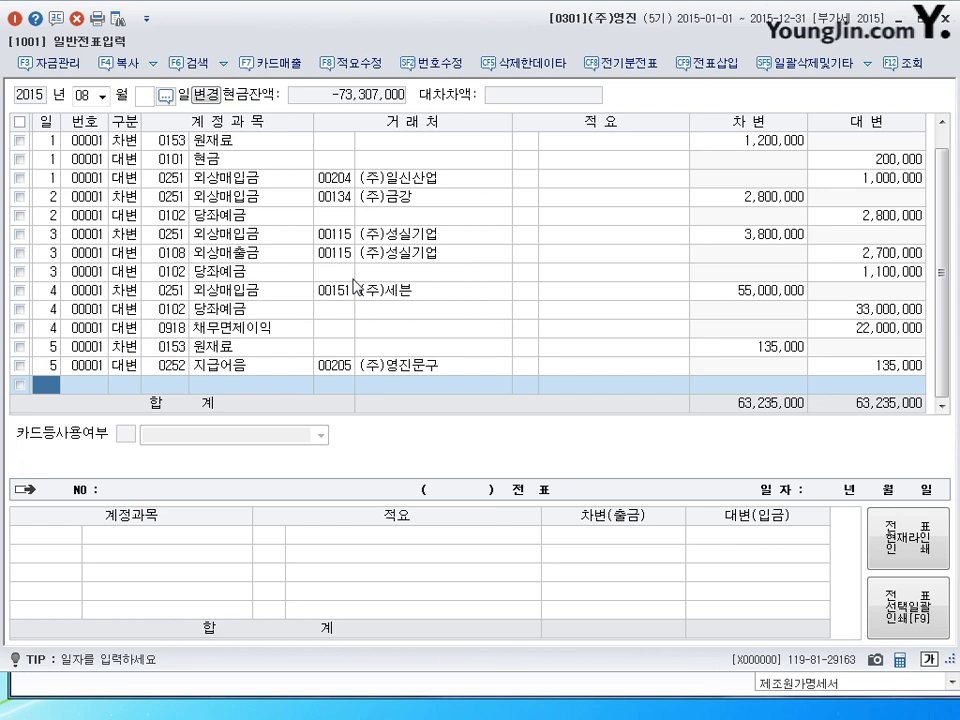
Start a 6 August debit line for account 0252 지급어음.
text(6)
key(Return)
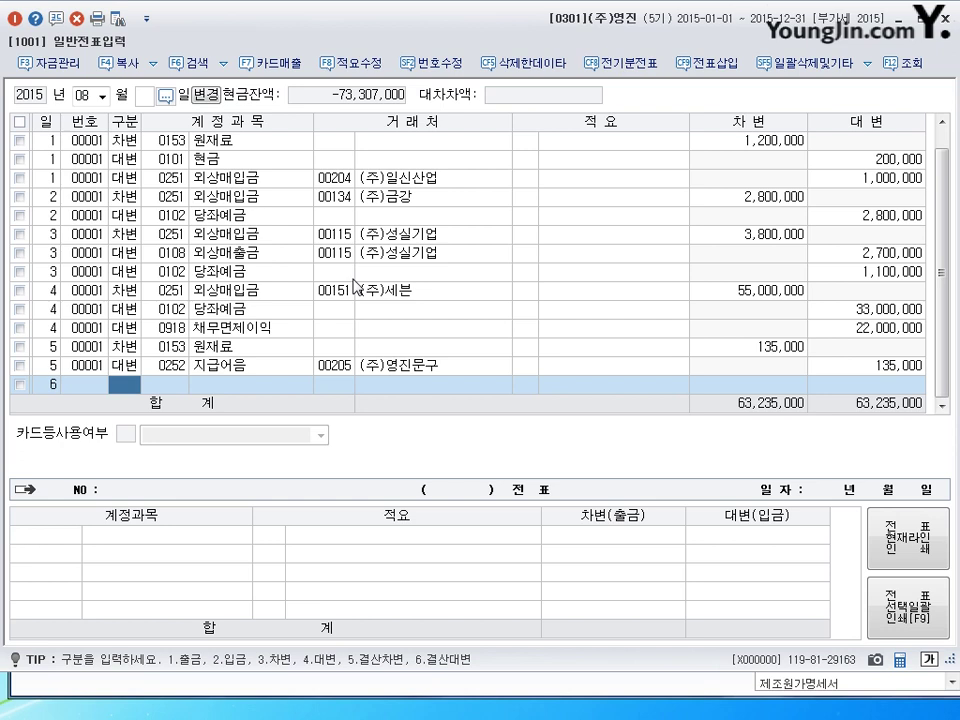
text(3)
key(Return)
text(252)
key(Return)
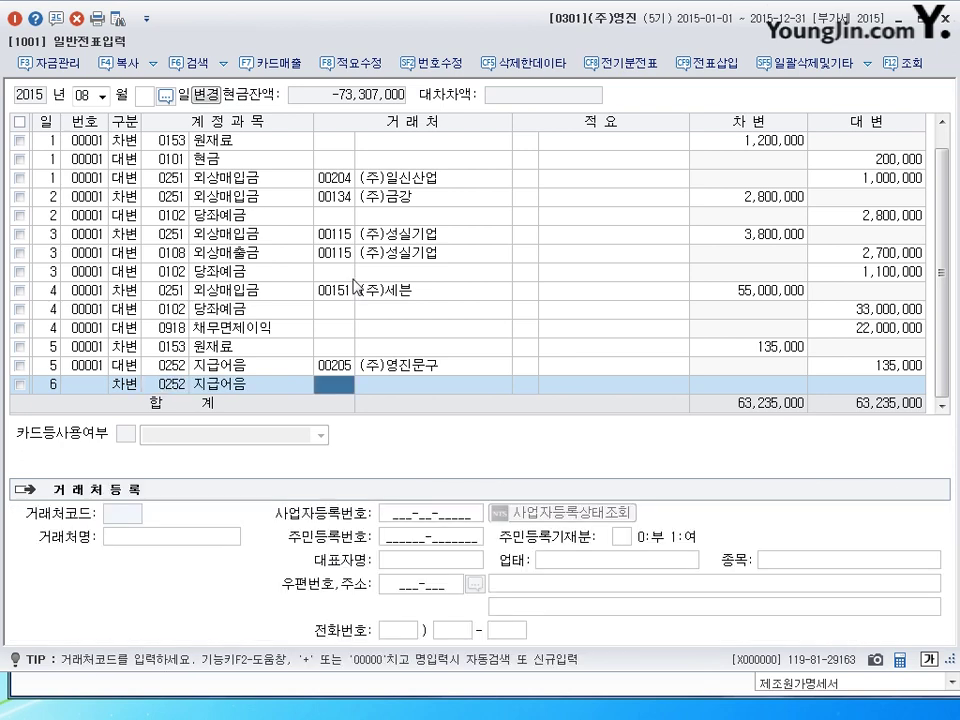
Assign vendor 나무상사 to the 6 August debit line and set its amount to 16,160,000.
text(나므ㅣ)
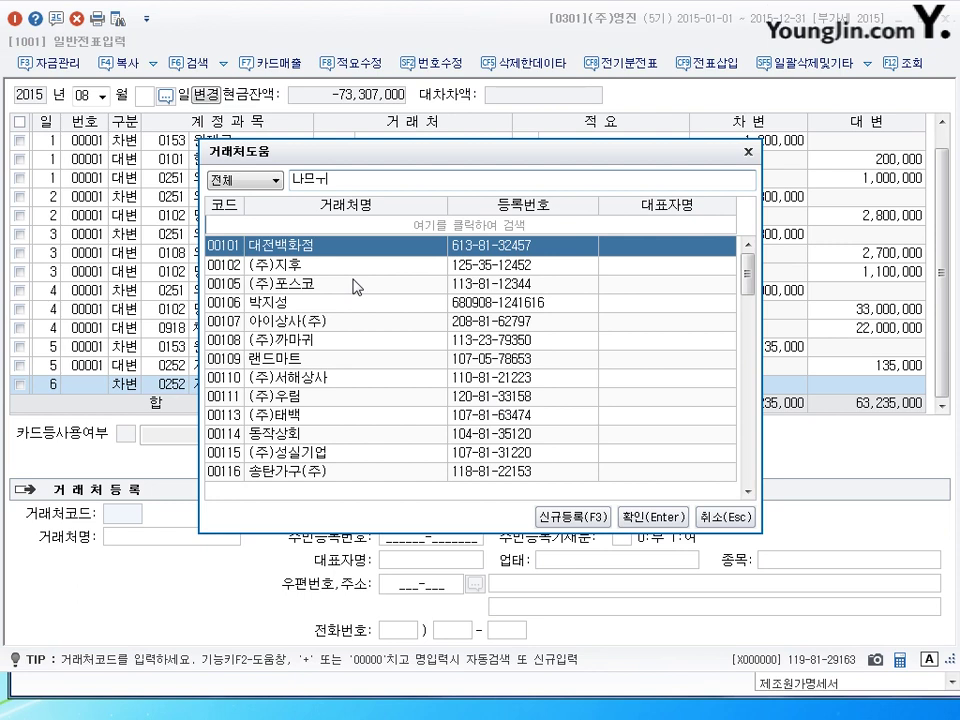
key(BackSpace)
key(BackSpace)
text(ㅣ)
key(BackSpace)
text(ㅏㅁㅜ)
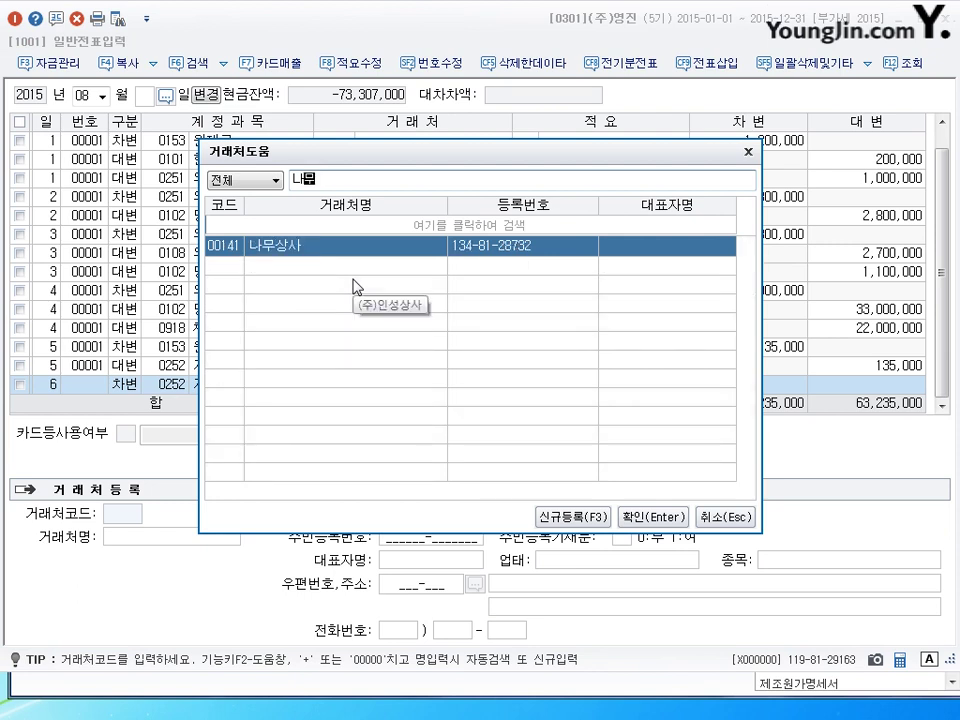
key(Return)
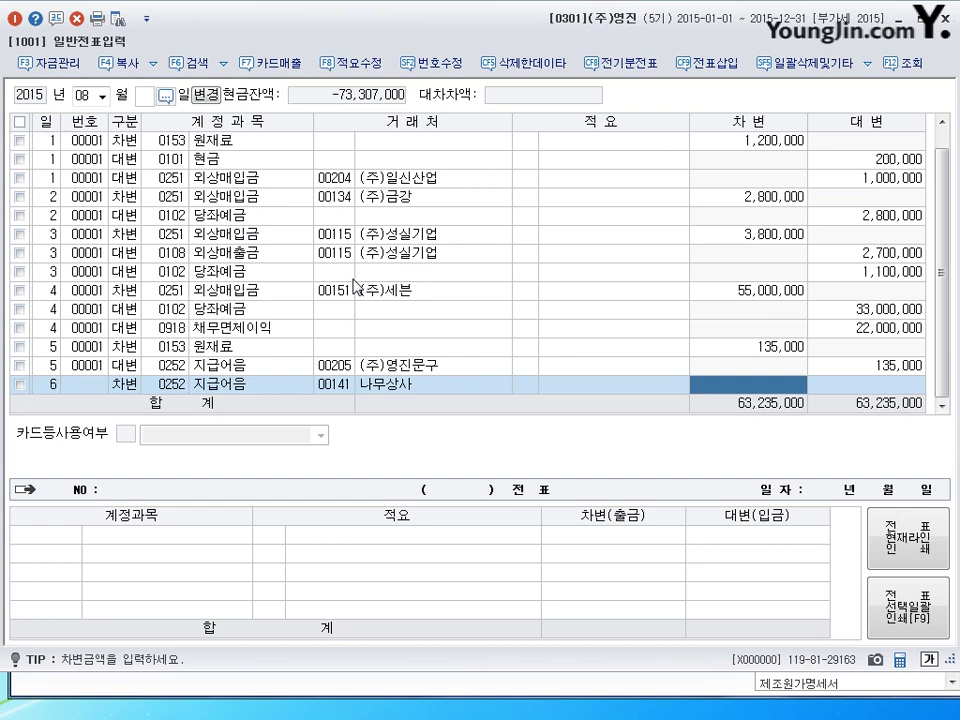
text(16160000)
key(Return)
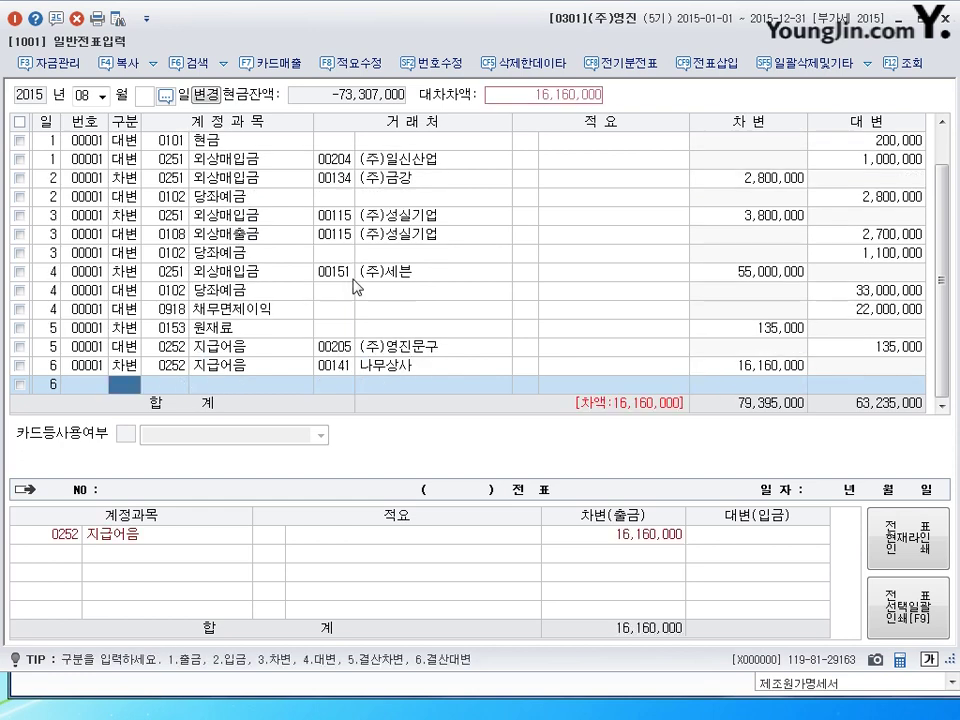
Balance the 6 August voucher with a credit line for account 0102 당좌예금, amount 16,160,000.
text(4102)
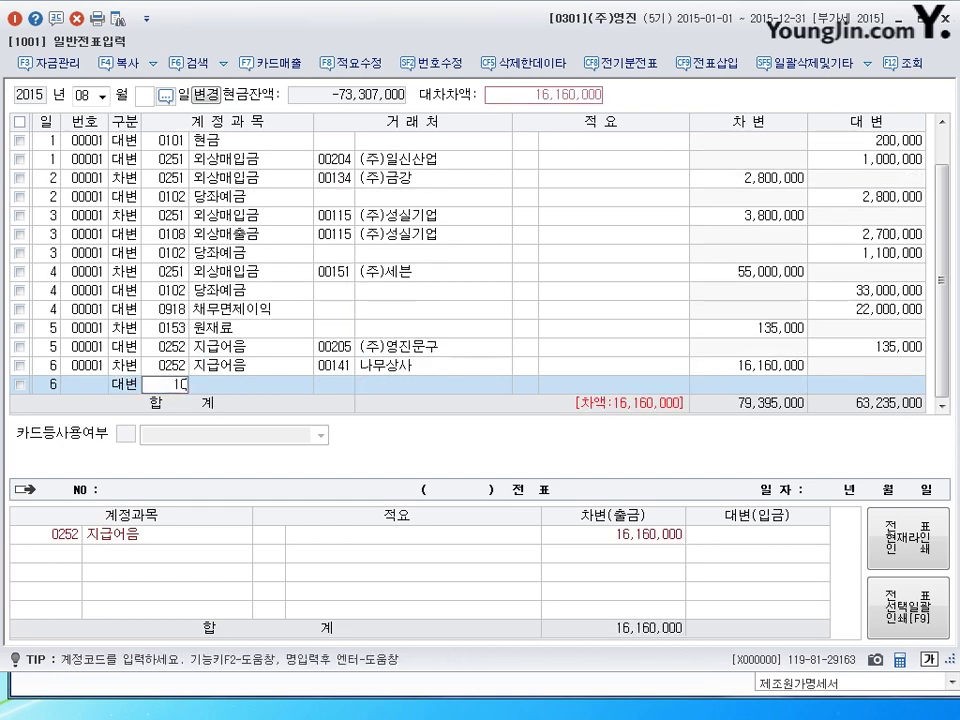
key(Return)
key(Return)
key(Return)
key(Return)
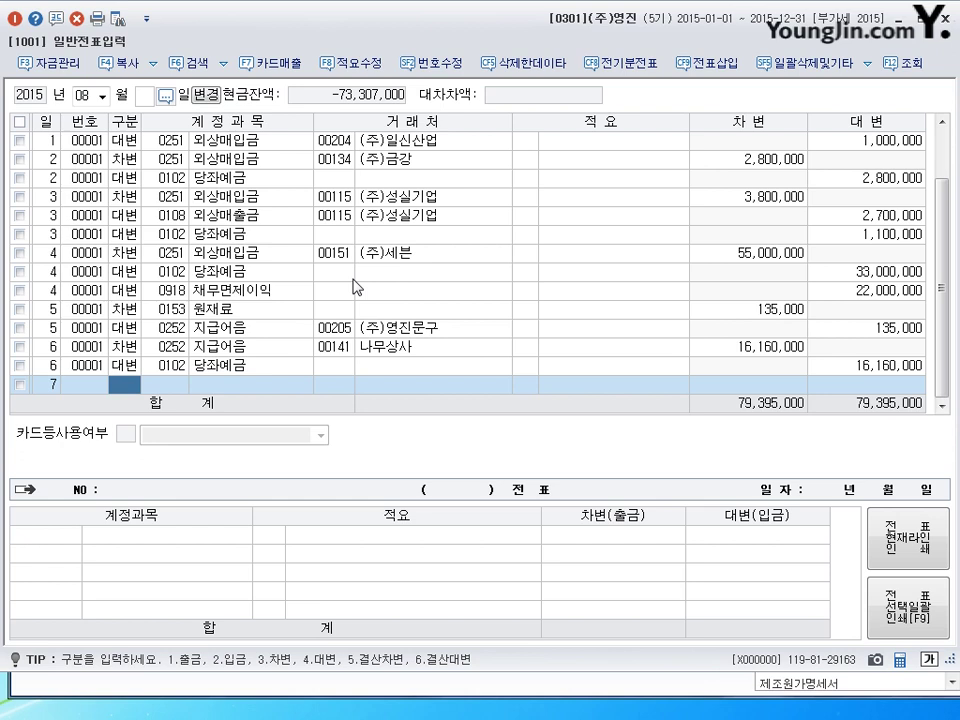
Enter a 7 August debit line for account 0252 지급어음, vendor (주)남화상사, with the amount 10,000,000.
text(3)
key(Return)
text(252)
key(Return)
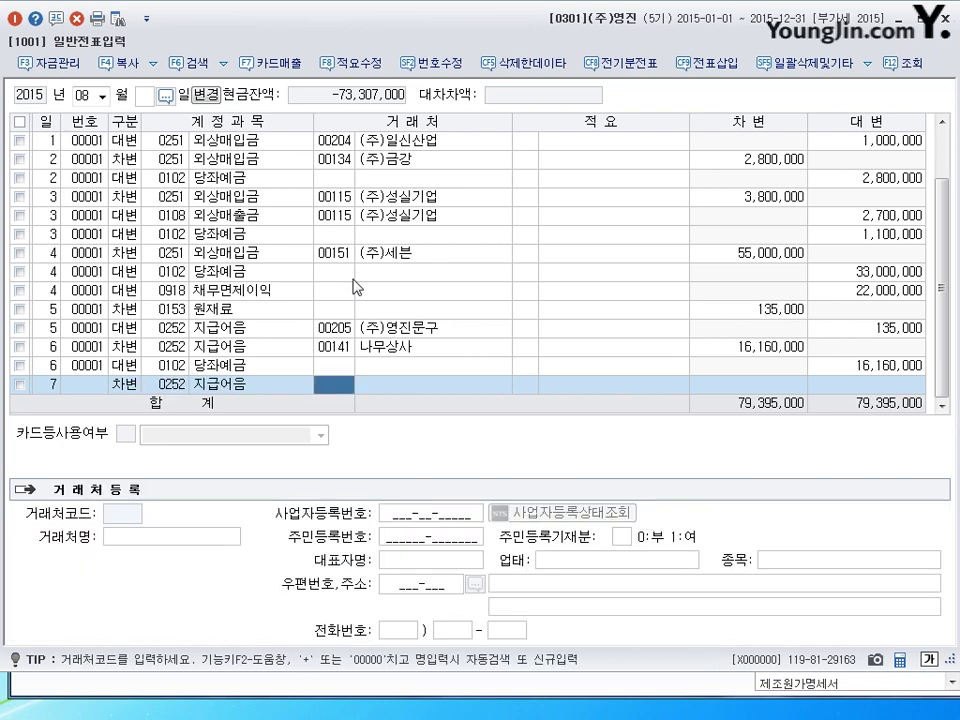
text(남화)
key(Return)
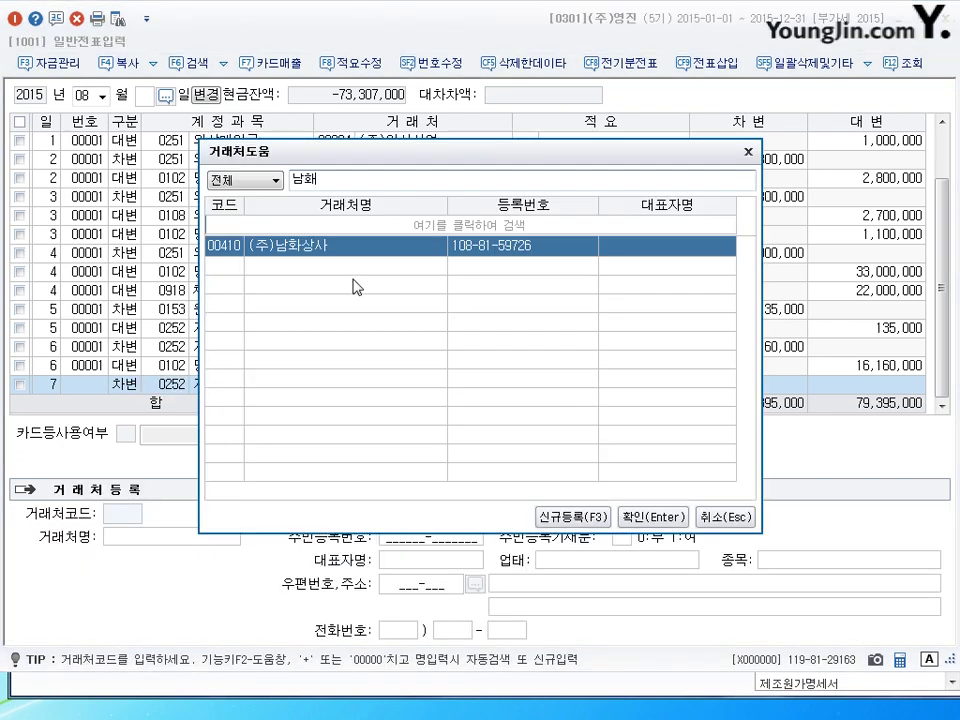
key(Return)
key(Return)
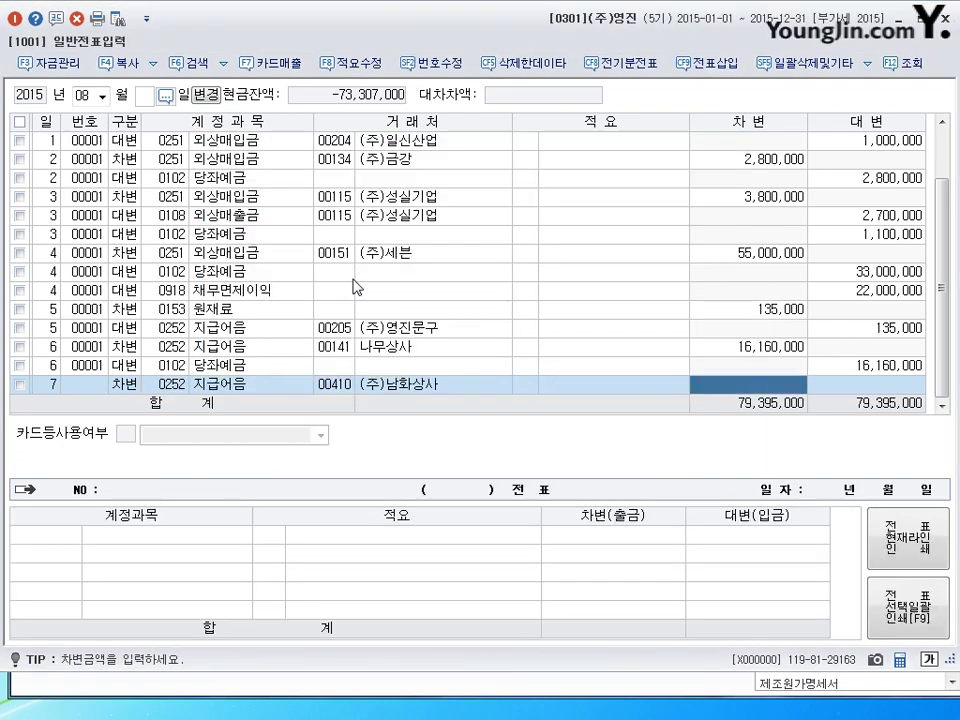
text(10)
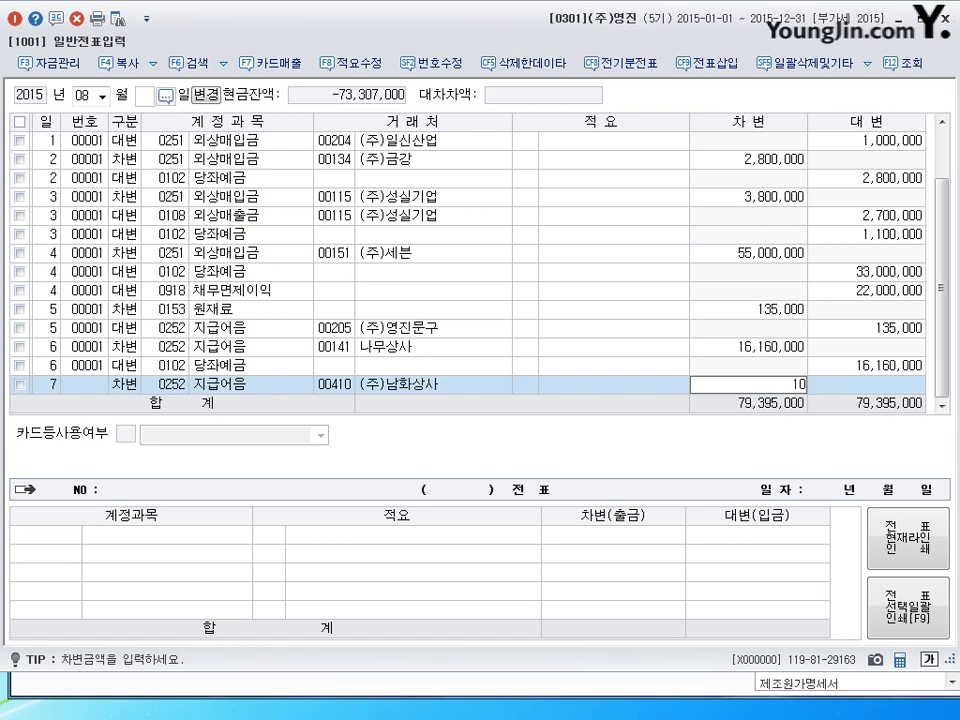
text(,000,000)
key(Return)
Balance the 7 August voucher with a credit line for account 0110 받을어음, customer 충렬상회, amount 10,000,000.
text(4110)
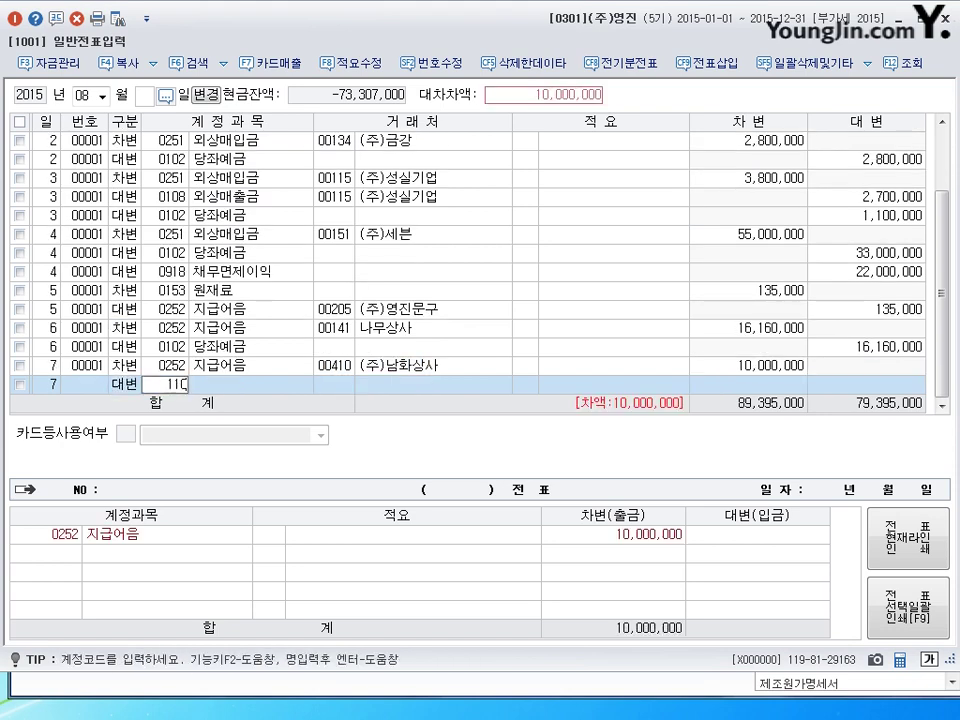
key(Return)
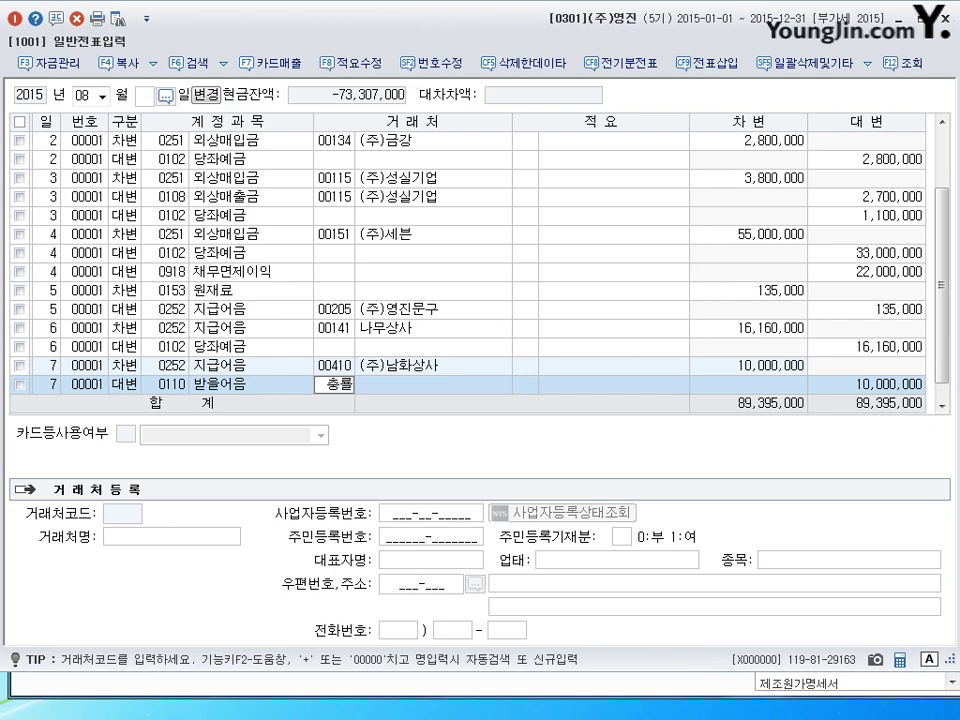
key(Return)
key(Return)
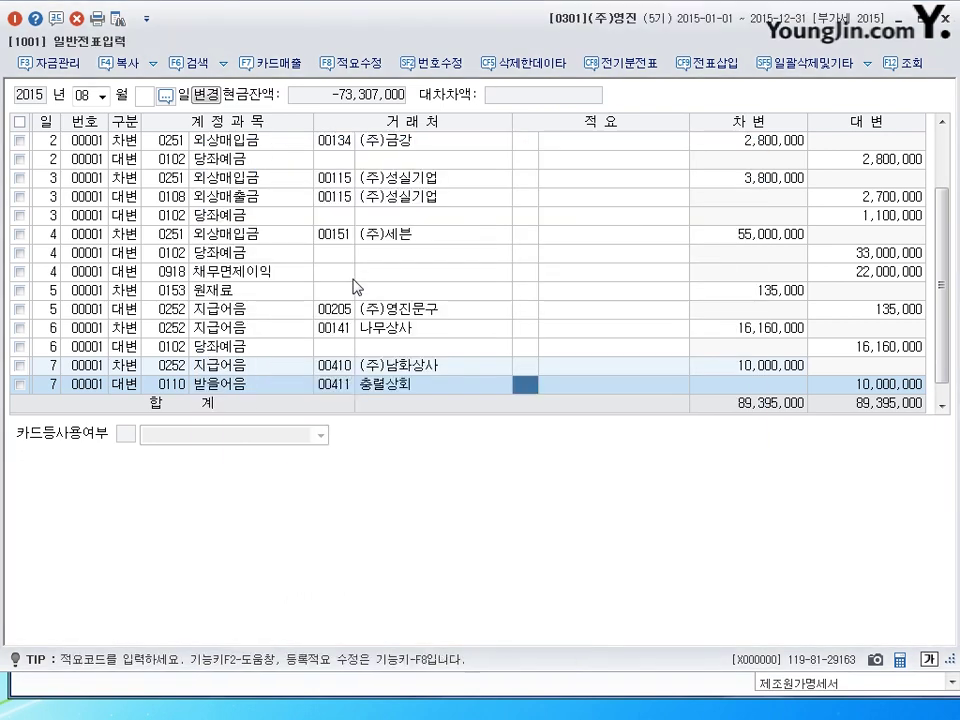
key(Return)
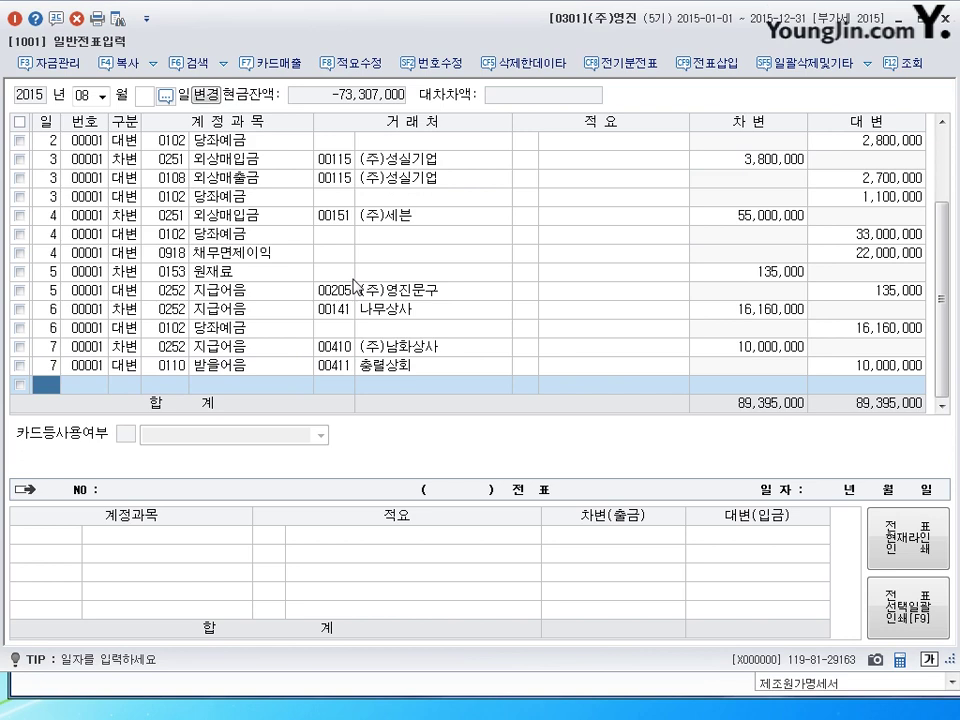
Enter an 8 August debit line for account 0811 복리후생비 with no vendor and the amount 550,000.
text(8)
key(Return)
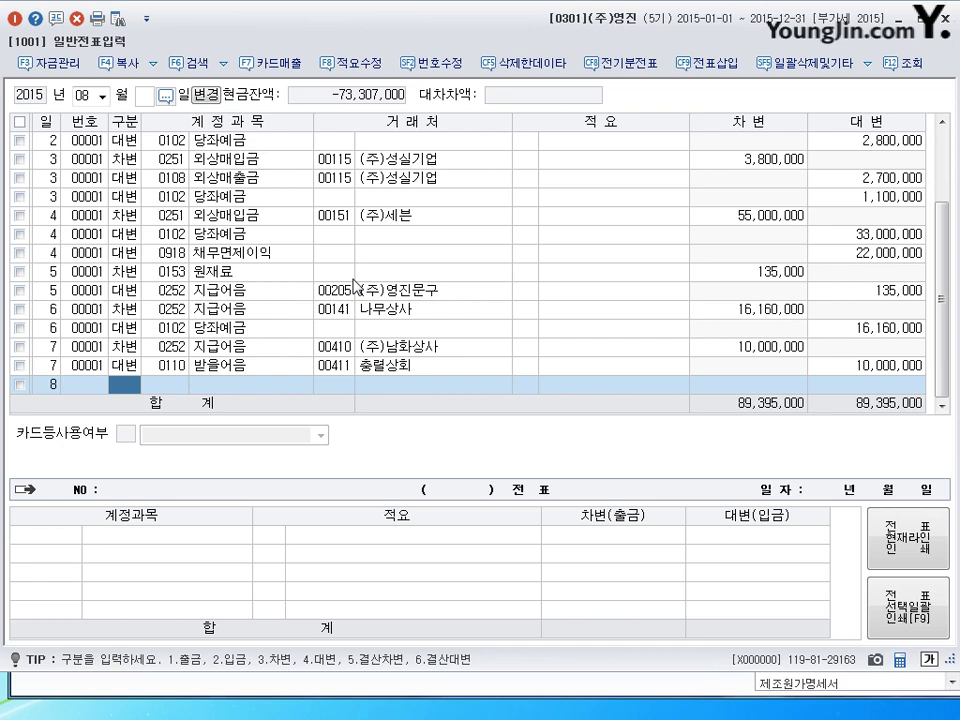
text(3)
key(Return)
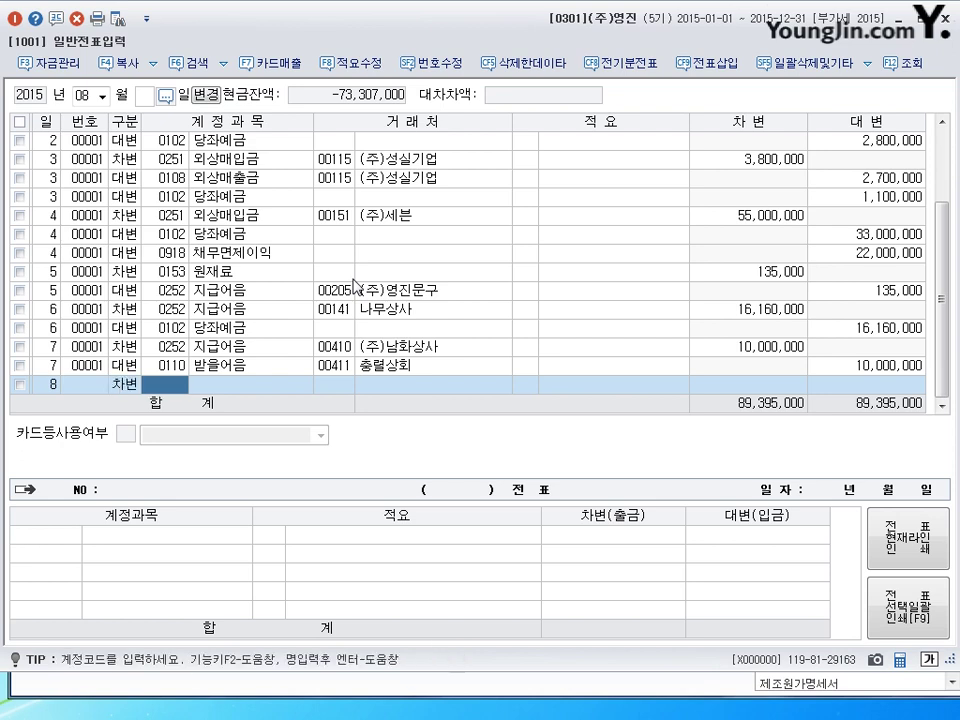
text(811)
key(Return)
key(Return)
key(Return)
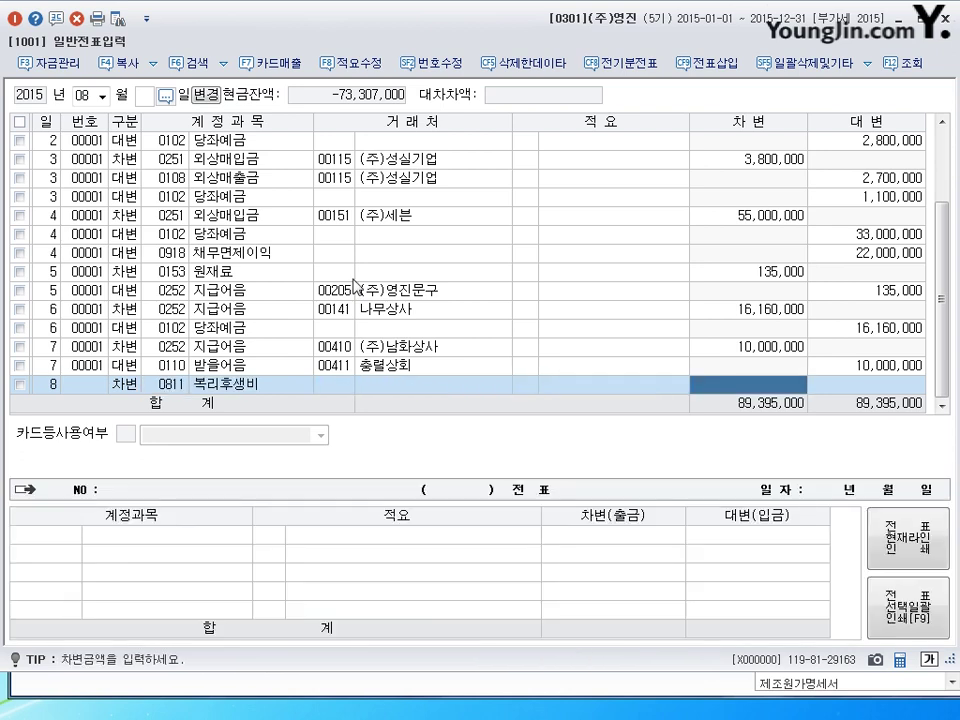
text(5500000)
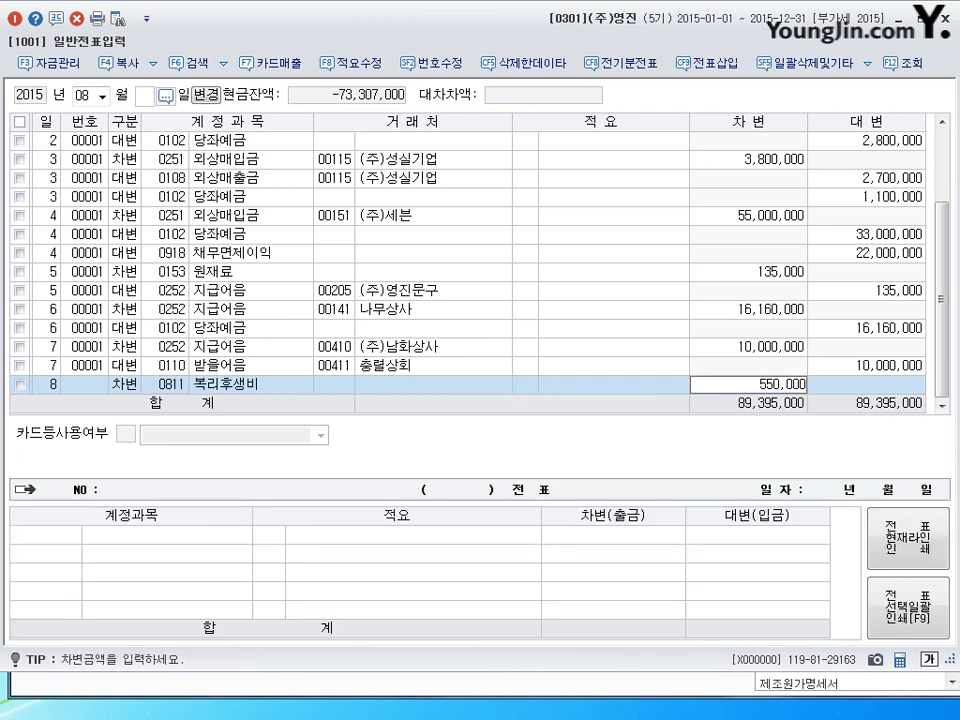
key(Return)
Balance the 8 August voucher with a credit line for account 0253 미지급금, vendor 국민카드, amount 550,000.
text(4)
key(Return)
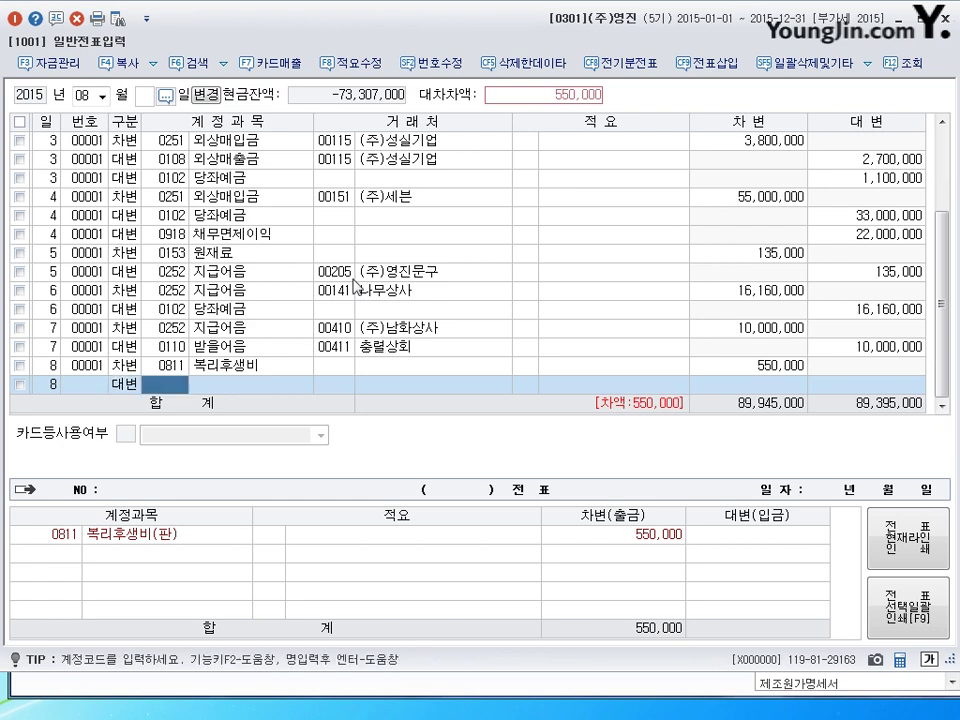
text(253)
key(Return)
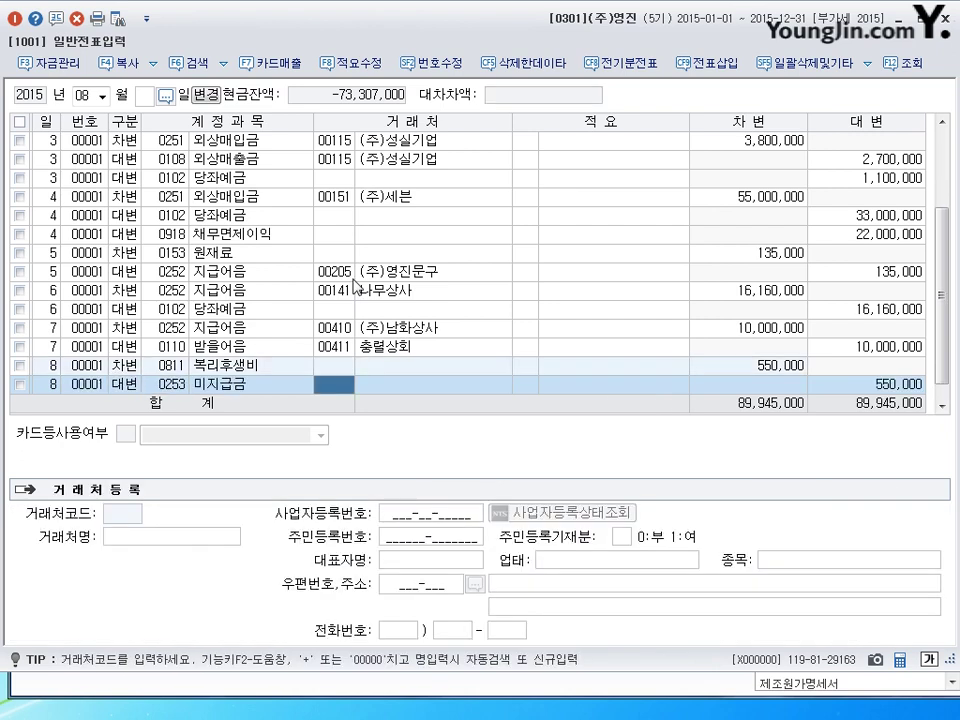
text(국민)
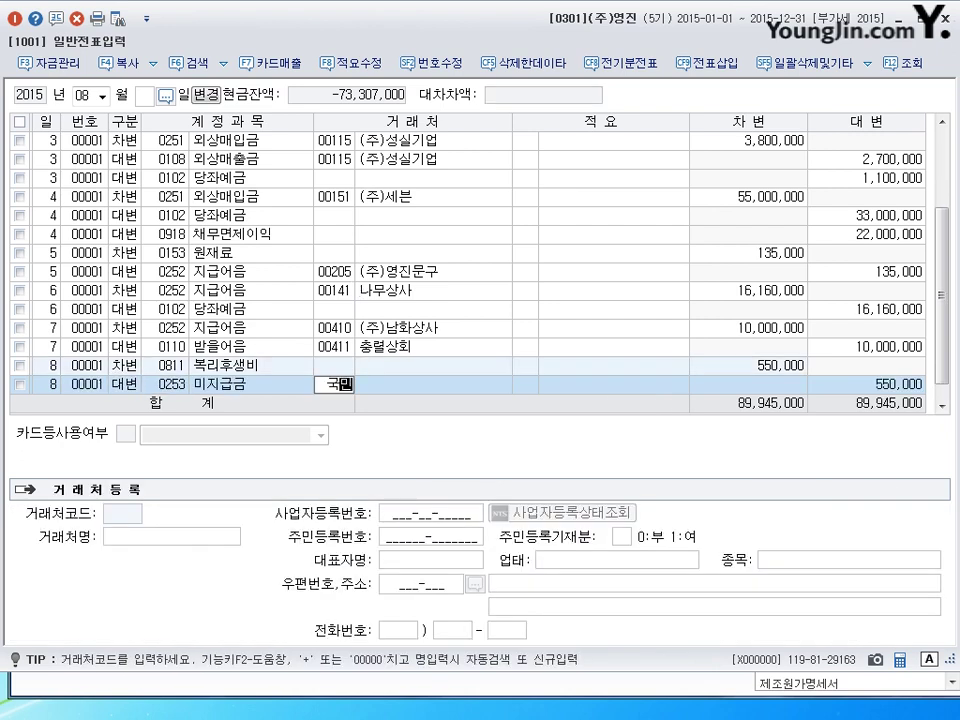
key(Return)
key(Escape)
key(Return)
key(Return)
key(Return)
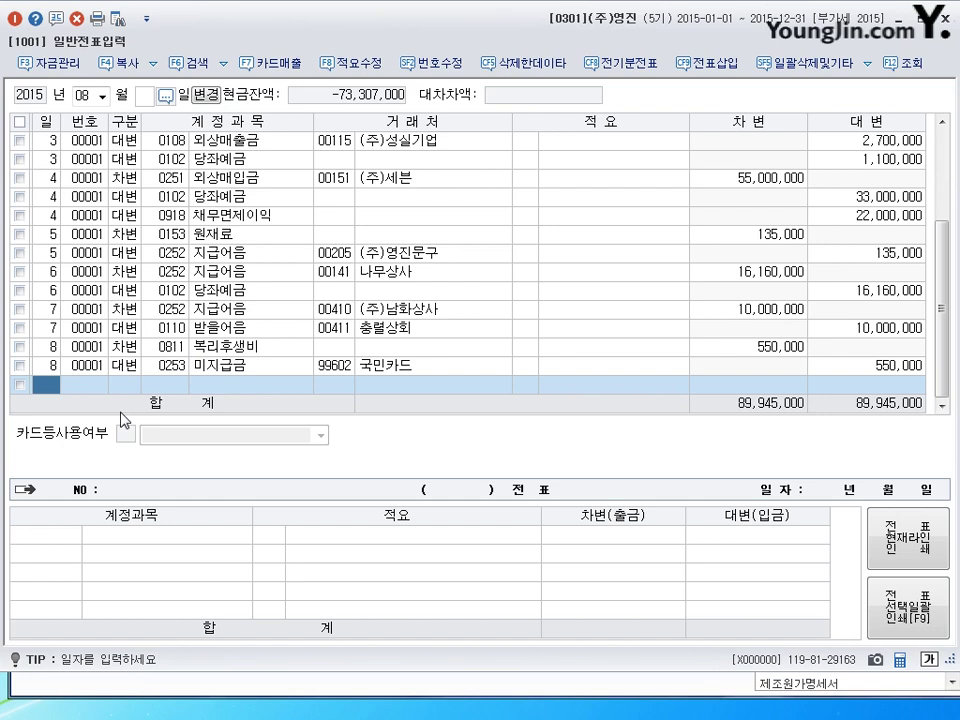
Enter a 9 August cash-payment (출금) line for account 0253 미지급금, vendor 현대자동차, with the amount 1,500,000.
text(9)
key(Return)
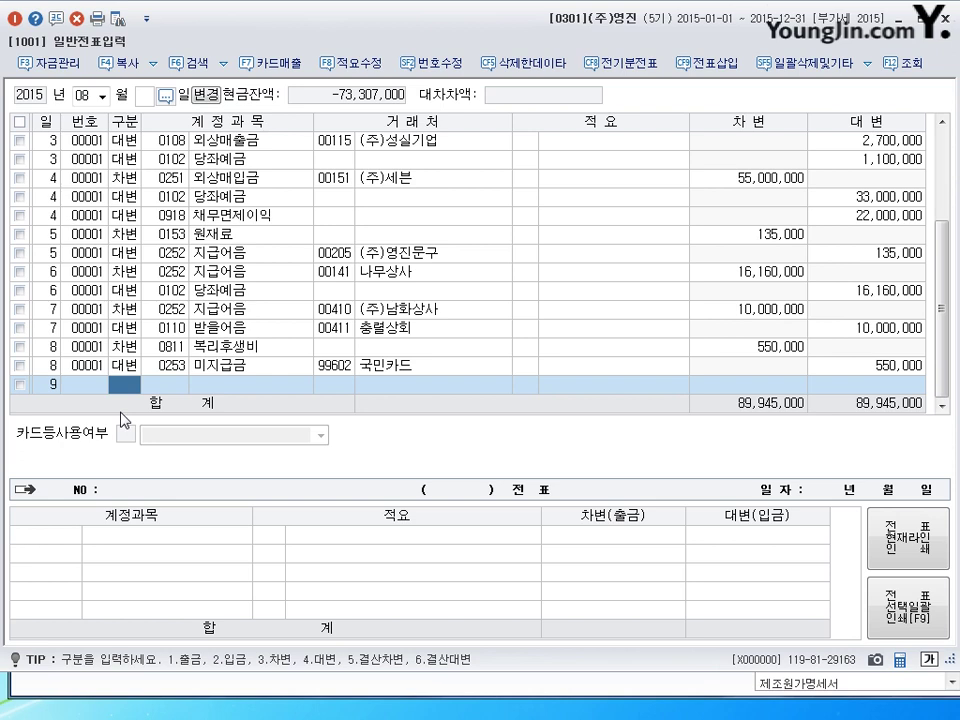
text(1253)
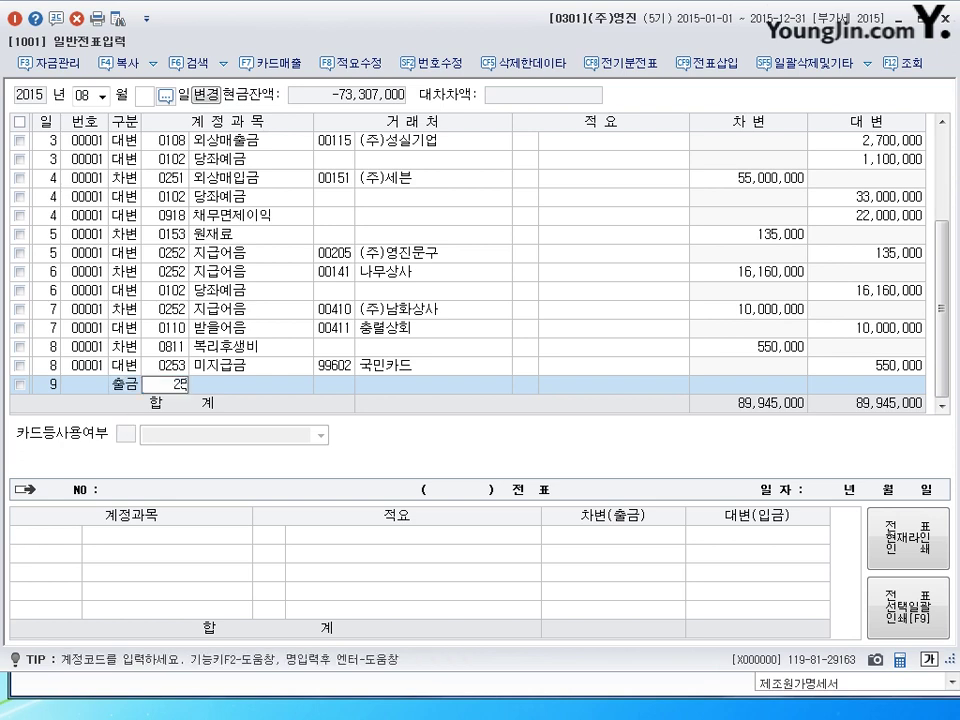
key(Return)
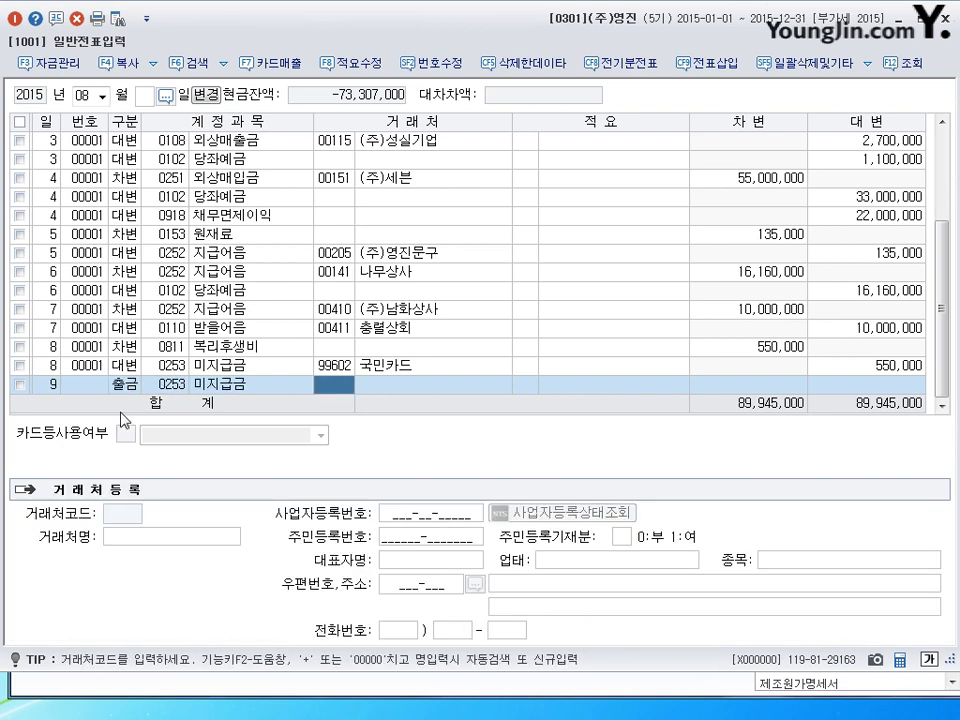
text(현대)
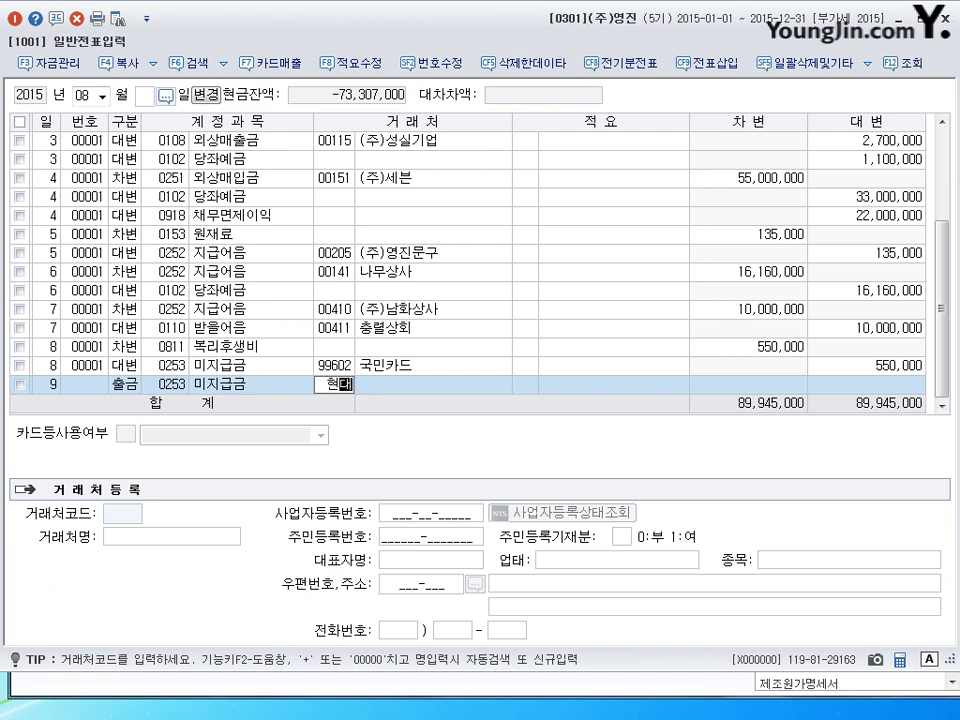
key(Return)
key(Return)
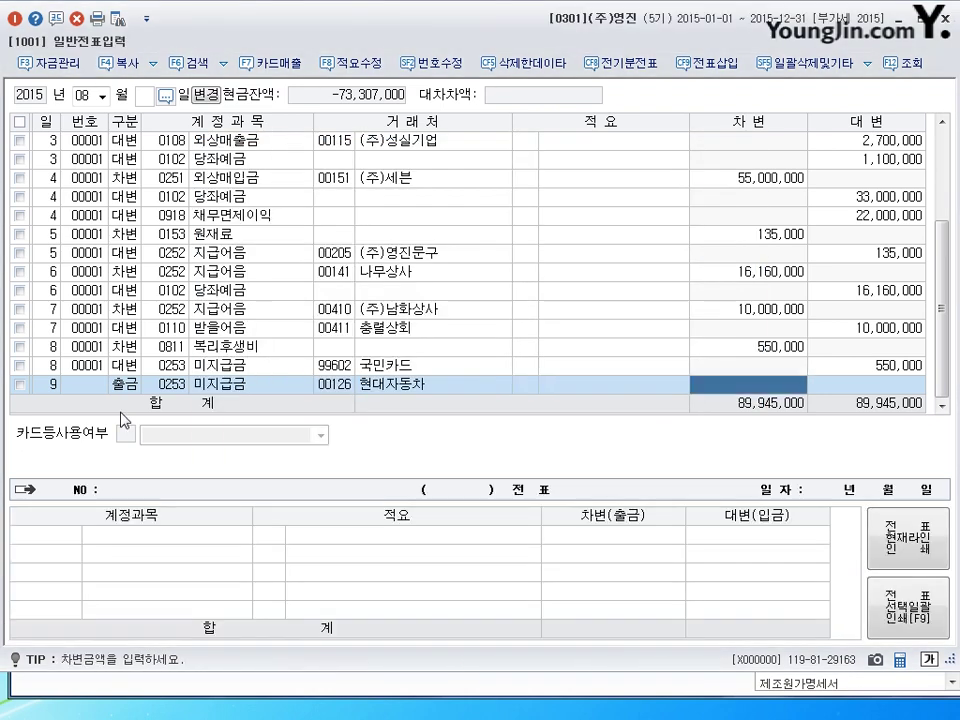
text(1500000)
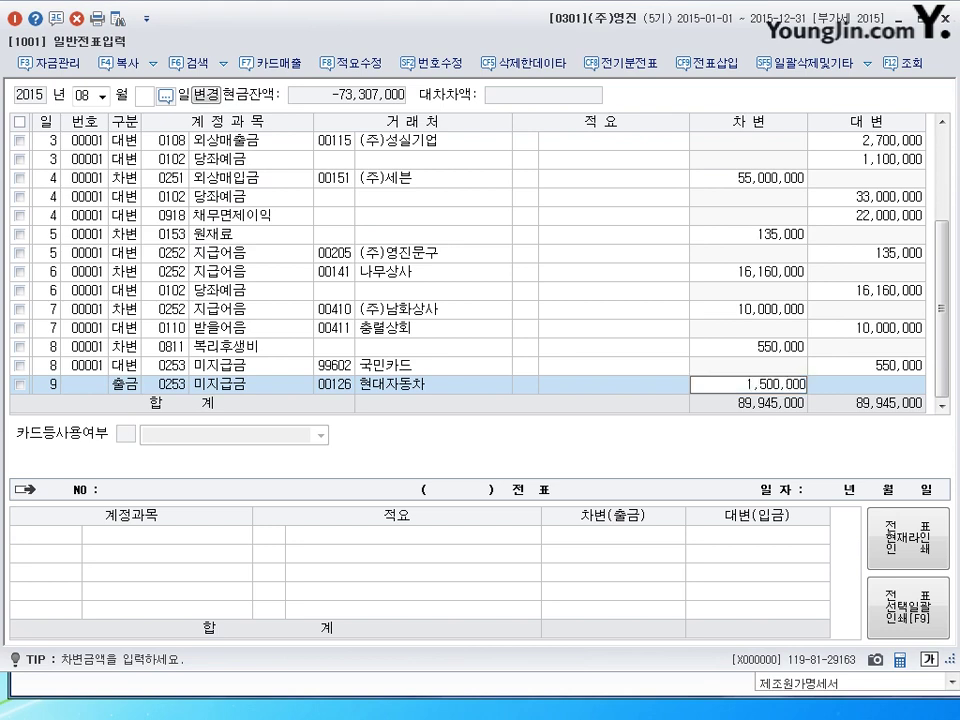
key(Return)
Enter a 10 August cash-payment (출금) line for account 0261 미지급세금 with no vendor and the amount 2,000,000.
text(10)
key(Return)
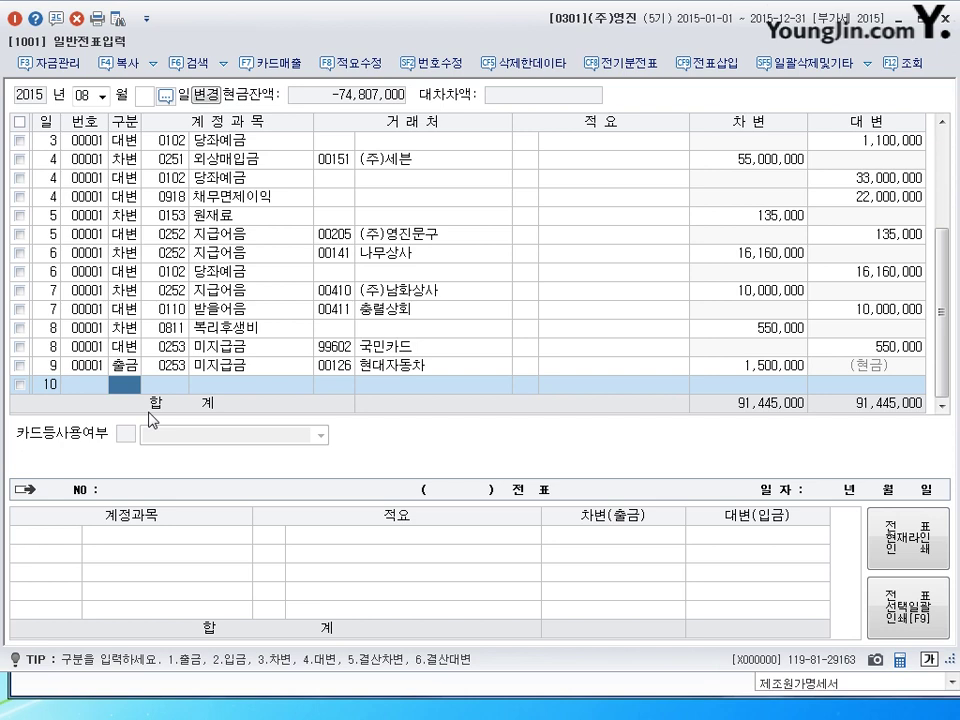
text(1)
key(Return)
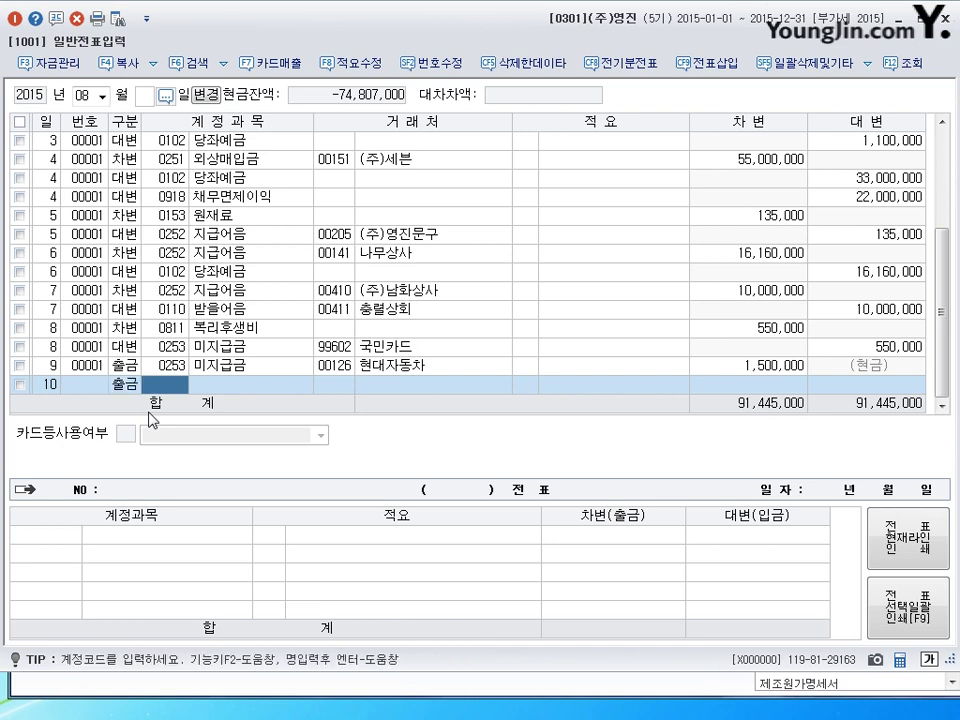
text(261)
key(Return)
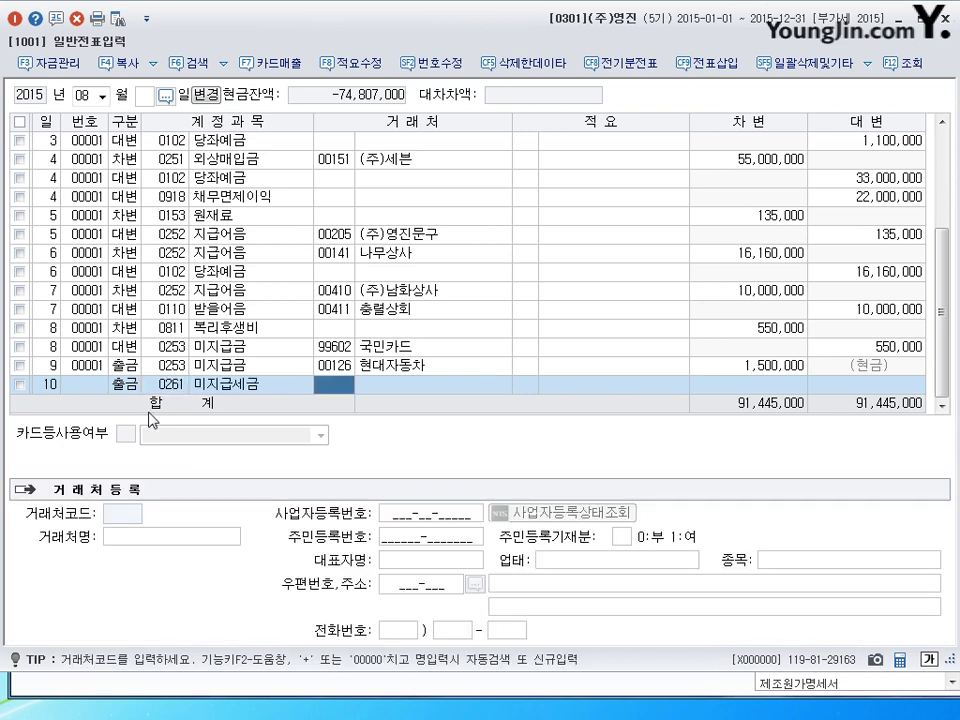
key(Return)
key(Return)
text(2000000)
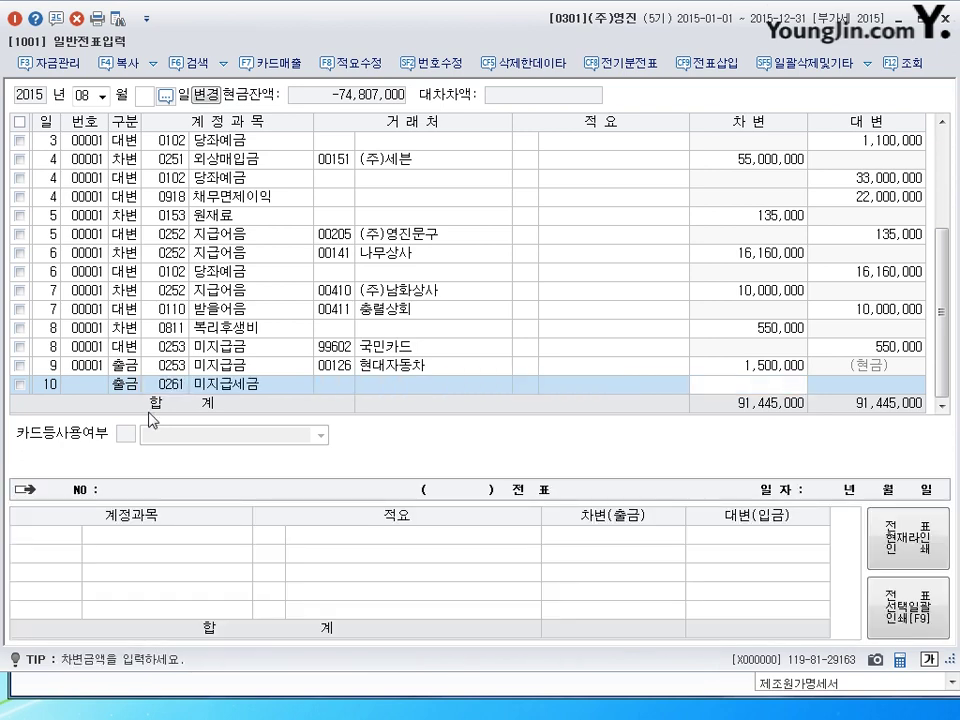
key(Return)
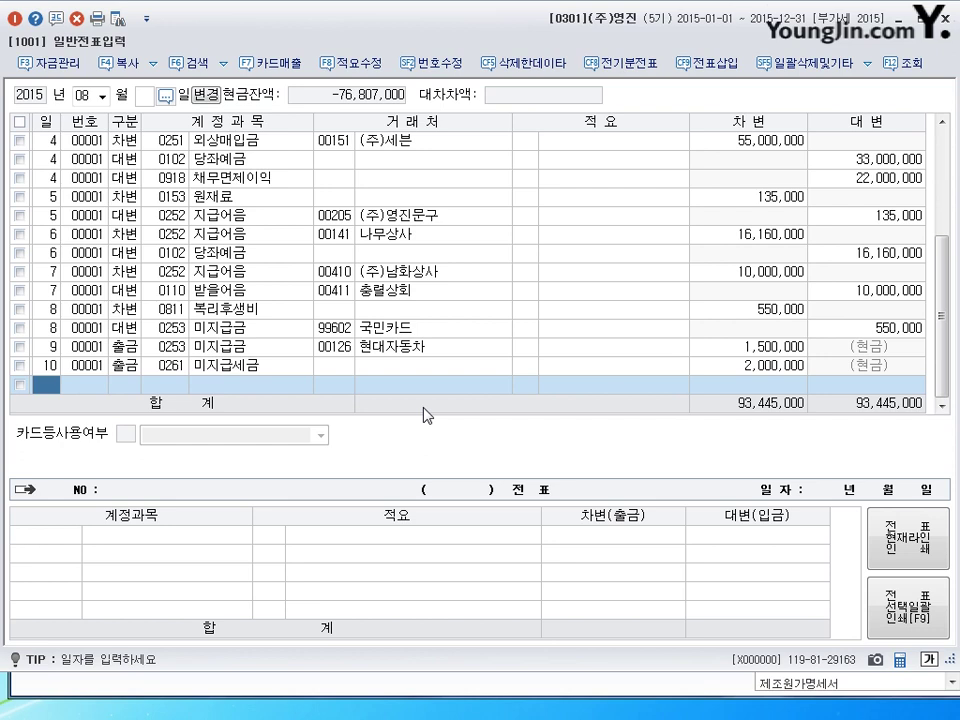
Enter an 11 August debit line for account 0103 보통예금 with no vendor and the amount 12,000,000.
text(11)
key(Return)
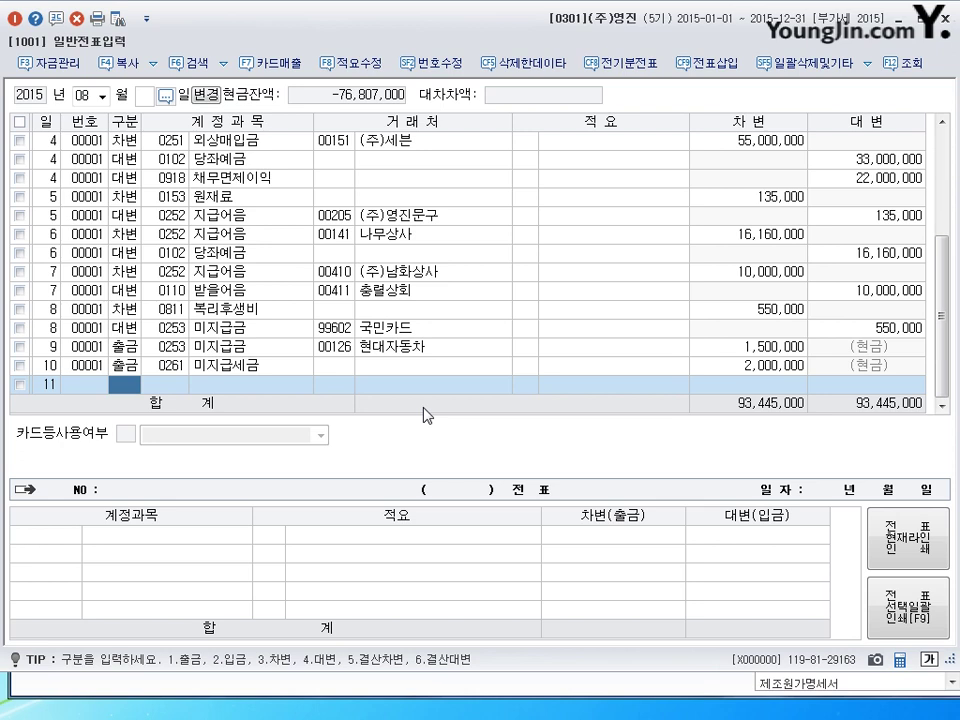
text(3103)
key(Return)
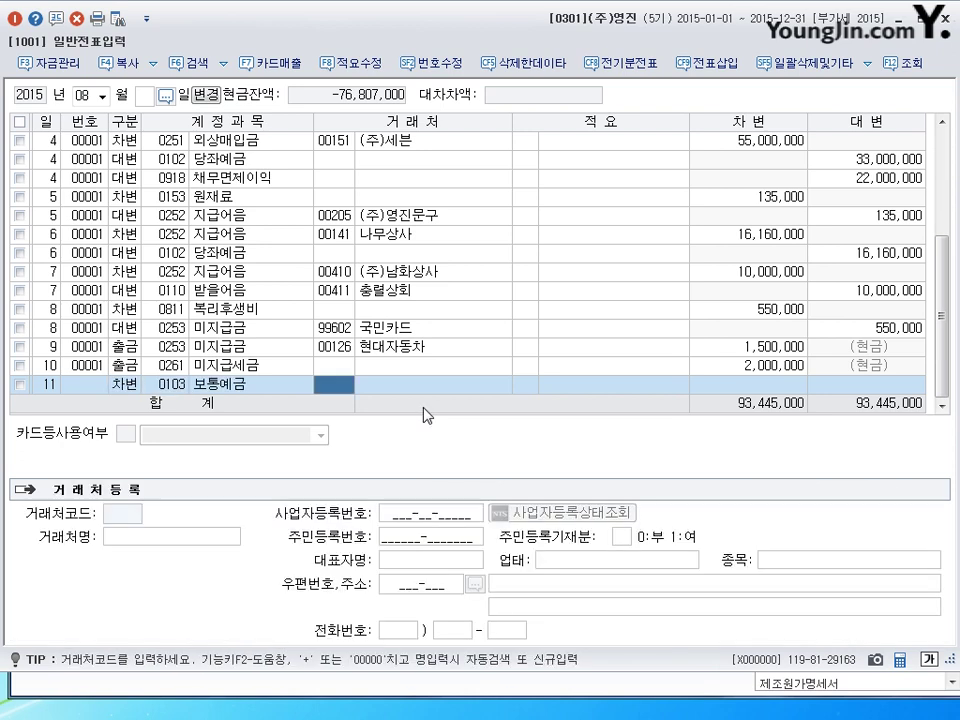
key(Return)
key(Return)
text(12000000)
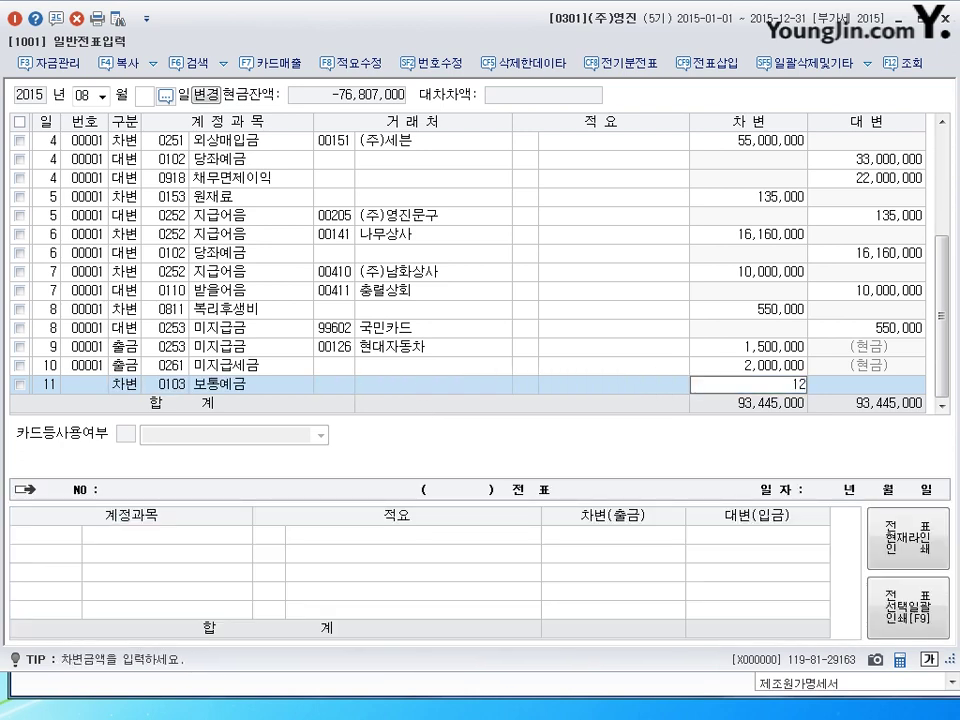
key(Return)
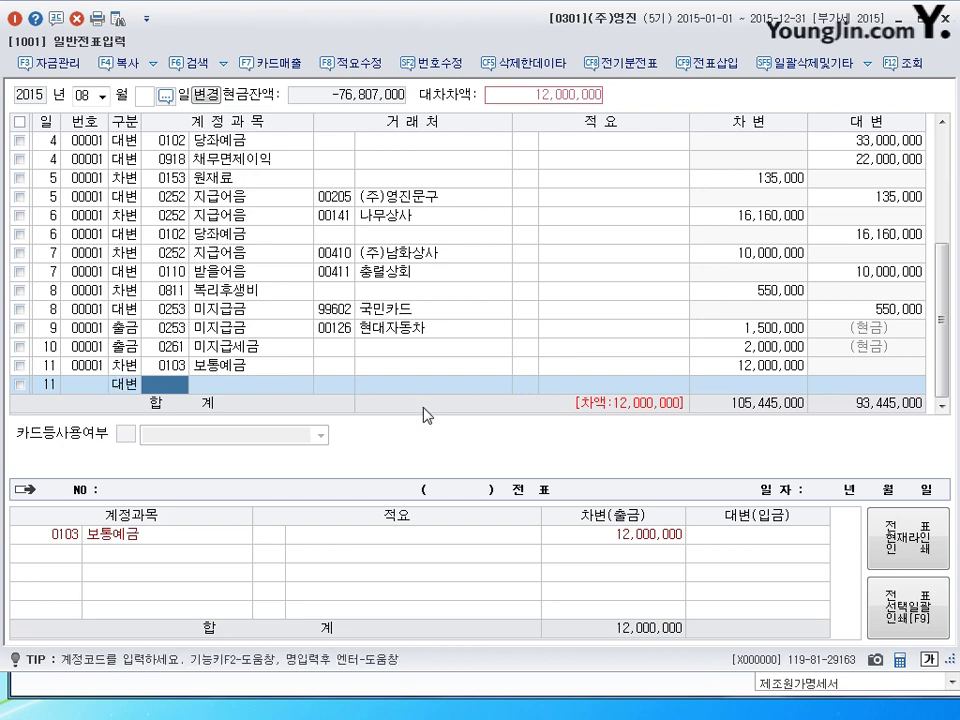
Balance the 11 August voucher with a credit line for account 0260 단기차입금, vendor 신한은행, amount 12,000,000.
text(260)
key(Return)
text(쇼)
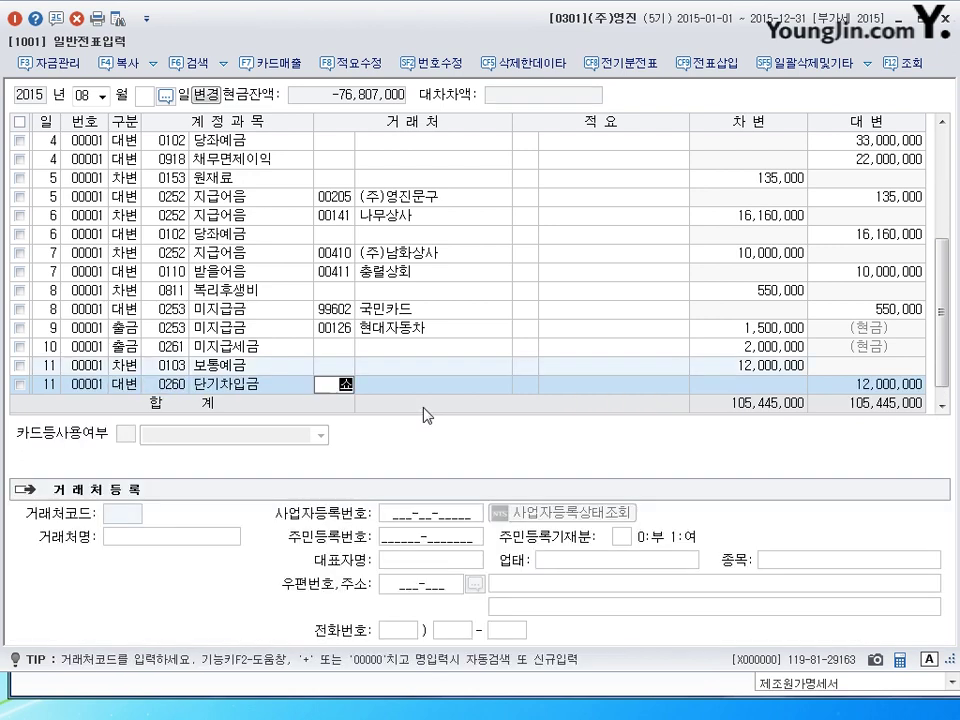
key(BackSpace)
key(BackSpace)
text(ㄴ)
key(Return)
key(Left)
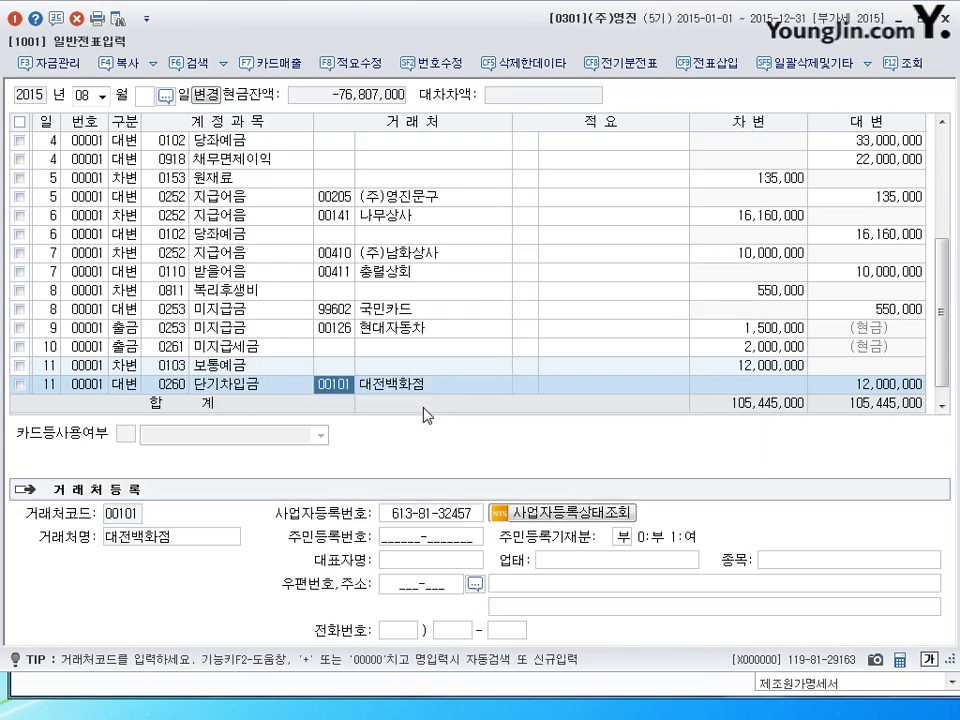
key(F2)
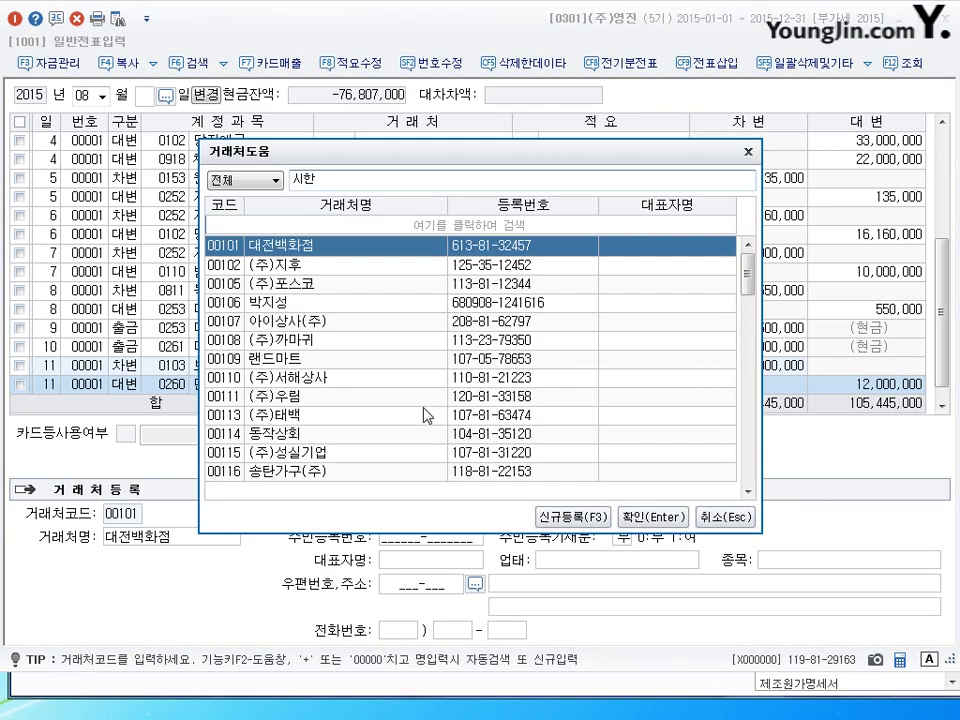
key(BackSpace)
key(BackSpace)
text(신한)
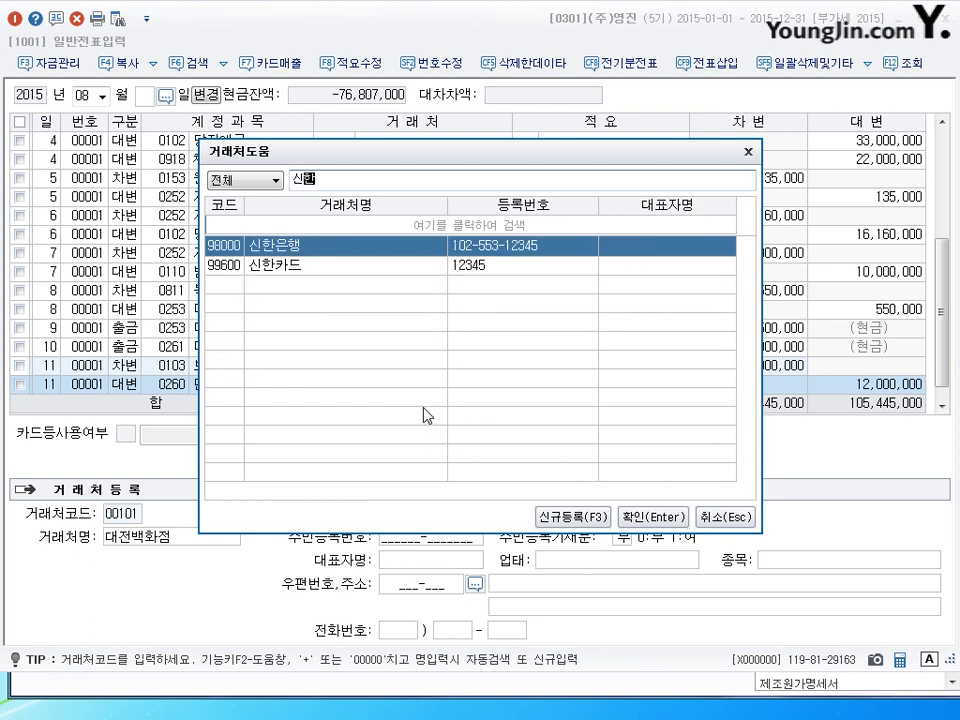
key(Return)
key(Return)
Enter a 12 August debit line for account 0260 단기차입금, vendor 신한은행, with the amount 12,000,000.
text(12)
key(Return)
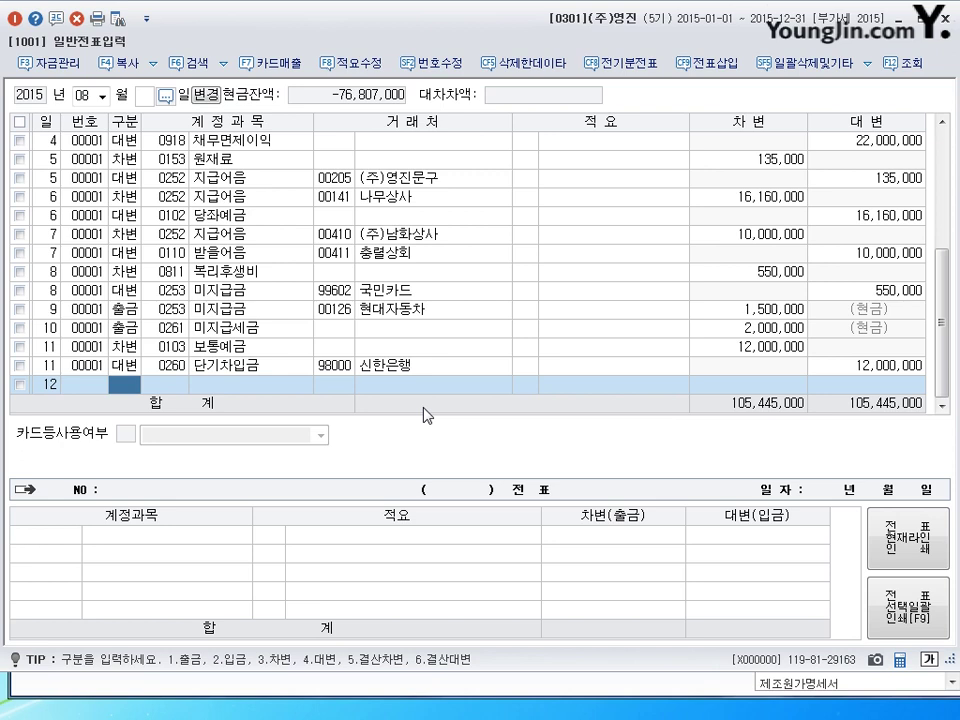
text(3)
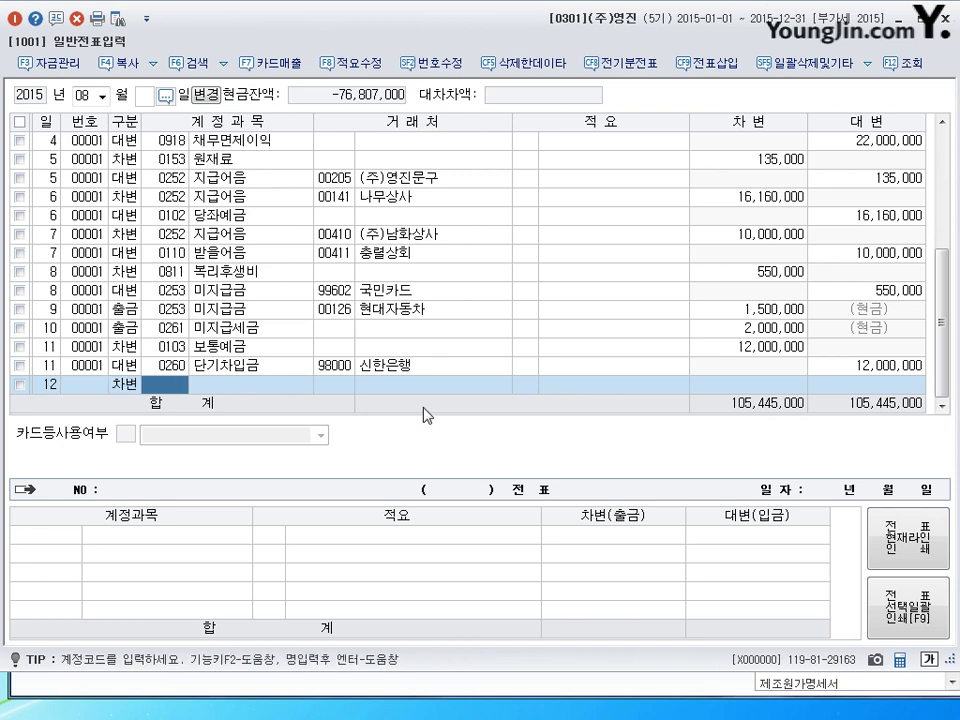
text(0260)
key(Return)
text(98000)
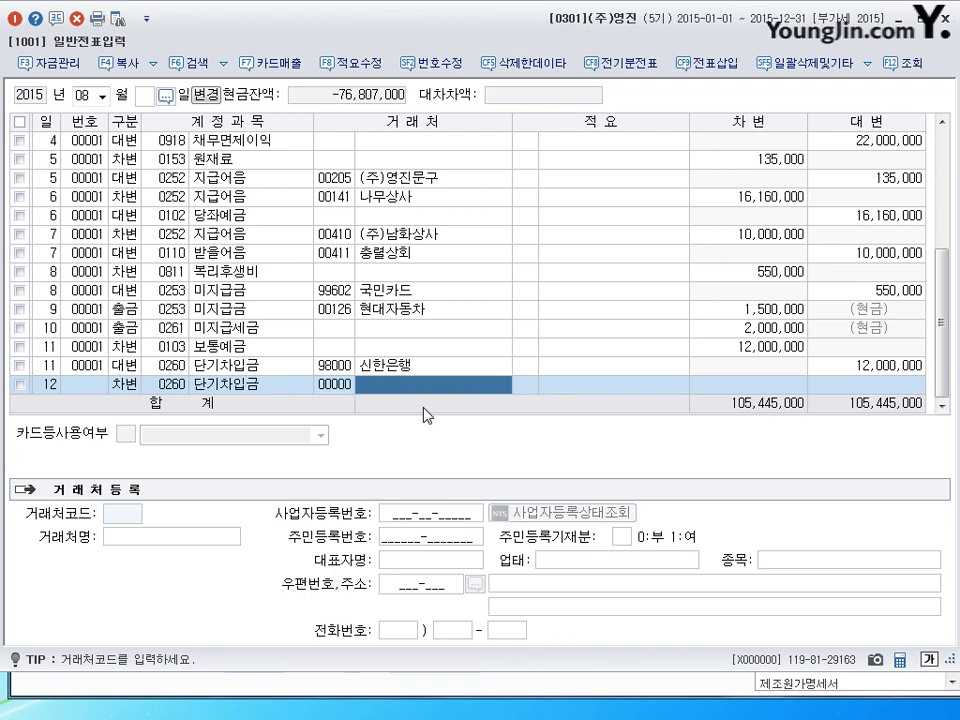
key(Return)
key(Return)
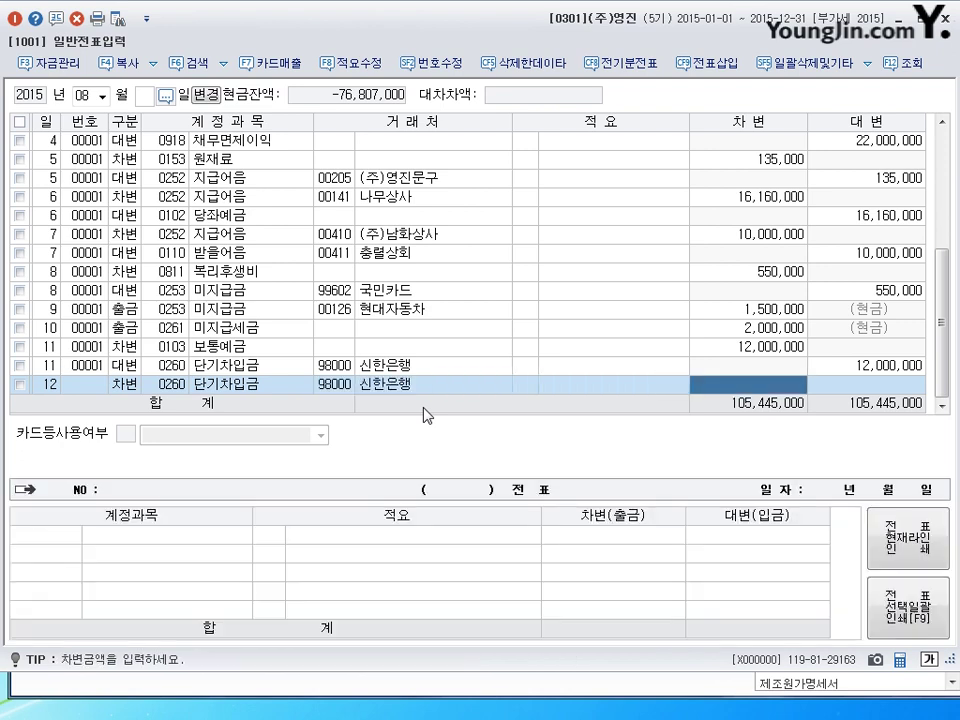
text(12000000)
key(Return)
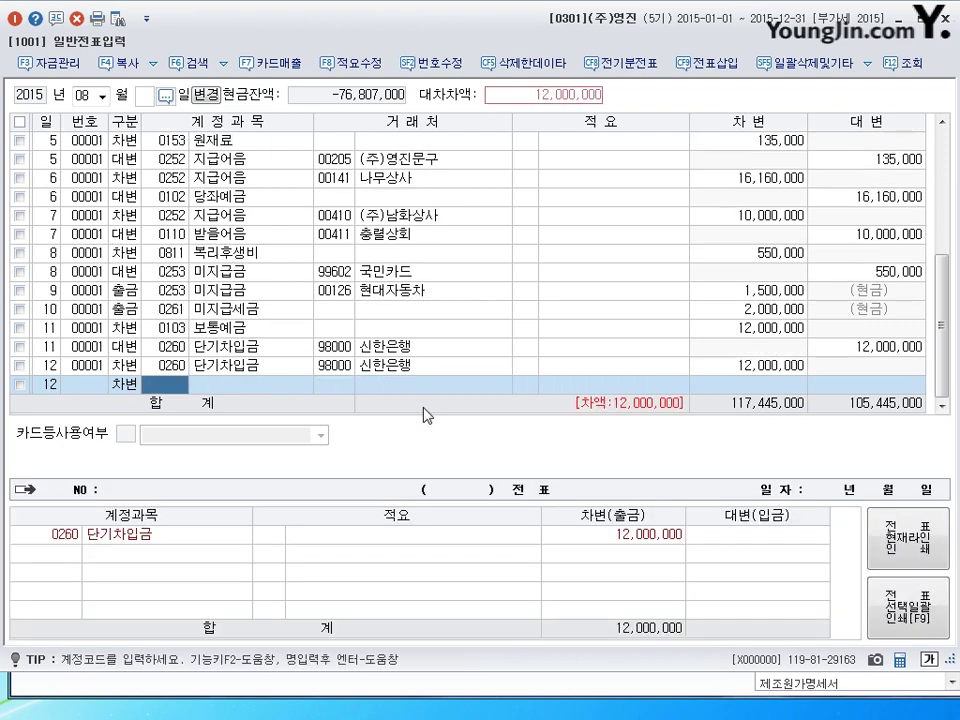
Add a second 12 August debit line for account 0951 이자비용 with no vendor and the amount 200,000.
text(0951)
key(Return)
key(Return)
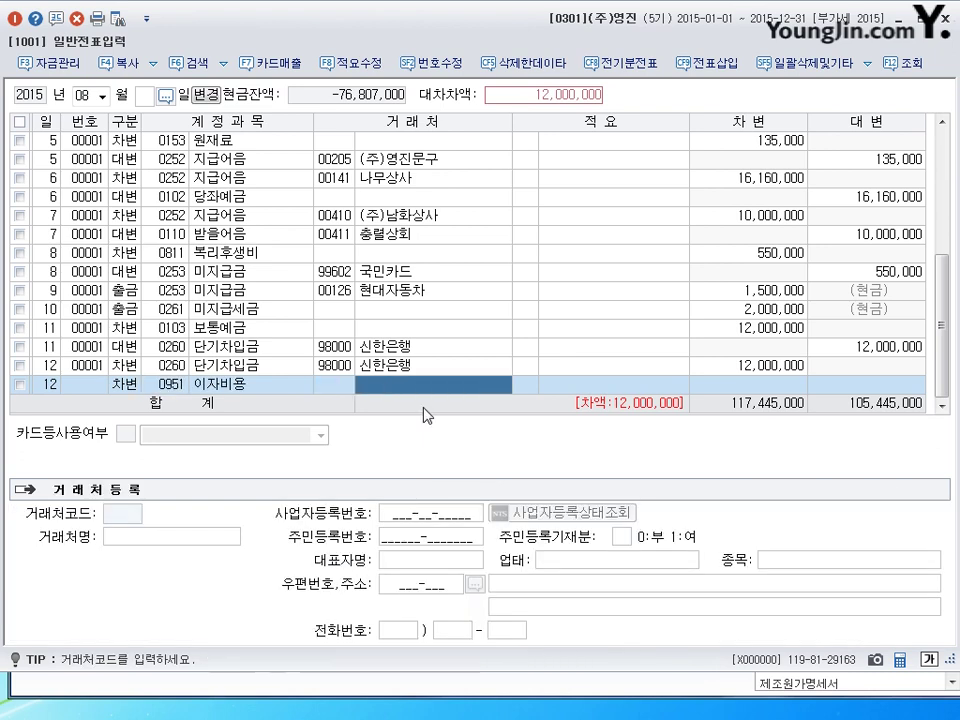
key(Return)
key(Return)
text(200000)
key(Return)
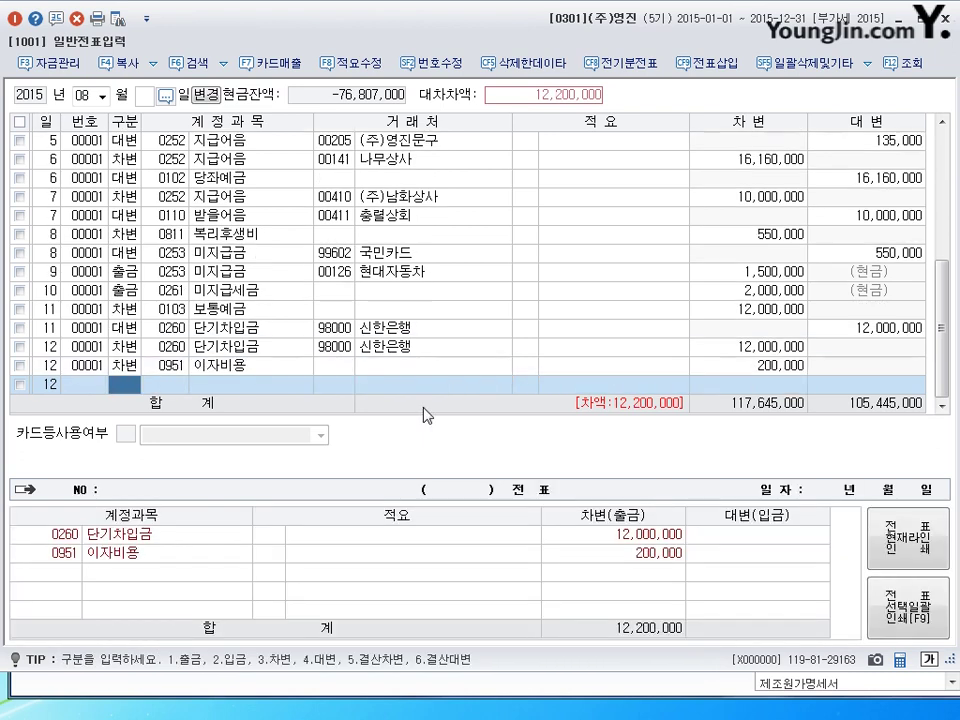
Balance the 12 August voucher with a credit line for account 0101 현금, amount 12,200,000.
text(4101)
key(Return)
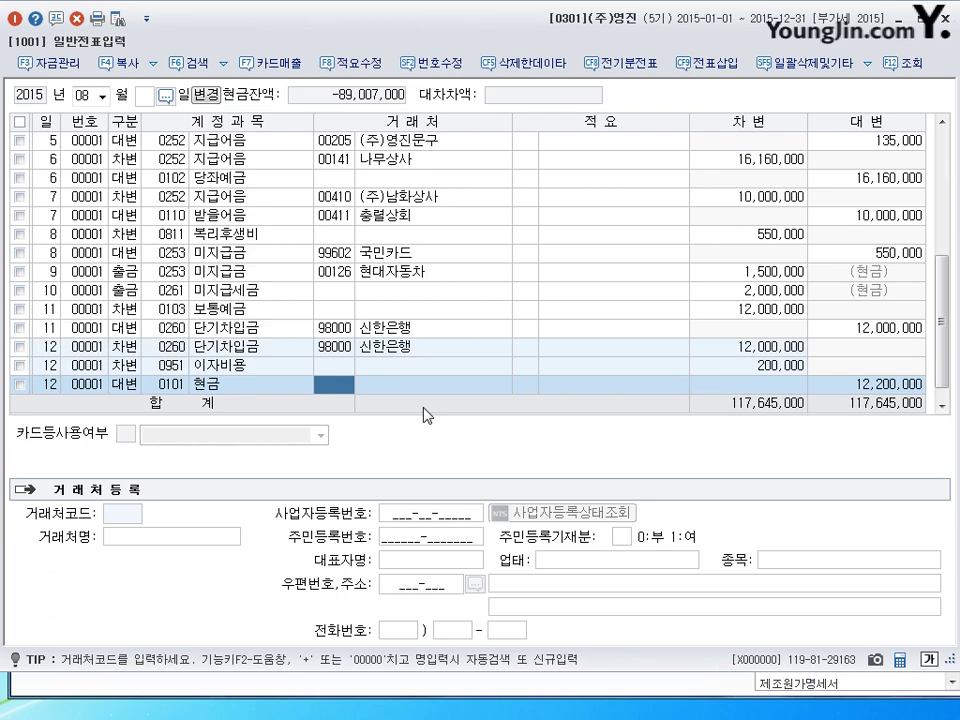
key(Return)
key(Return)
key(Return)
Enter a 13 August debit line for account 0102 당좌예금 with no vendor and the amount 2,500,000.
key(Return)
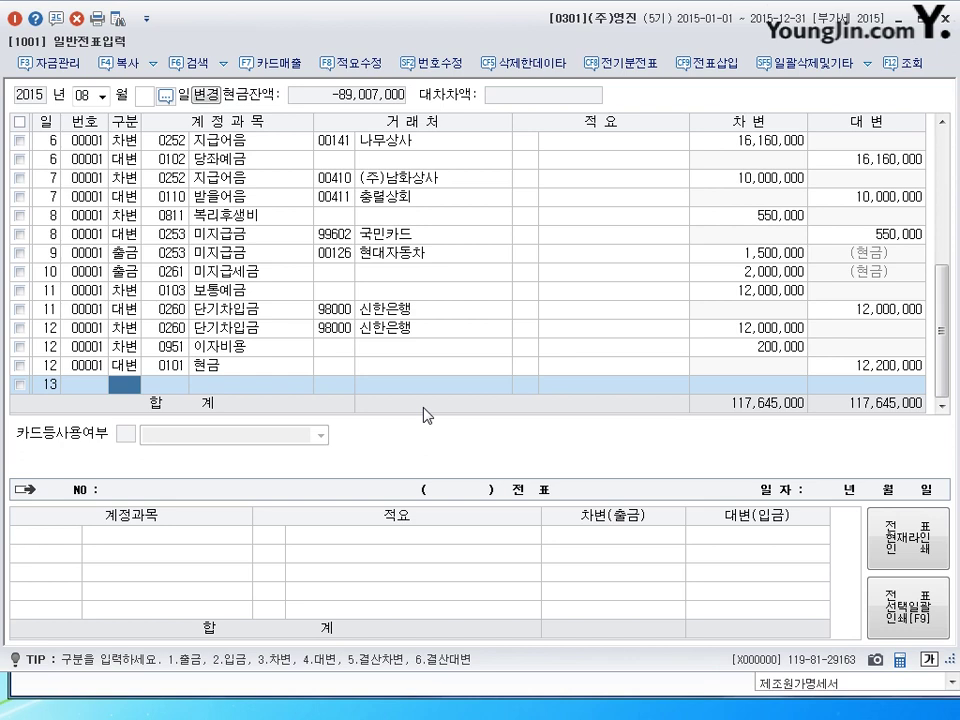
text(3102)
key(Return)
key(Return)
key(Return)
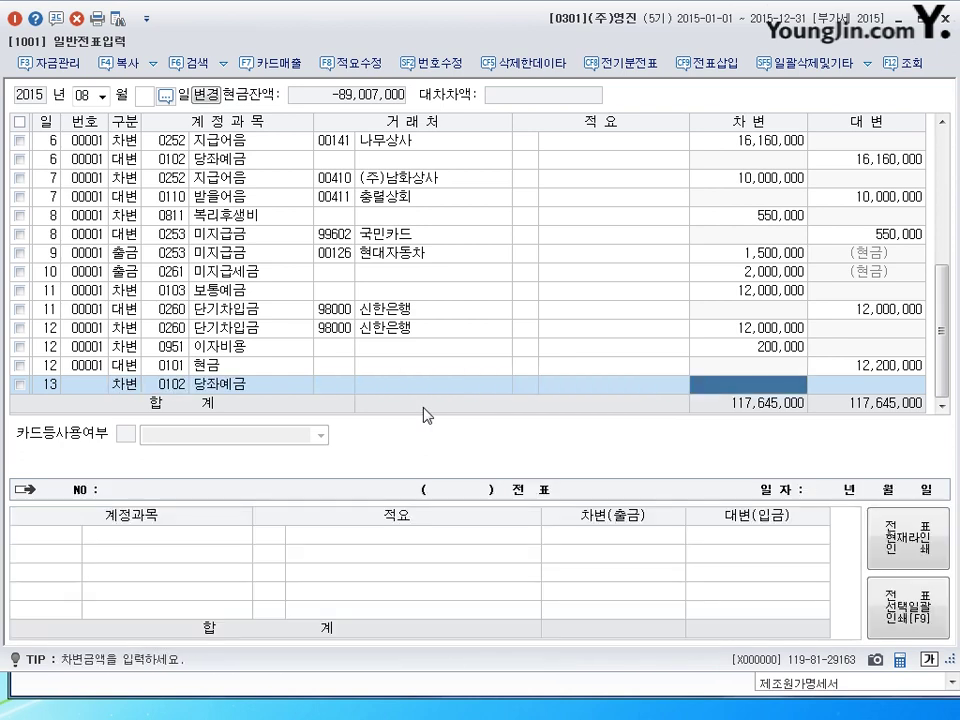
text(2500000)
key(Return)
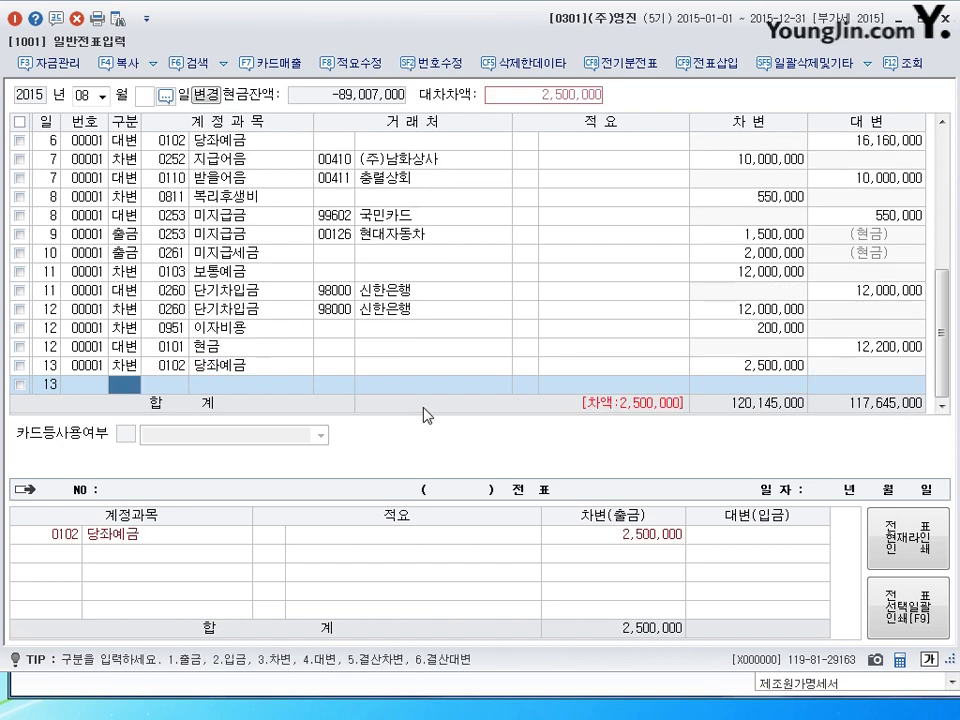
Balance the 13 August voucher with a credit line for account 0257 가수금 with no vendor, amount 2,500,000.
text(4)
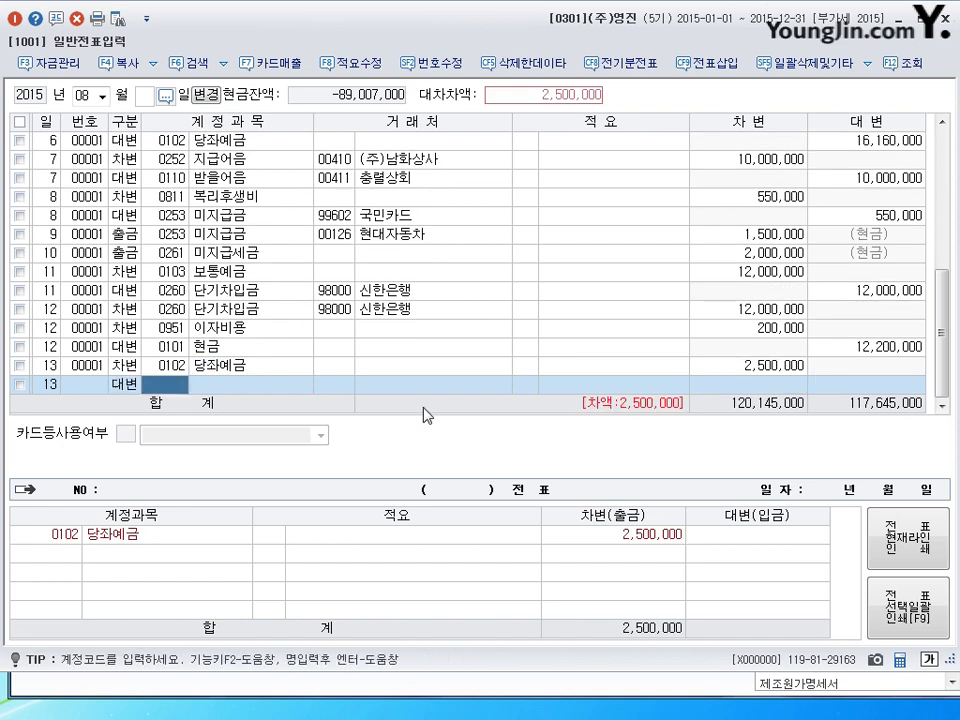
text(257)
key(Return)
key(Return)
key(Return)
key(Return)
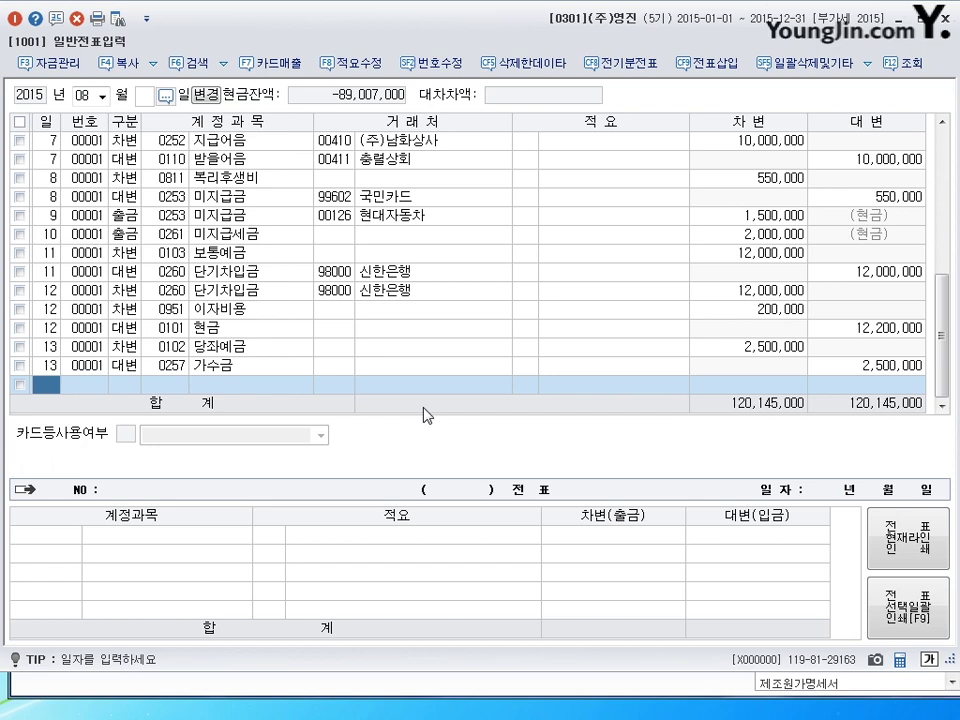
Enter a 14 August debit line for account 0257 가수금 with no vendor and the amount 1,000,000.
text(14)
key(Return)
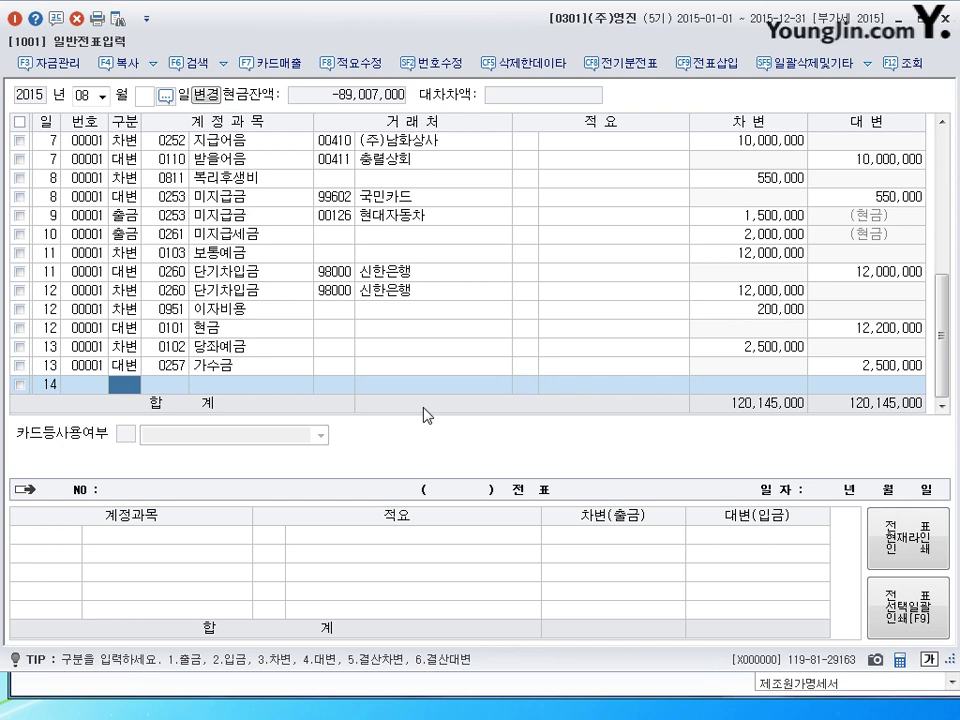
text(3)
key(Return)
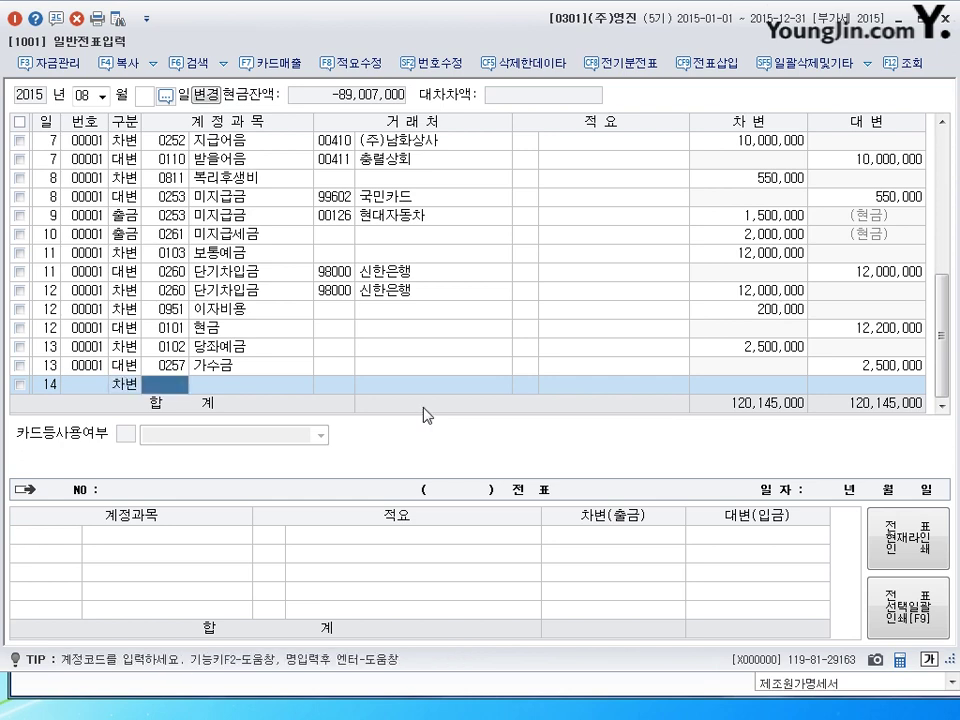
text(0257)
key(Return)
key(Return)
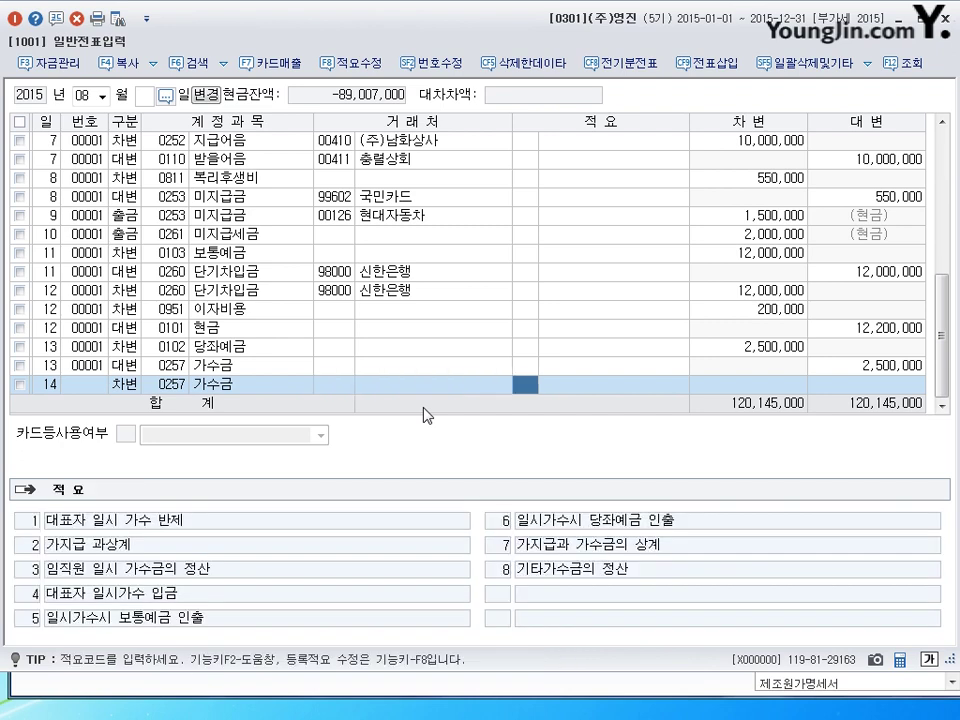
key(Return)
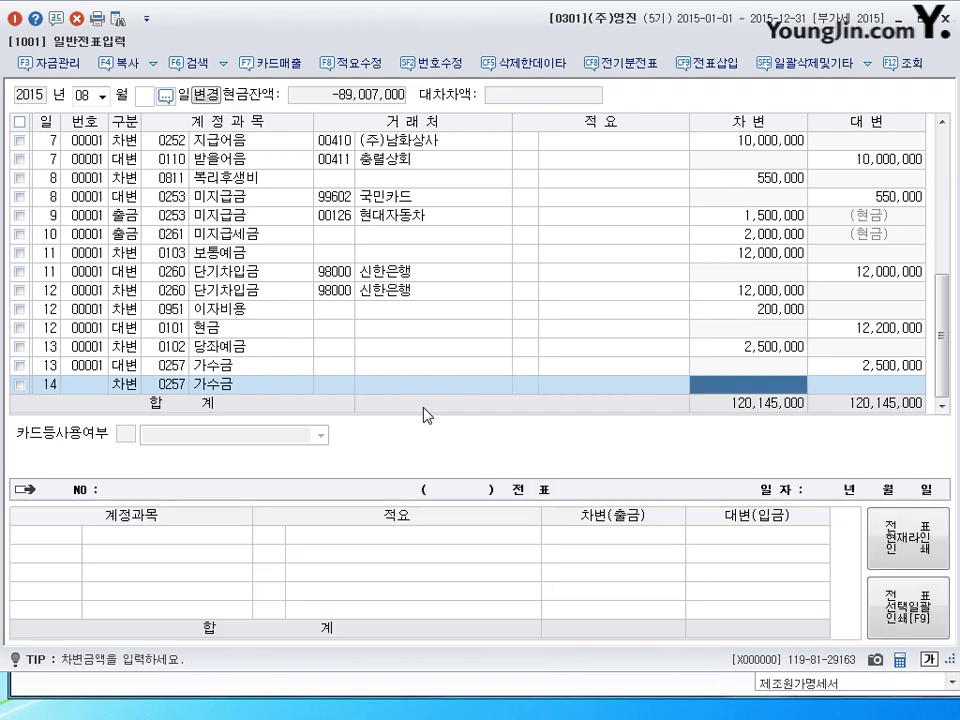
text(1000000)
key(Return)
Add a 14 August credit line for account 0259 선수금, vendor (주)일신산업, with the amount 500,000.
text(4)
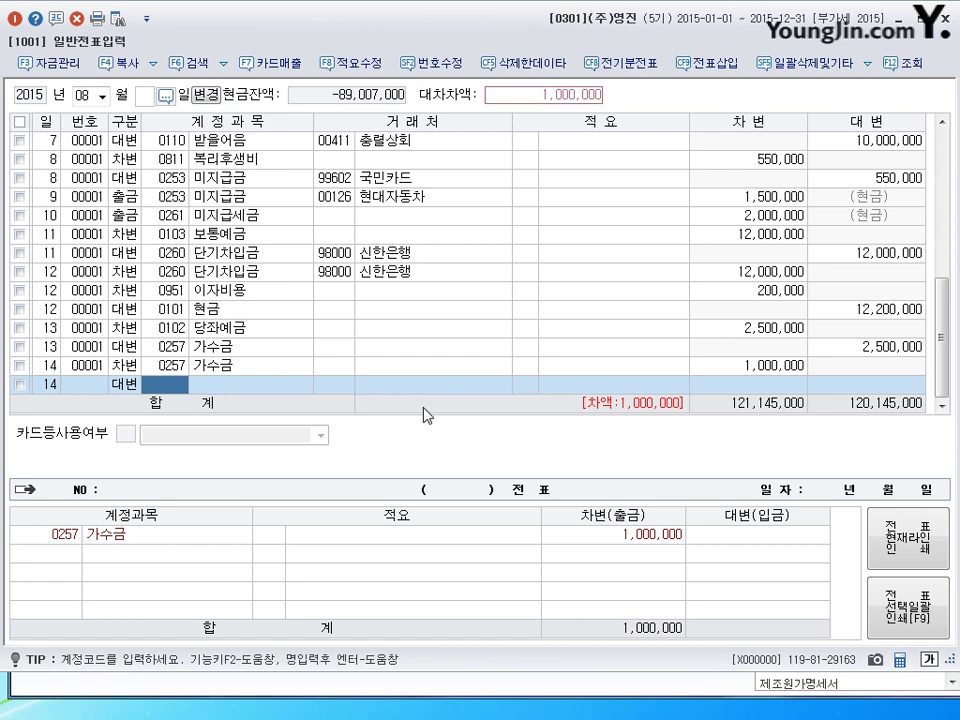
text(259)
key(Return)
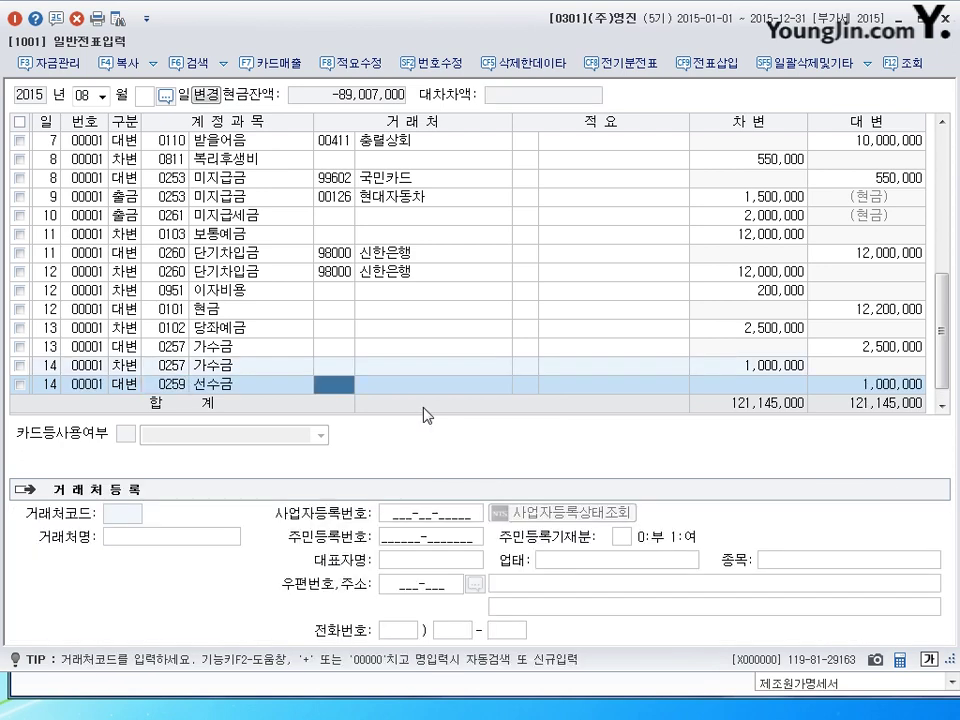
text(일ㅅㅣㄴ)
key(Return)
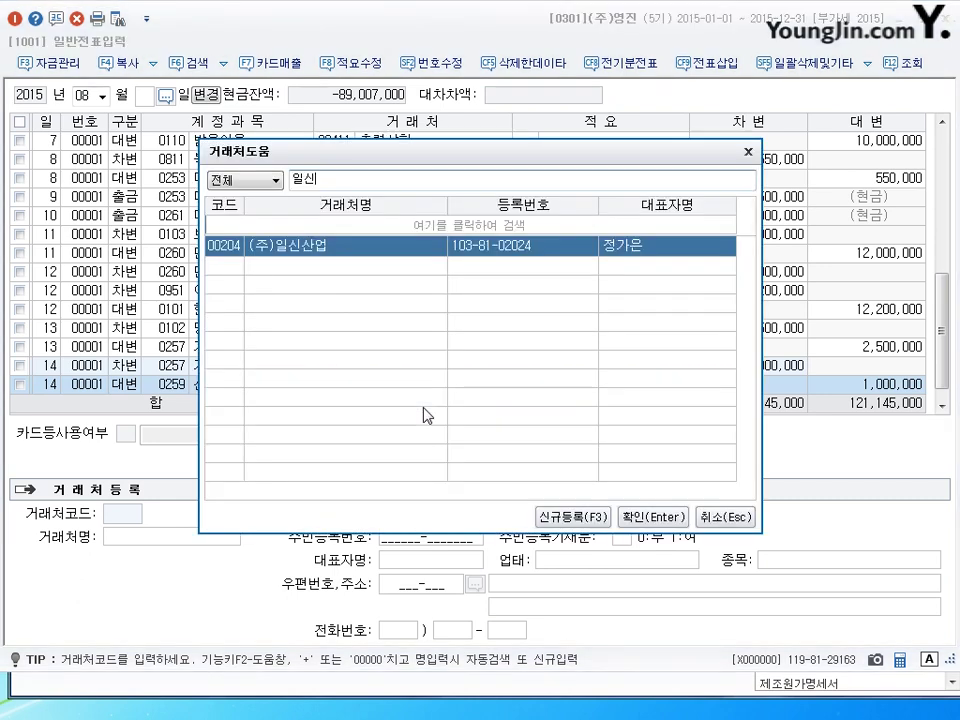
key(Return)
key(Return)
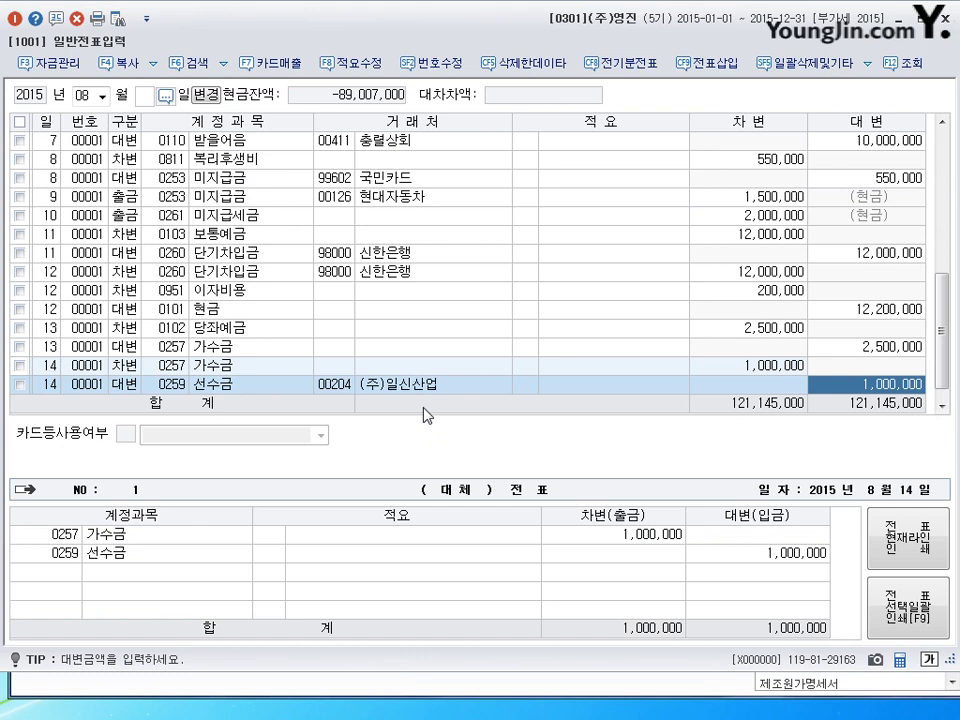
text(500000)
key(Return)
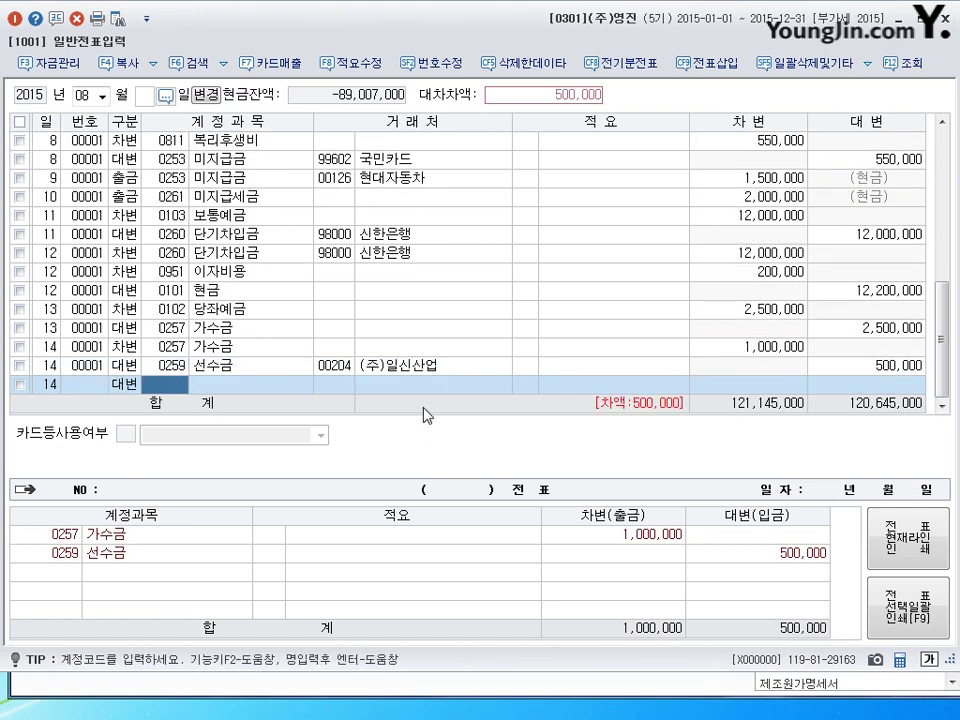
Balance the 14 August voucher with a credit line for account 0108 외상매출금, vendor (주)일신산업, amount 500,000.
text(0108)
key(Return)
key(Return)
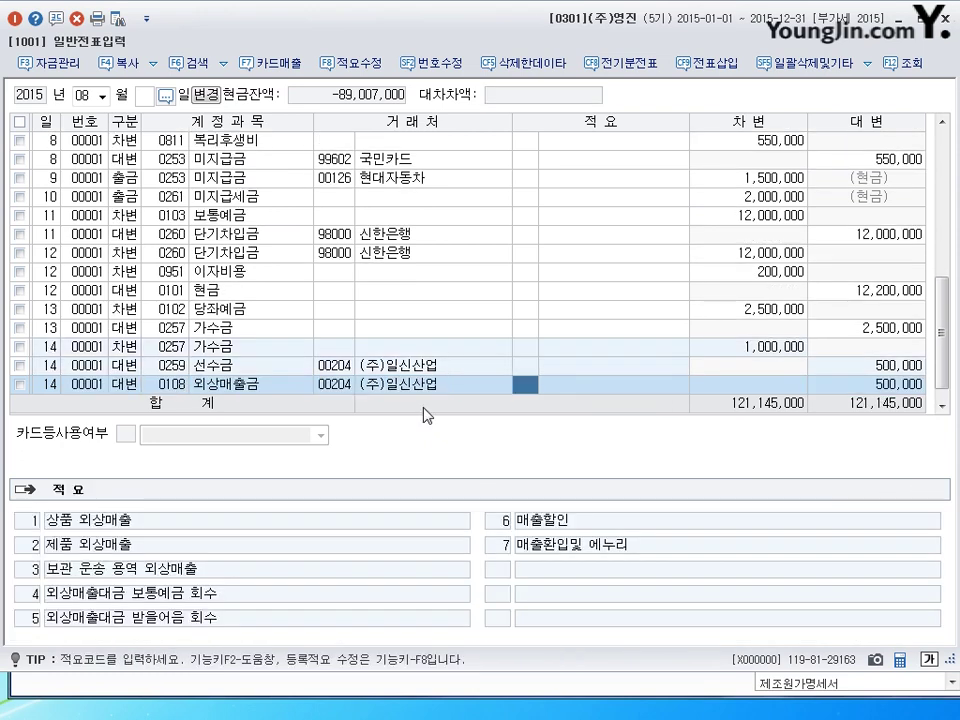
key(Return)
key(Return)
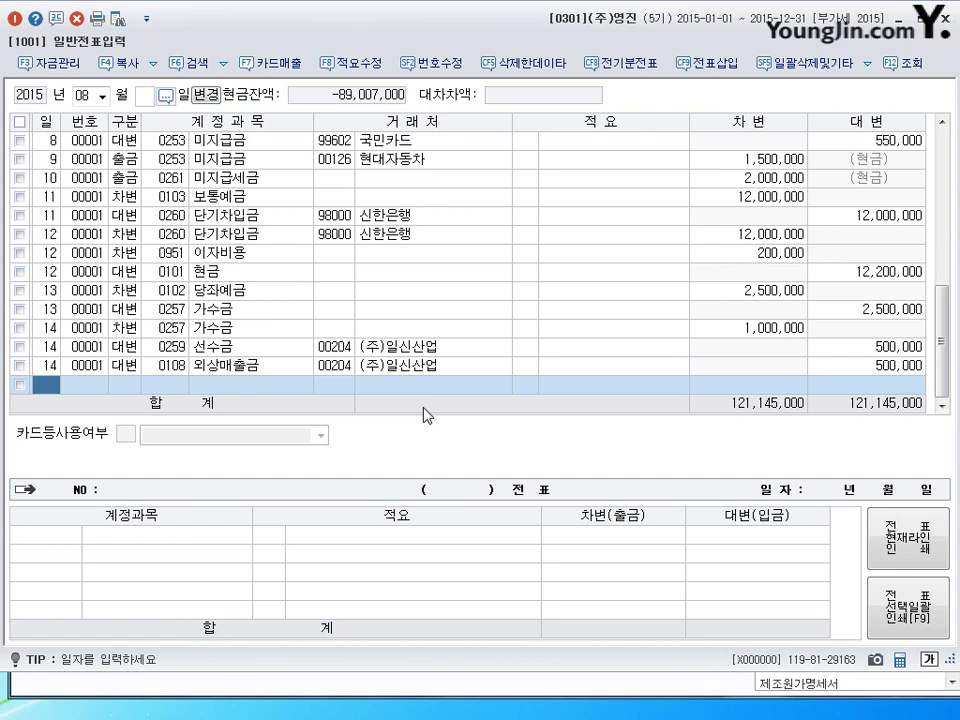
Record a 15 August cash receipt (입금) line for account 0259 선수금, vendor (주)유담상사, with the amount 800,000.
text(15)
key(Return)
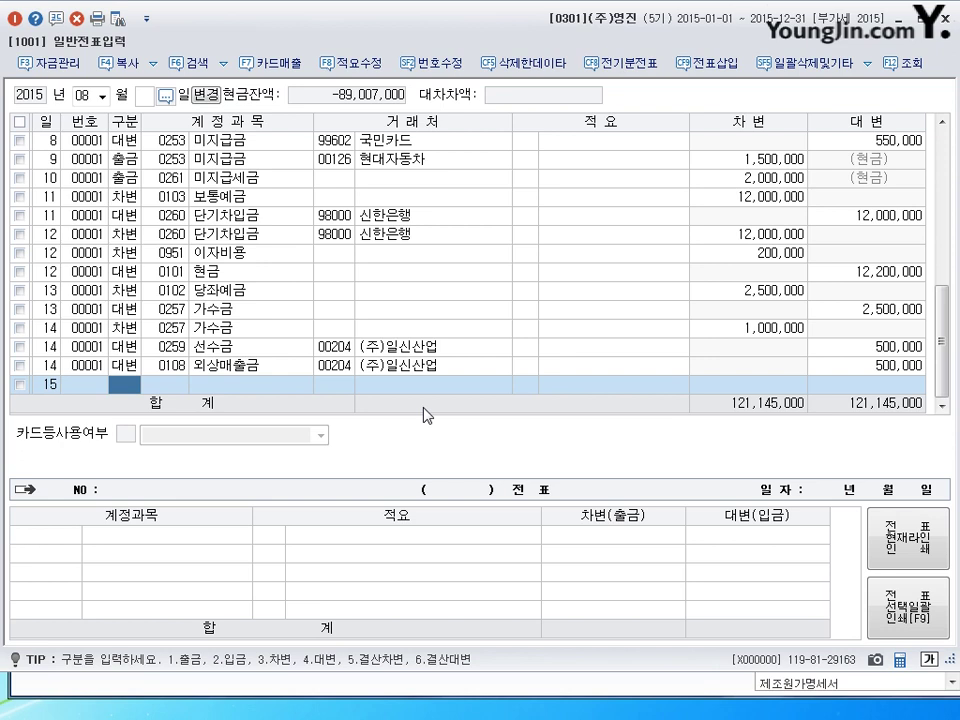
key(2)
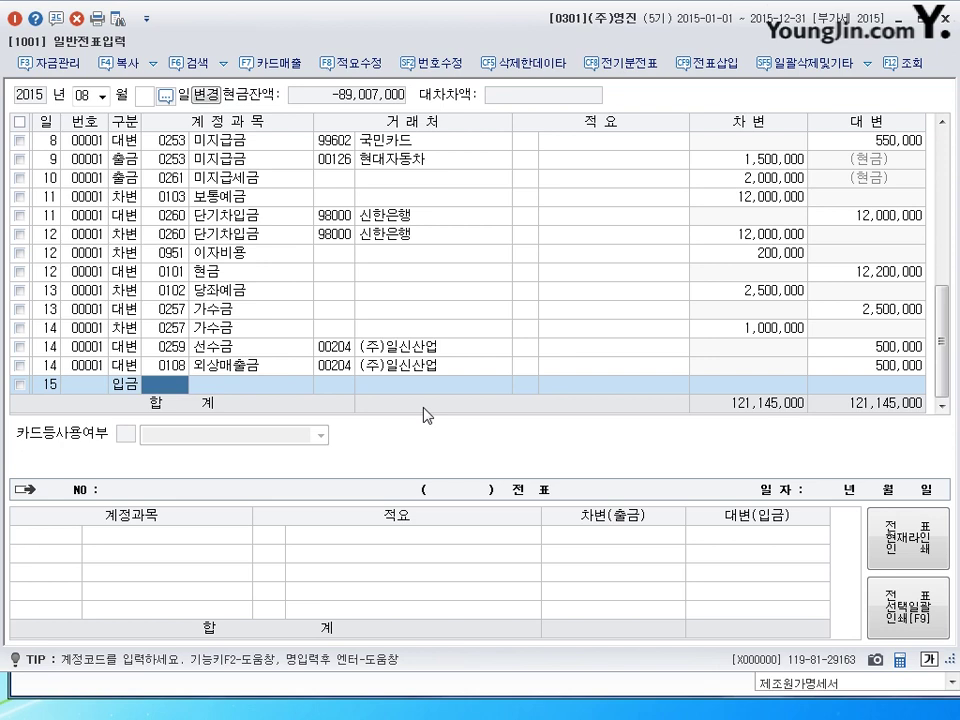
text(259)
key(Return)
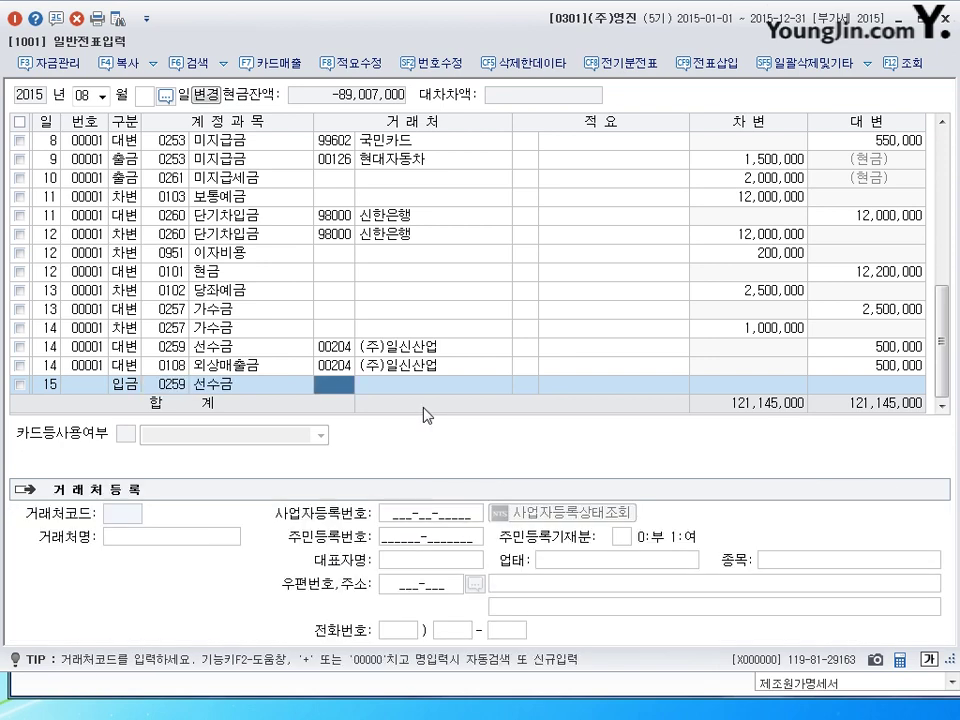
text(육)
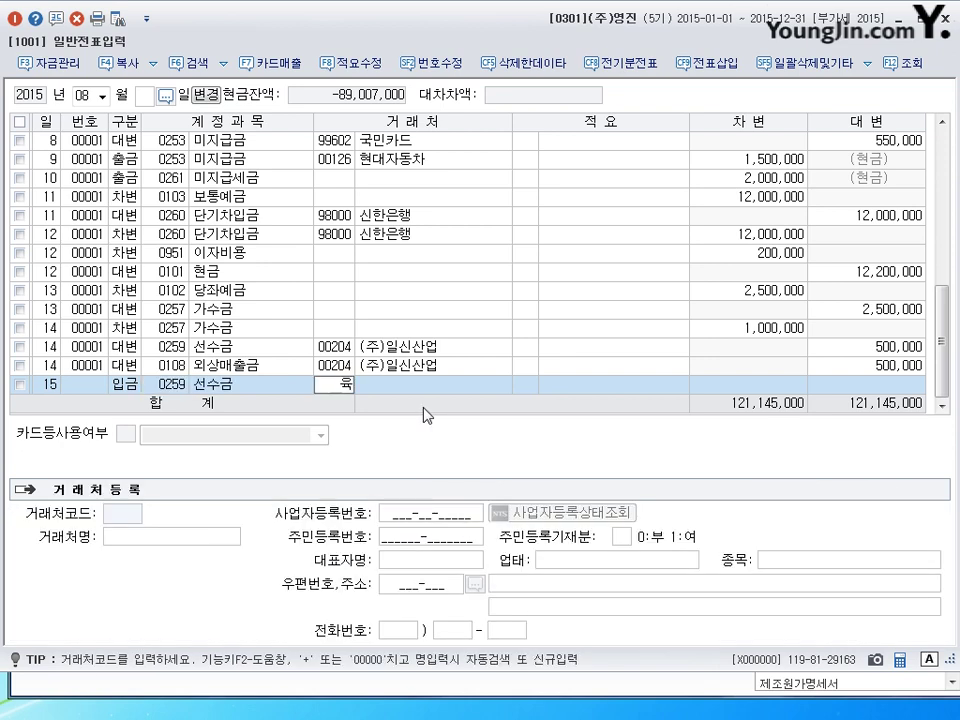
key(BackSpace)
text(림)
key(Return)
key(Return)
key(Return)
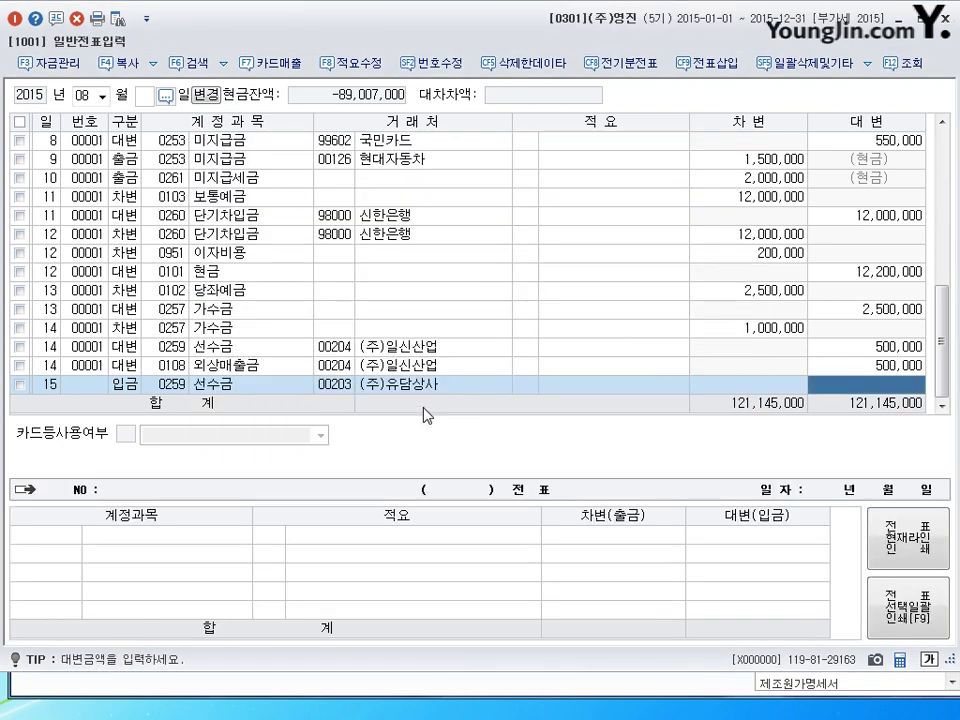
text(8000000)
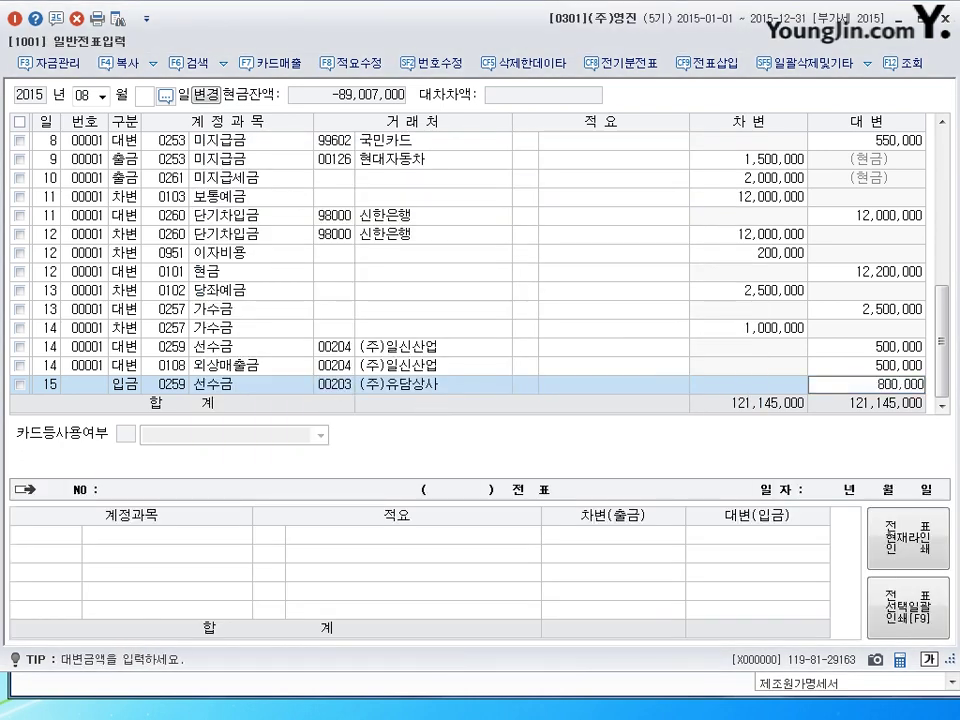
key(Return)
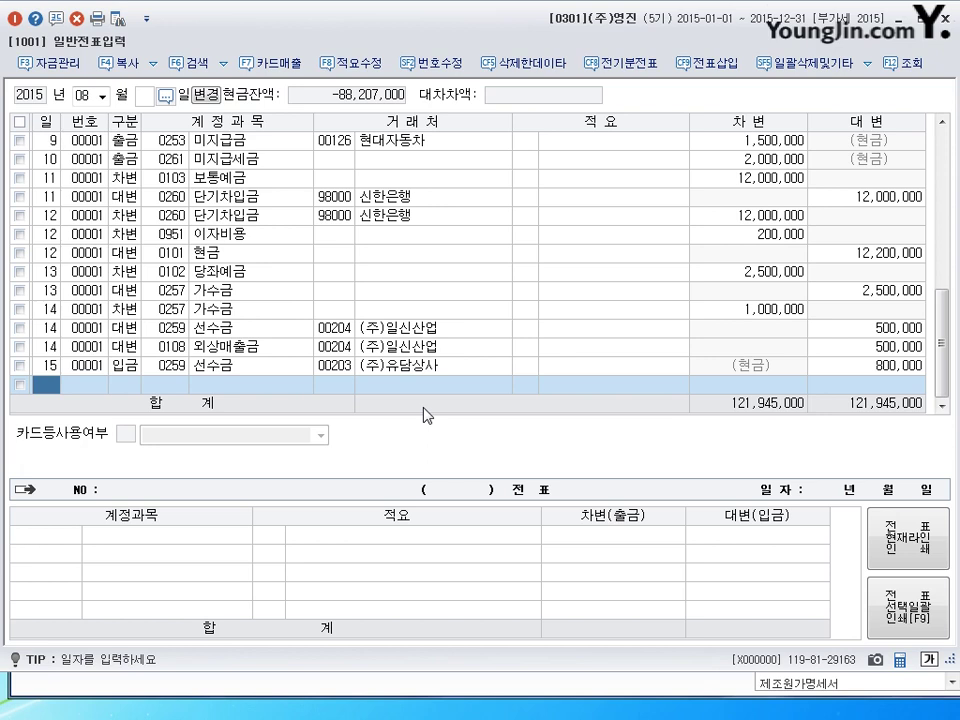
Enter a 16 August debit line for account 0259 선수금, vendor (주)오산공업, with the amount 500,000.
text(16)
key(Return)
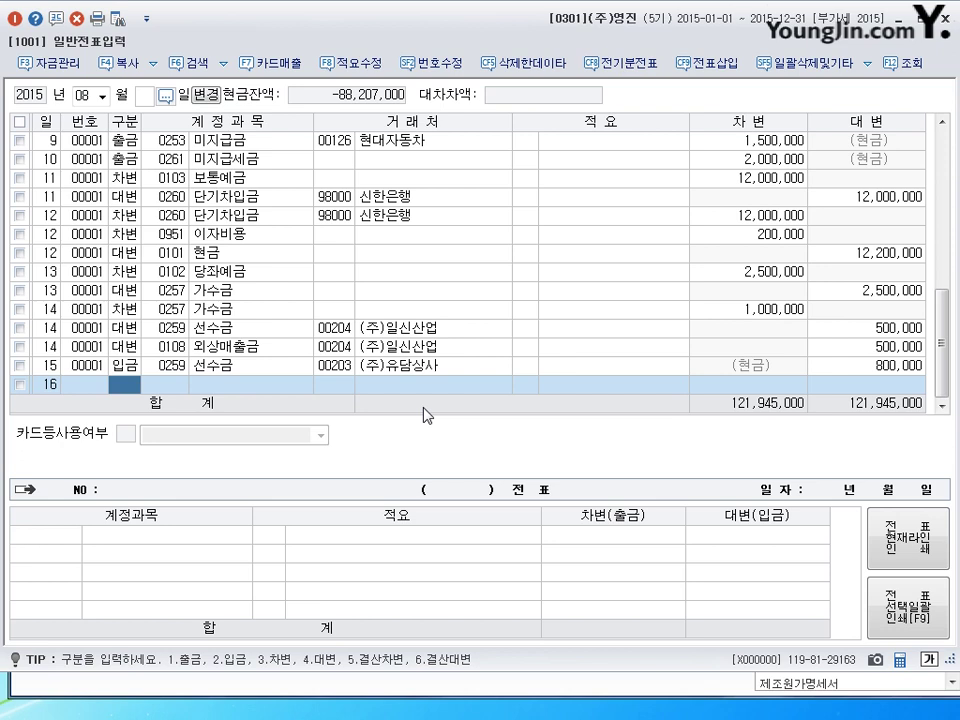
text(3)
key(Return)
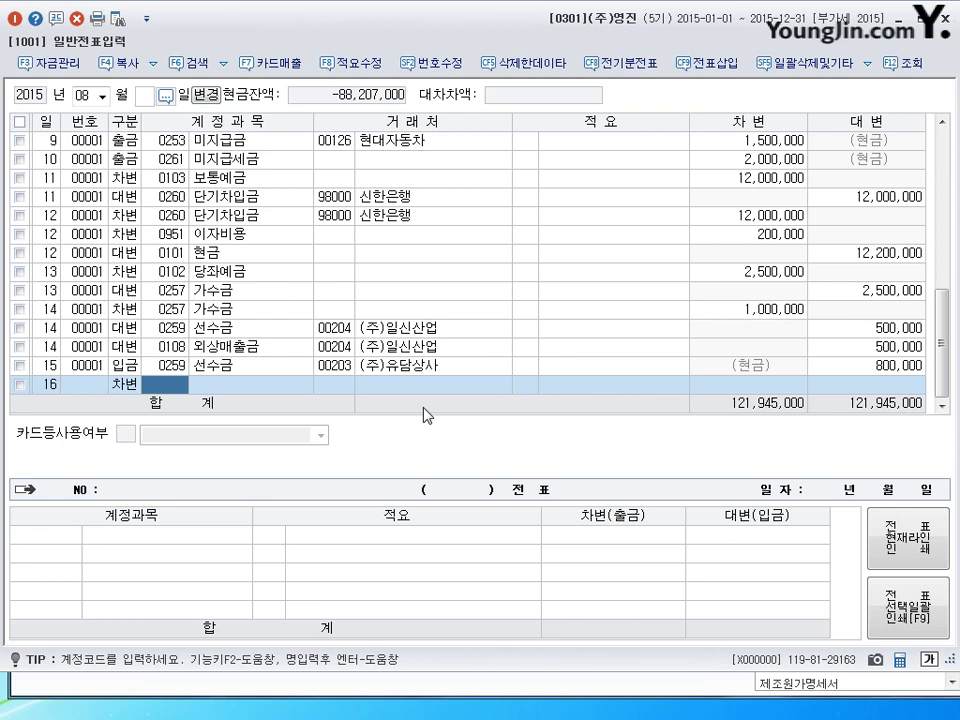
text(259)
key(Return)
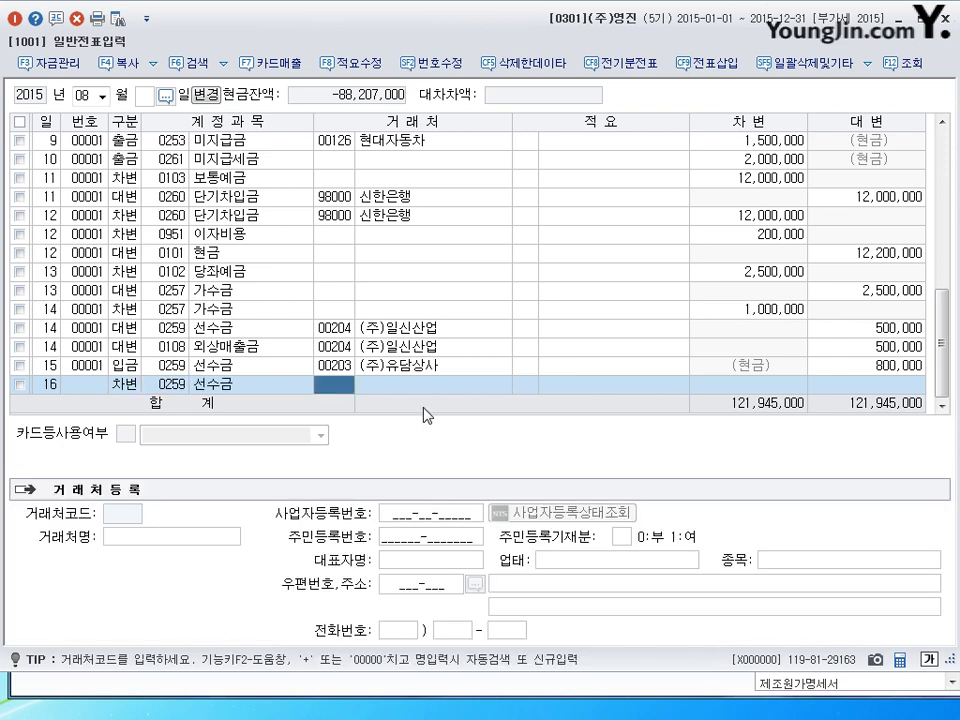
text(오시ㄴ)
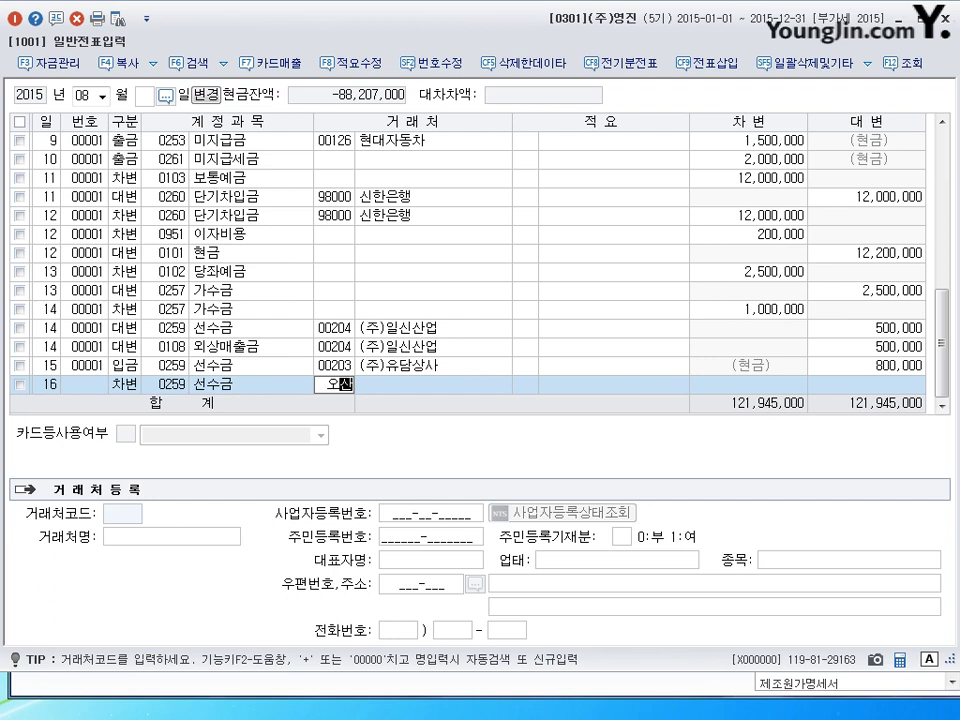
key(Return)
key(Return)
key(Return)
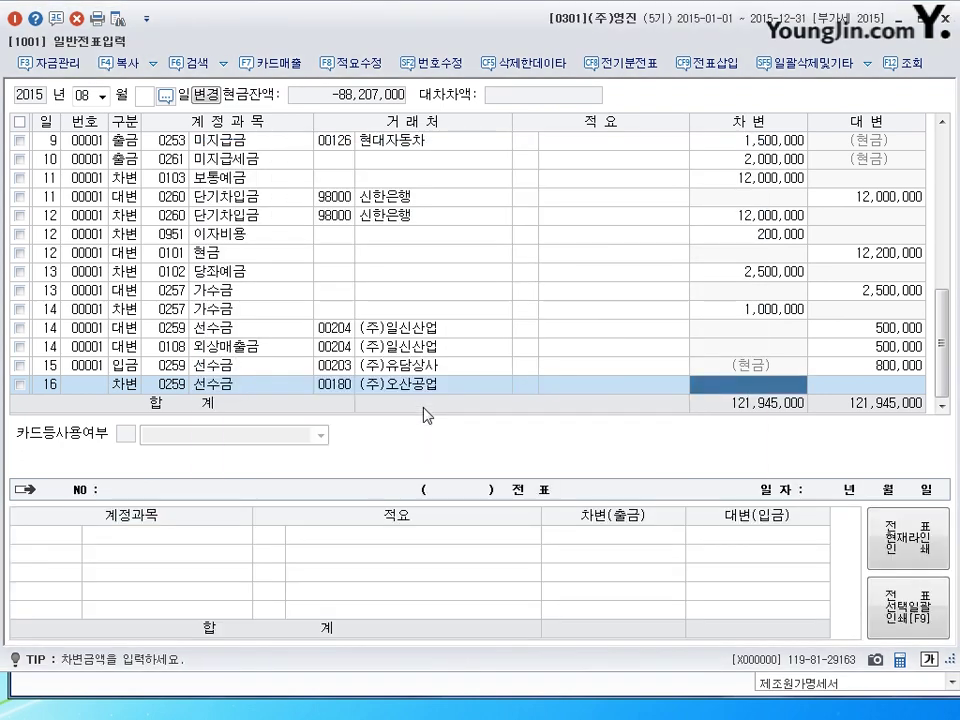
text(5000000)
key(Return)
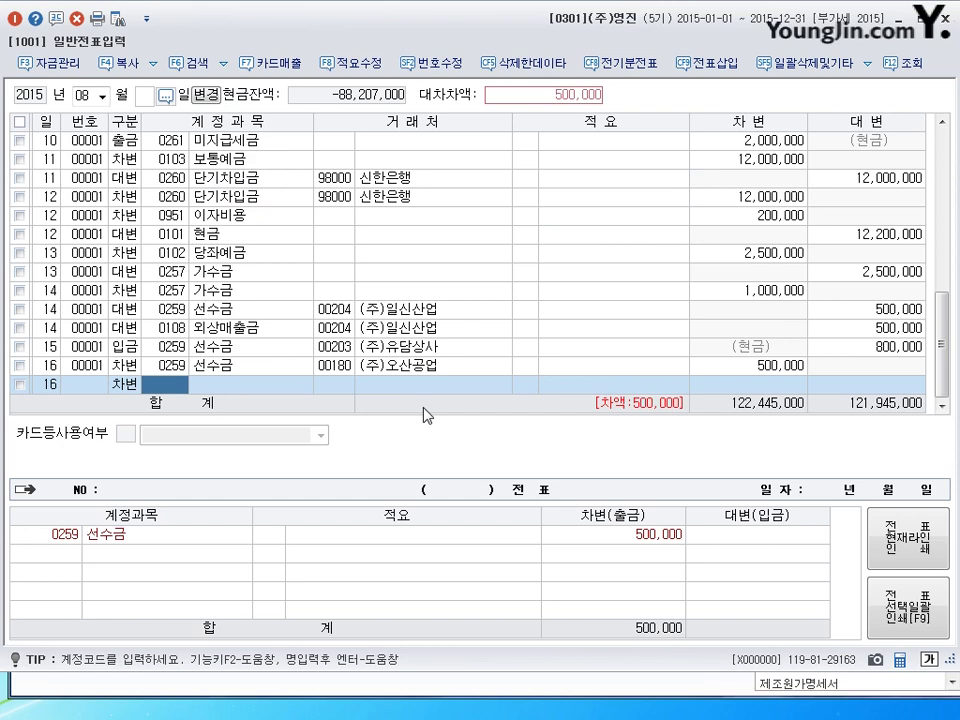
Add a second 16 August debit line for account 0108 외상매출금, vendor (주)오산공업, with the amount 4,500,000.
text(0108)
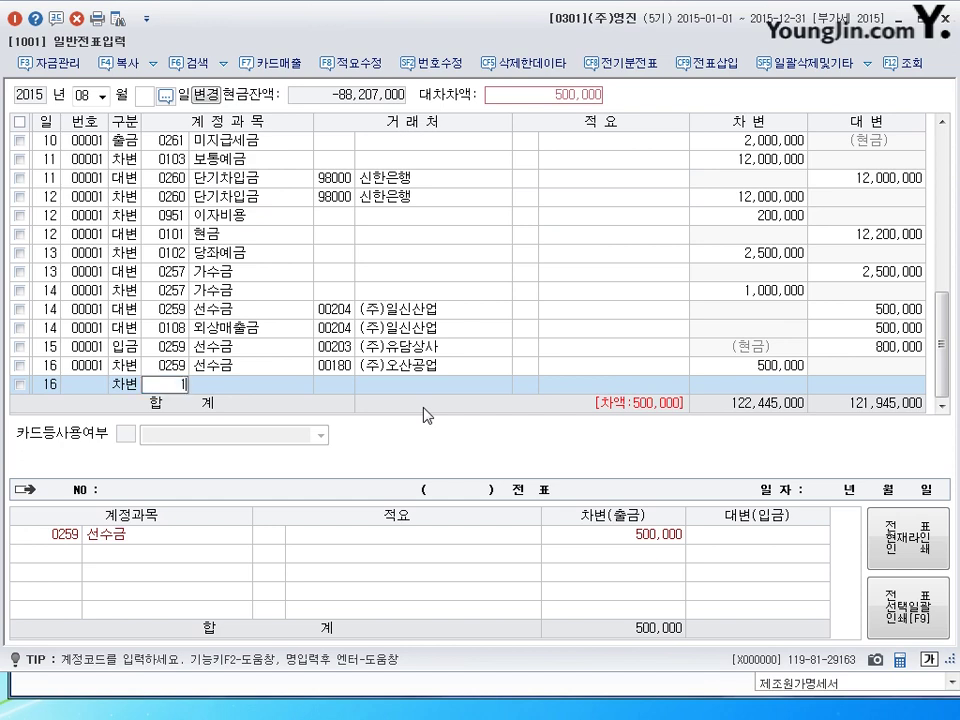
key(Return)
key(Return)
key(Return)
key(Return)
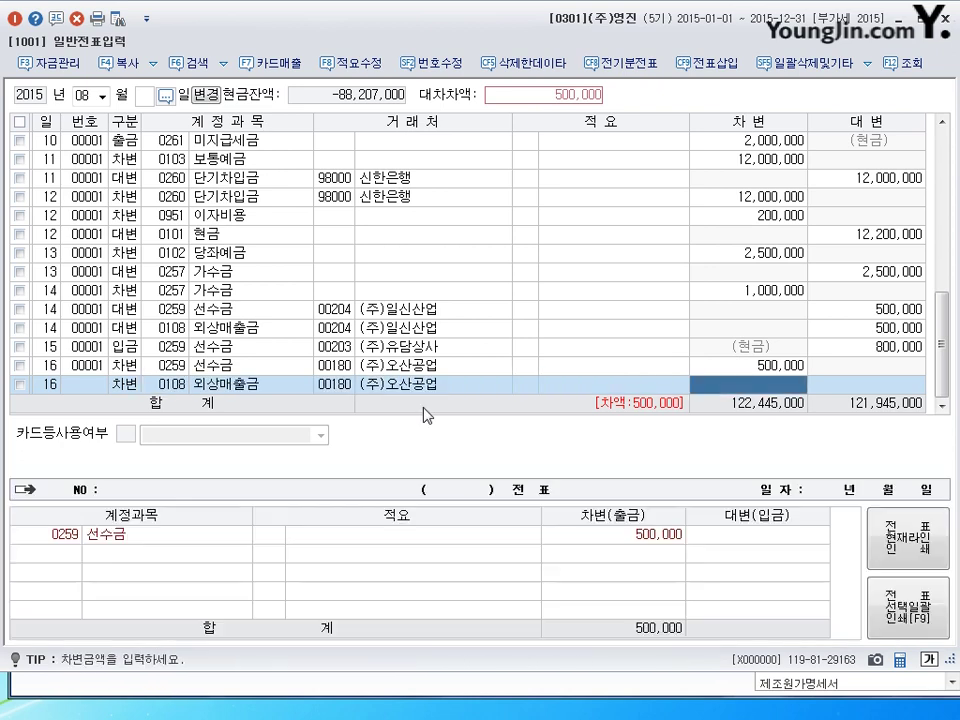
text(4,500,000)
key(Return)
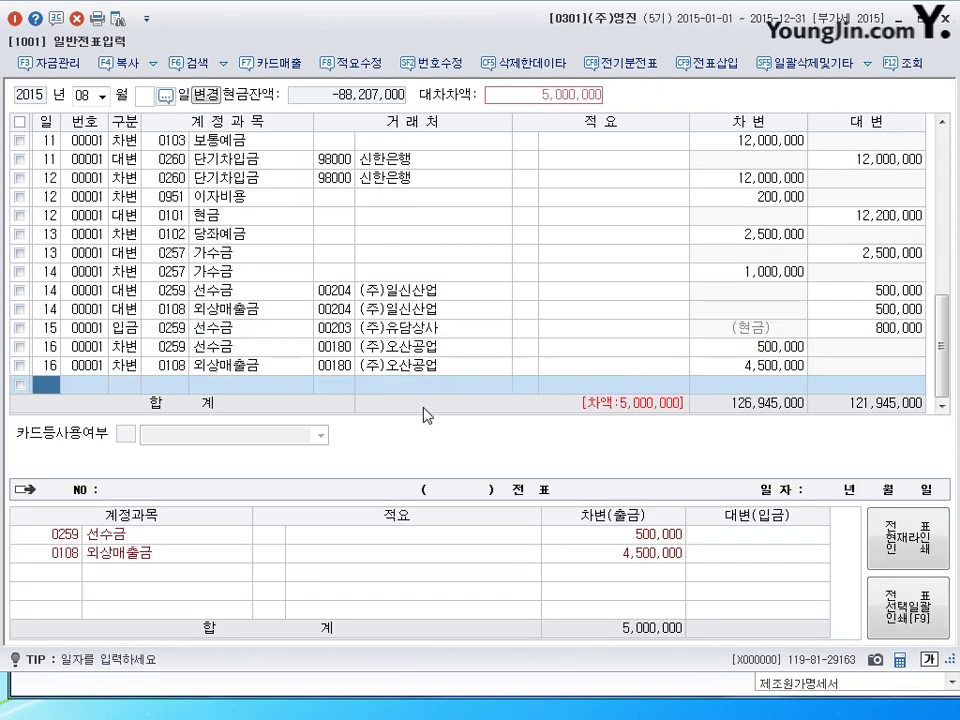
Balance the 16 August voucher with a credit line for account 0401 상품매출 with no vendor, amount 5,000,000.
text(4)
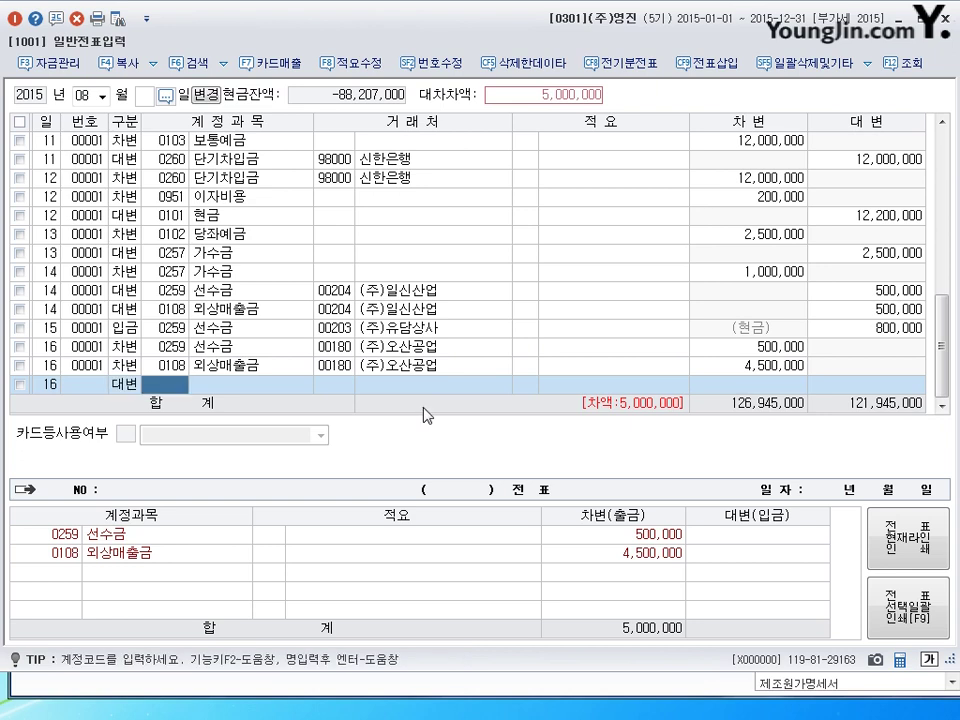
text(0401)
key(Return)
key(Return)
key(Return)
key(Return)
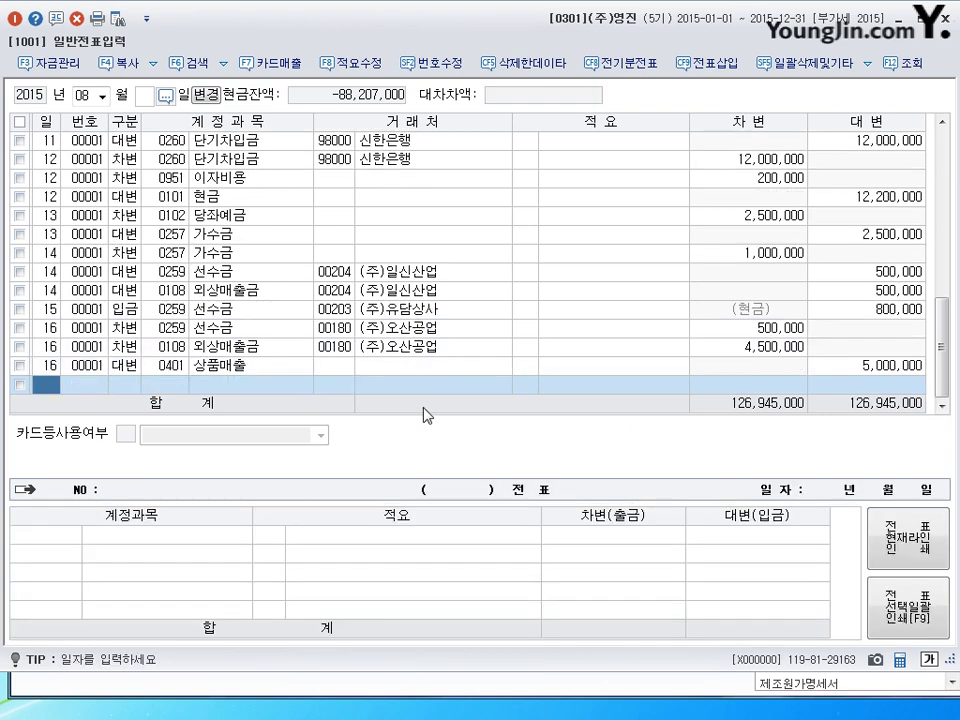
Enter a 17 August debit line for account 0801 급여 with no vendor, amount 17,601,800.
text(17)
key(Return)
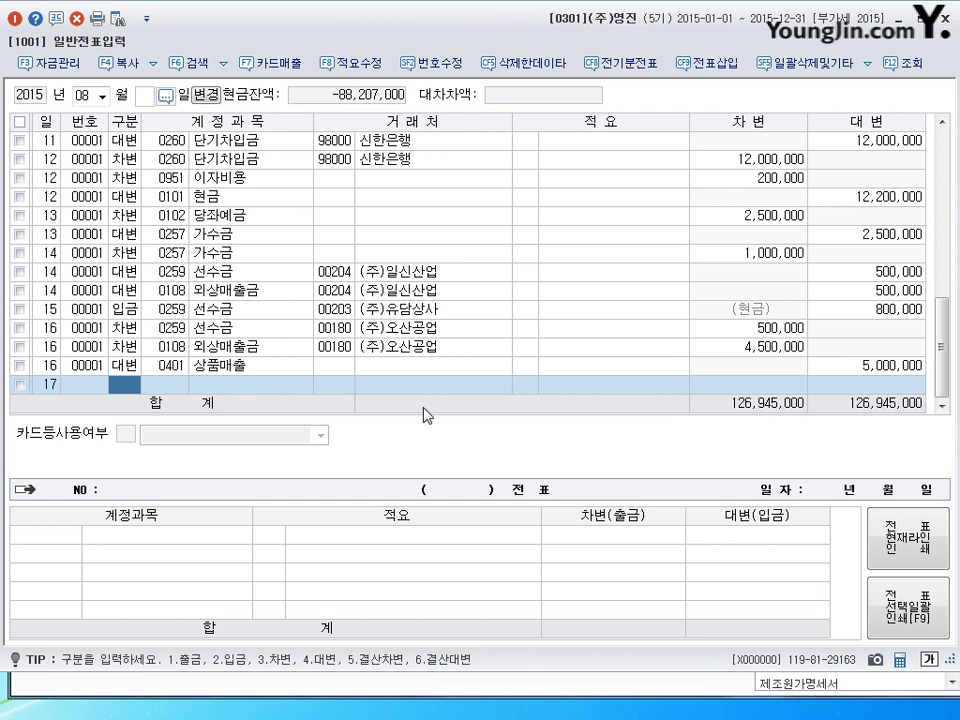
text(3)
key(Return)
text(801)
key(Return)
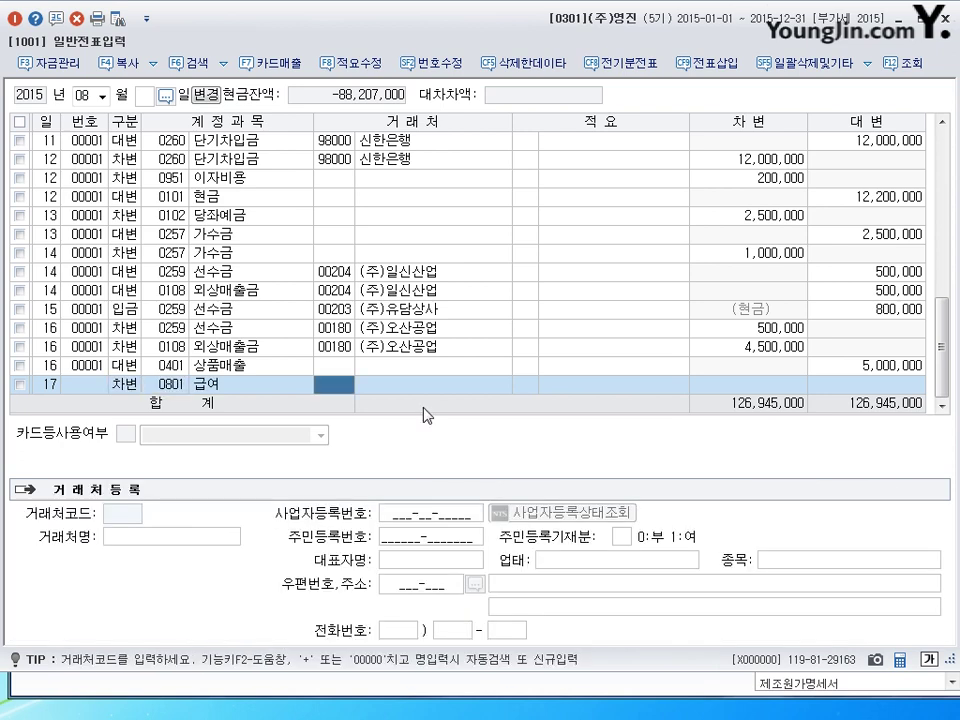
key(Return)
key(Return)
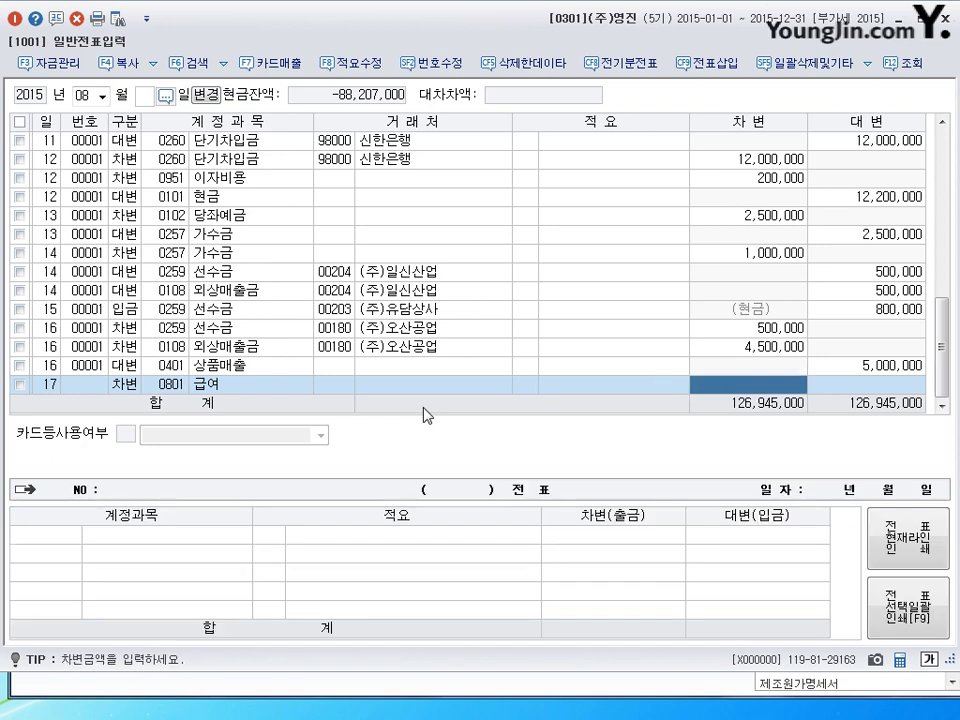
text(17,60)
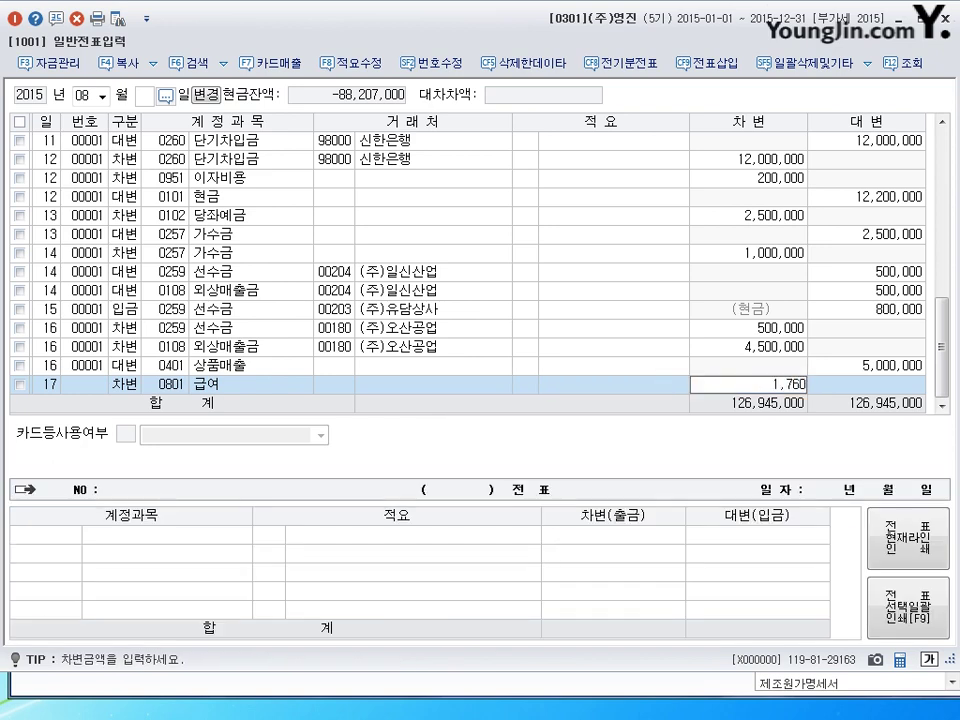
text(1,800)
key(Return)
Add a second 17 August debit line for account 0504 임금 with no vendor, amount 43,115,400.
text(504)
key(Return)
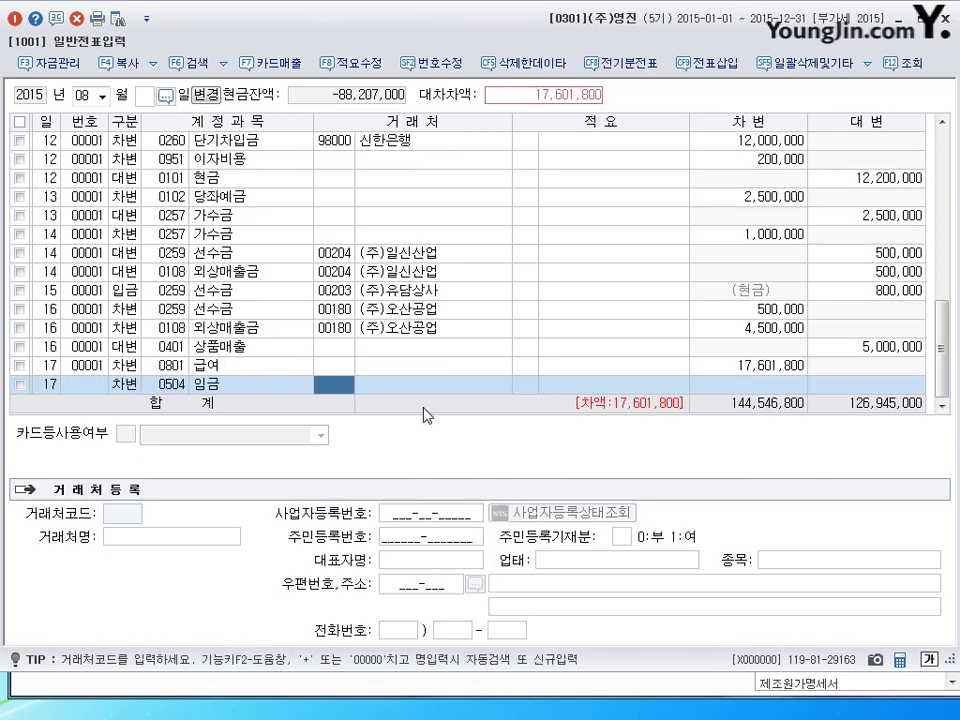
key(Return)
key(Return)
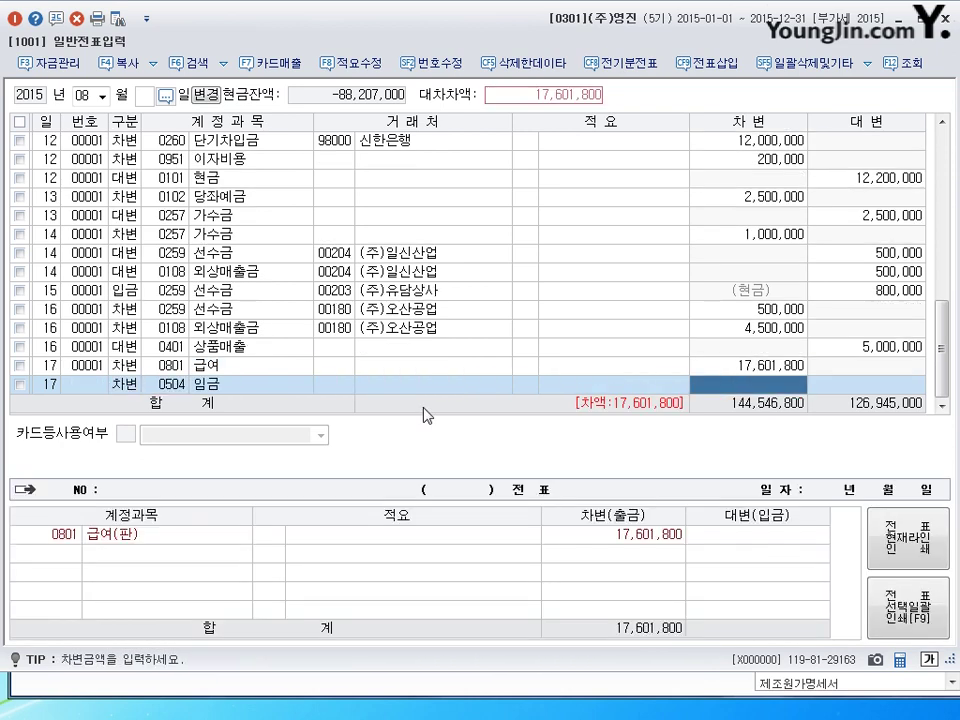
text(4)
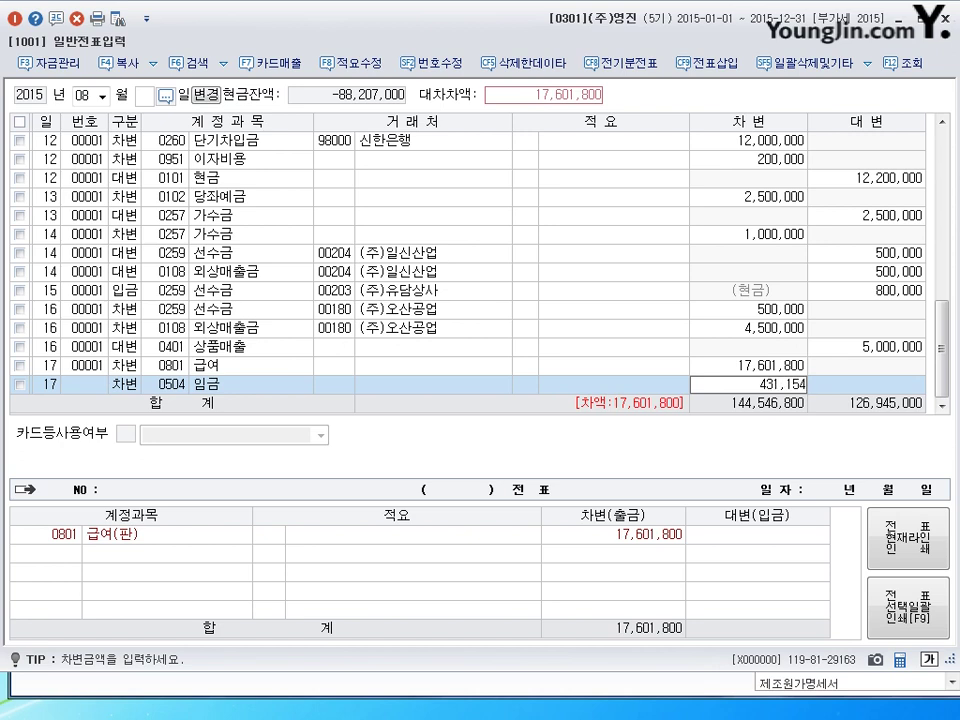
text(3,115,400)
key(Return)
Add a 17 August credit line for account 0254 예수금 with no vendor, amount 5,295,900.
text(4)
key(Return)
text(25)
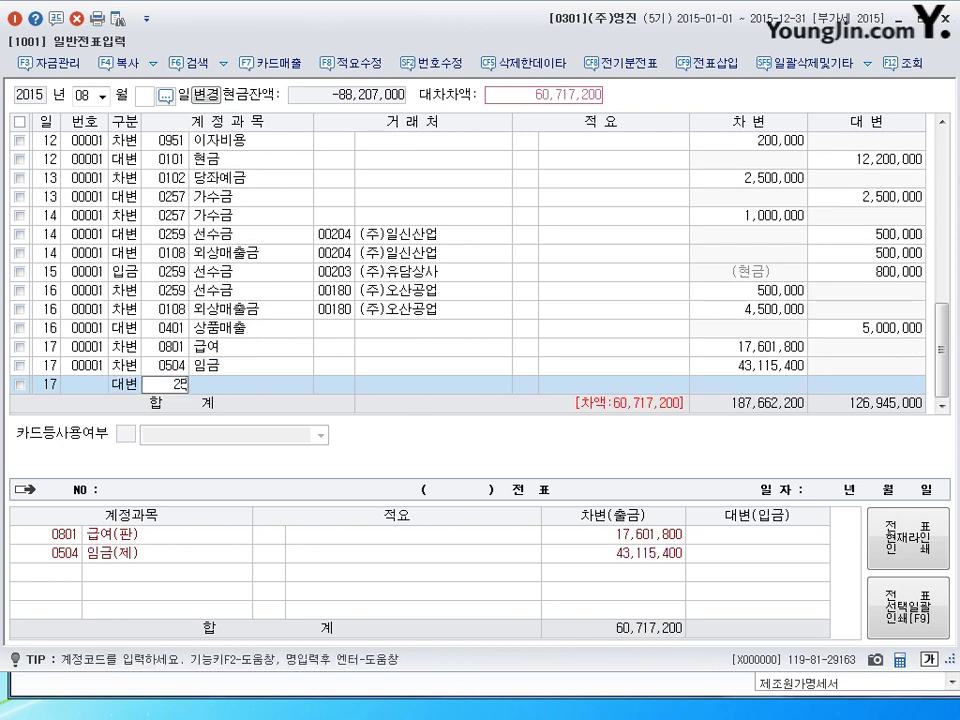
text(4)
key(Return)
key(Return)
key(Return)
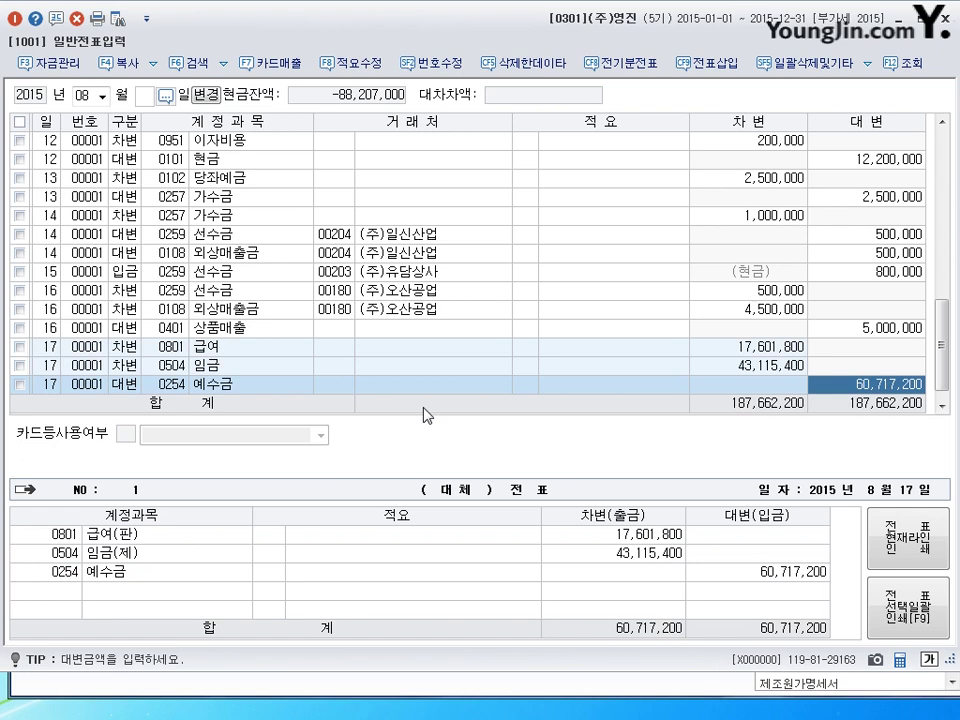
text(5295)
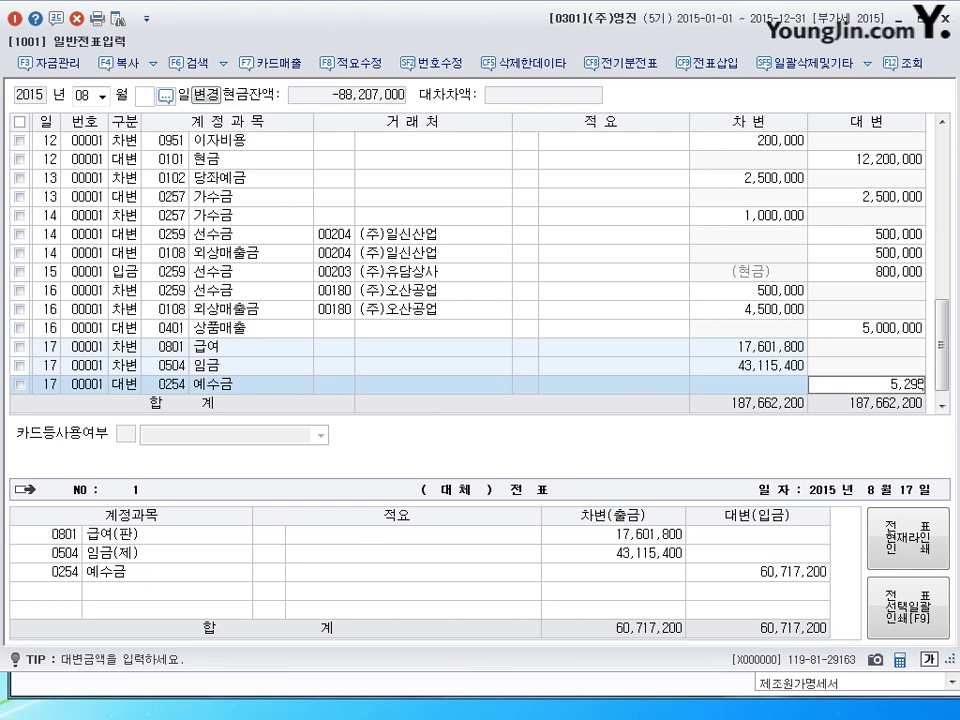
text(900)
key(Return)
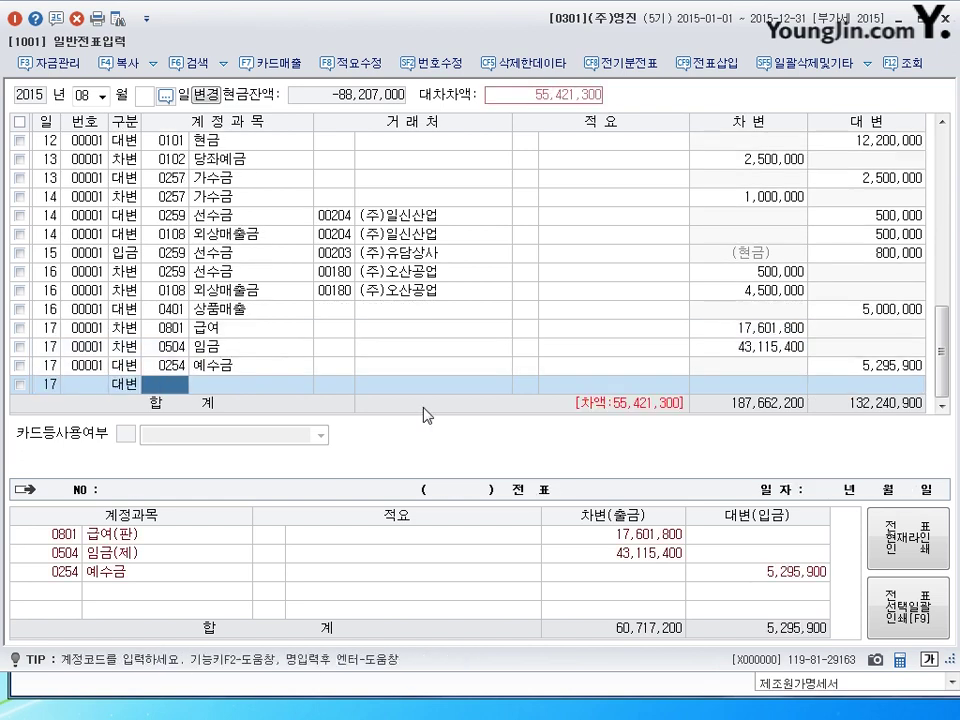
Balance the 17 August voucher with a credit line for account 0103 보통예금, amount 55,421,300.
text(0103)
key(Return)
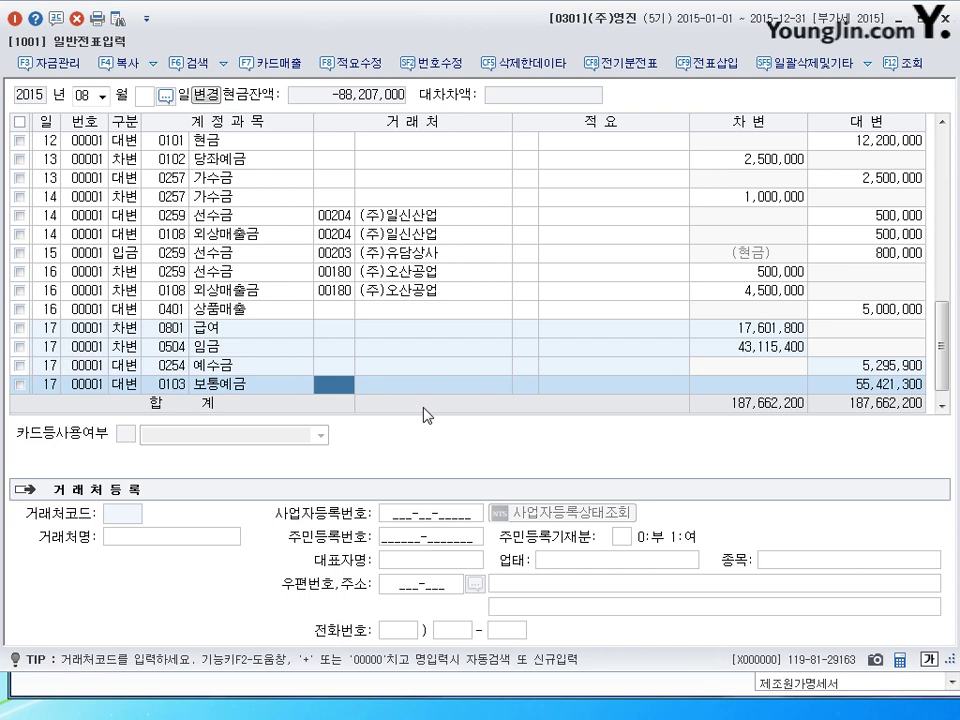
key(Return)
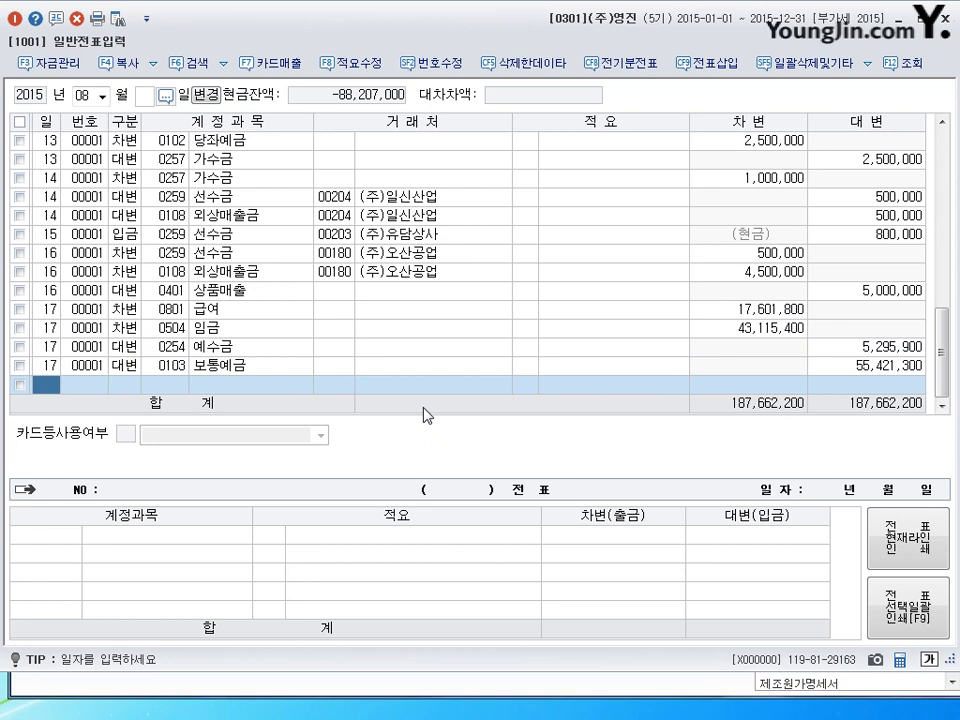
Record an 18 August cash payment (출금) line for account 0254 예수금 with no vendor, amount 126,000.
text(18)
key(Return)
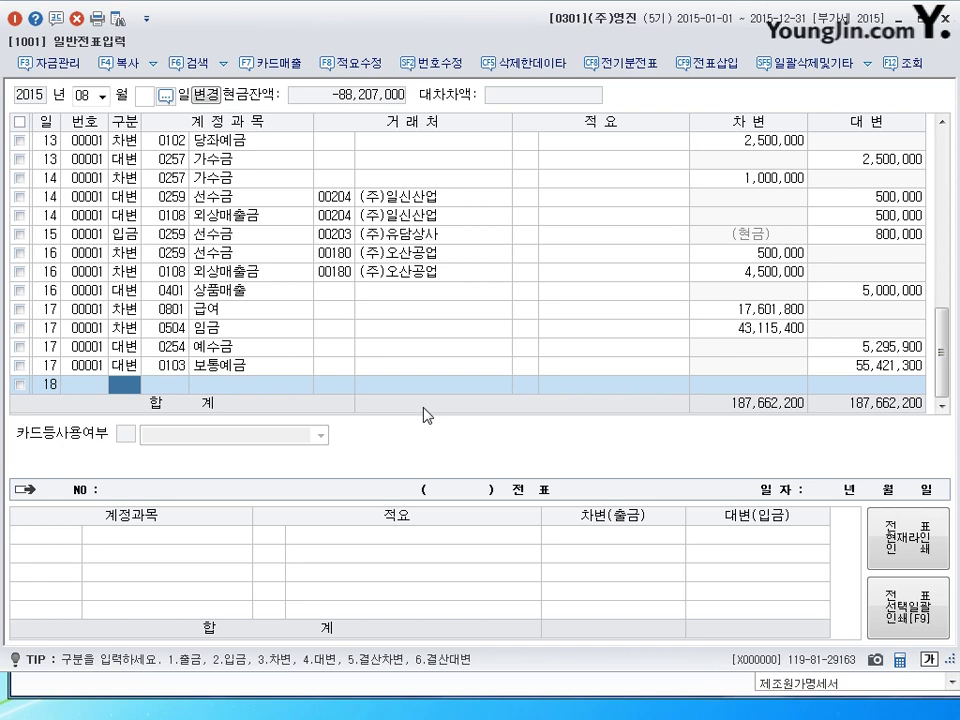
text(1)
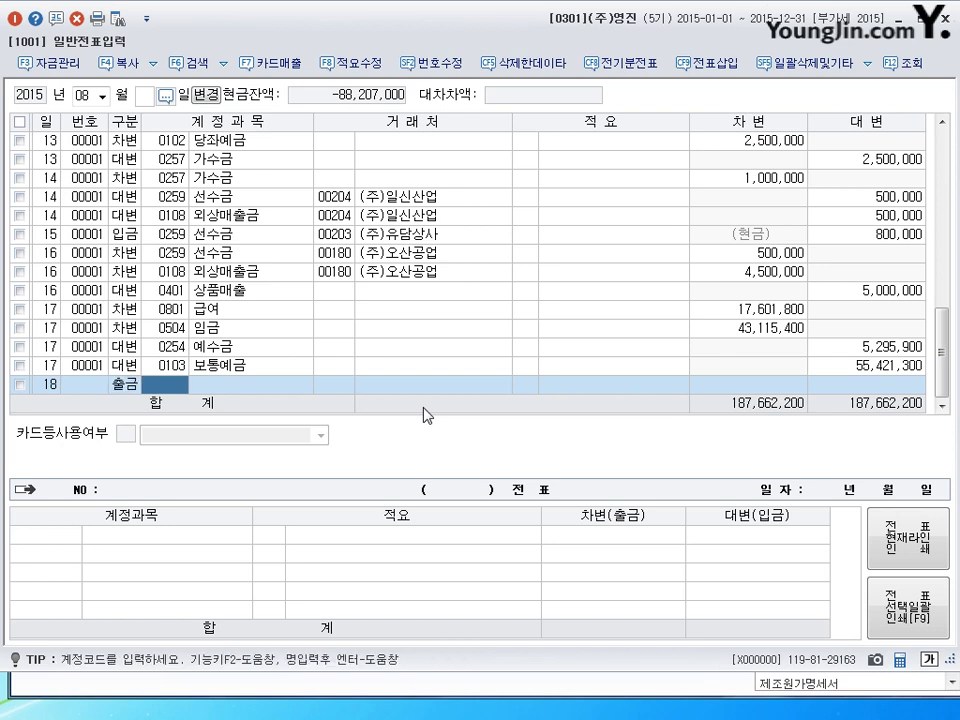
text(254)
key(Return)
key(Return)
key(Return)
key(Return)
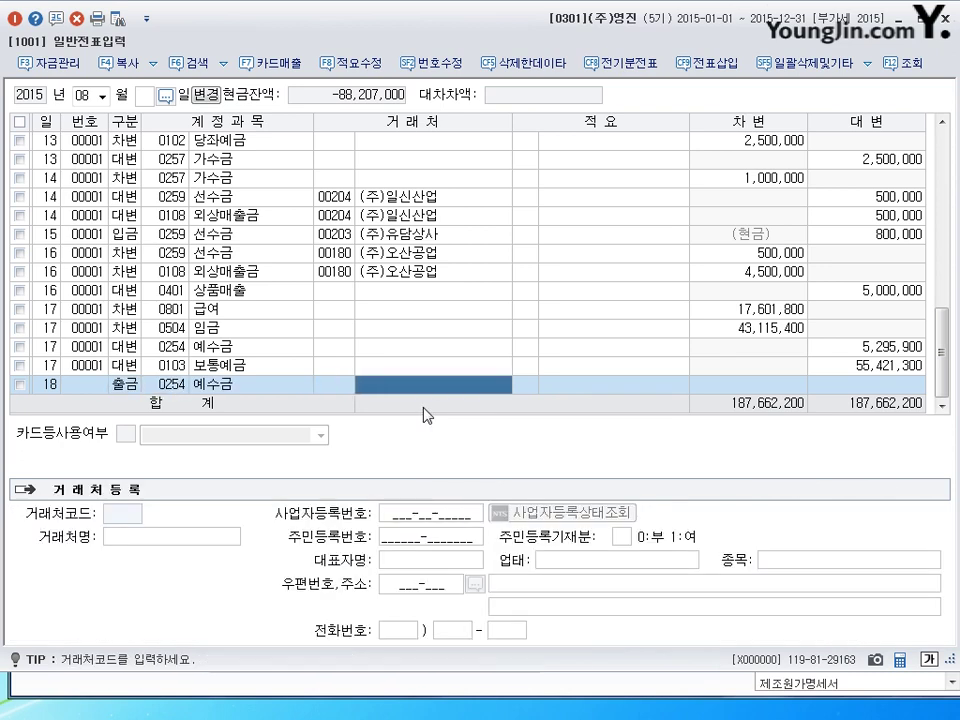
text(1260000)
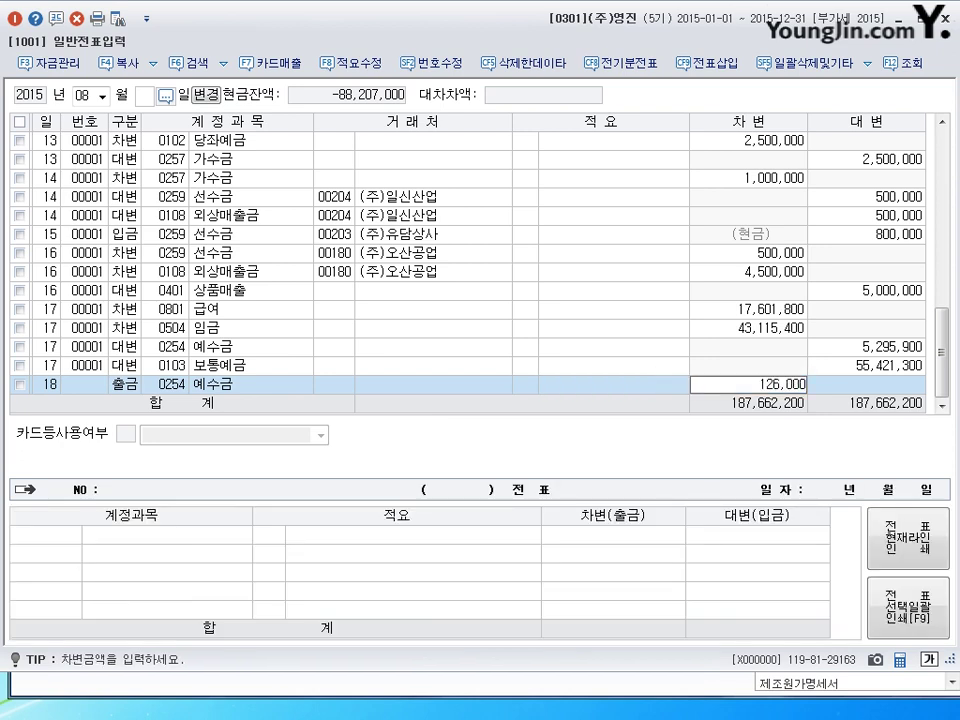
key(Return)
Enter a 19 August debit line for account 0951 이자비용 with no vendor, amount 1,000,000.
text(19)
key(Return)
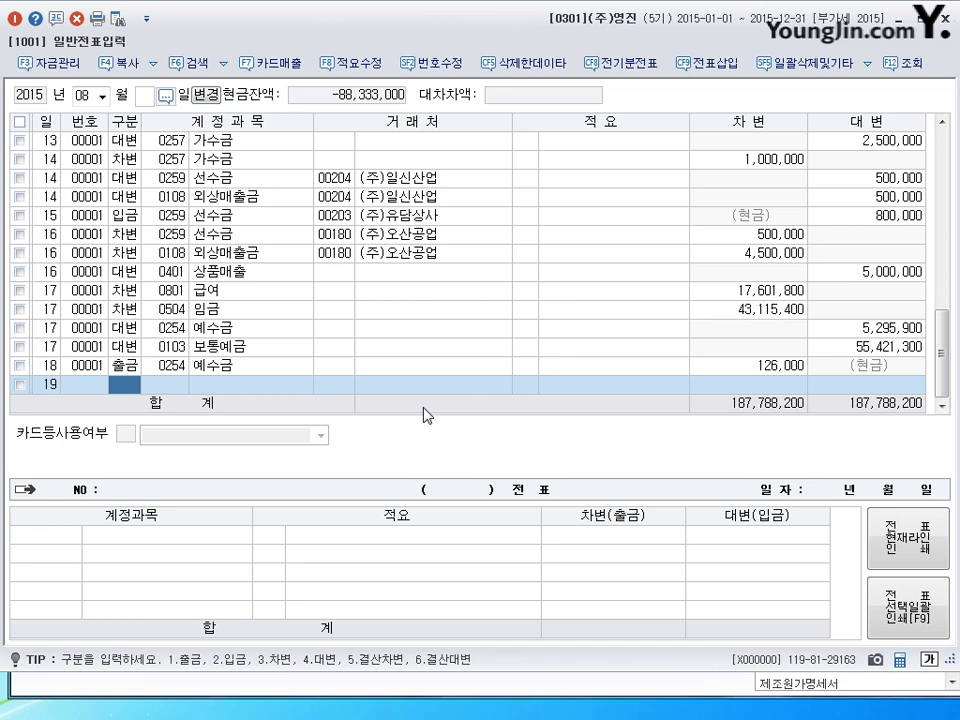
text(3)
key(Return)
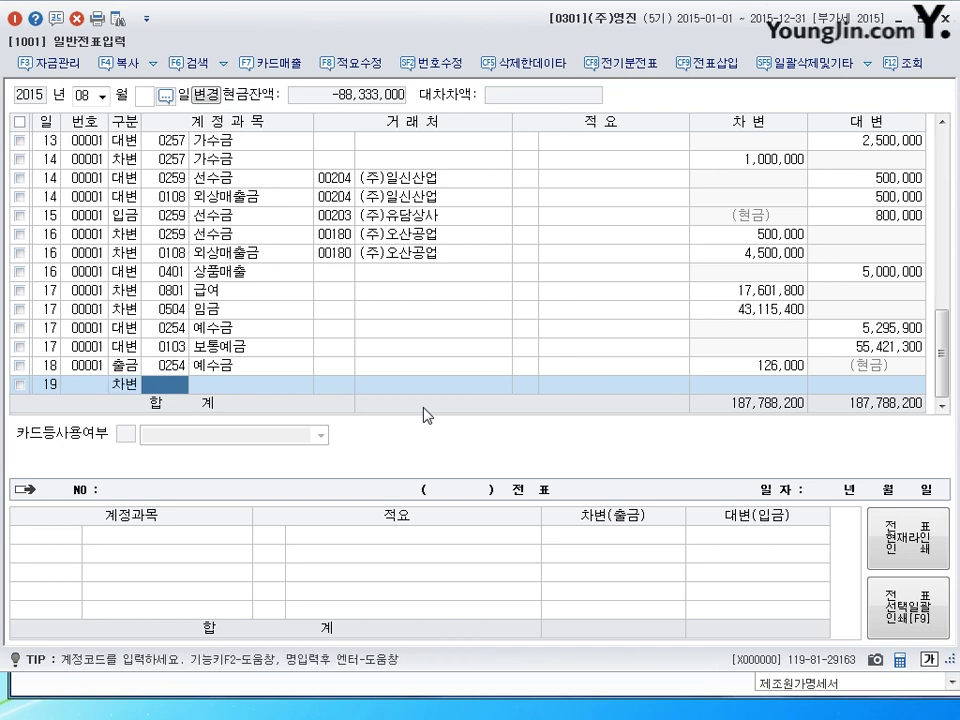
text(951)
key(Return)
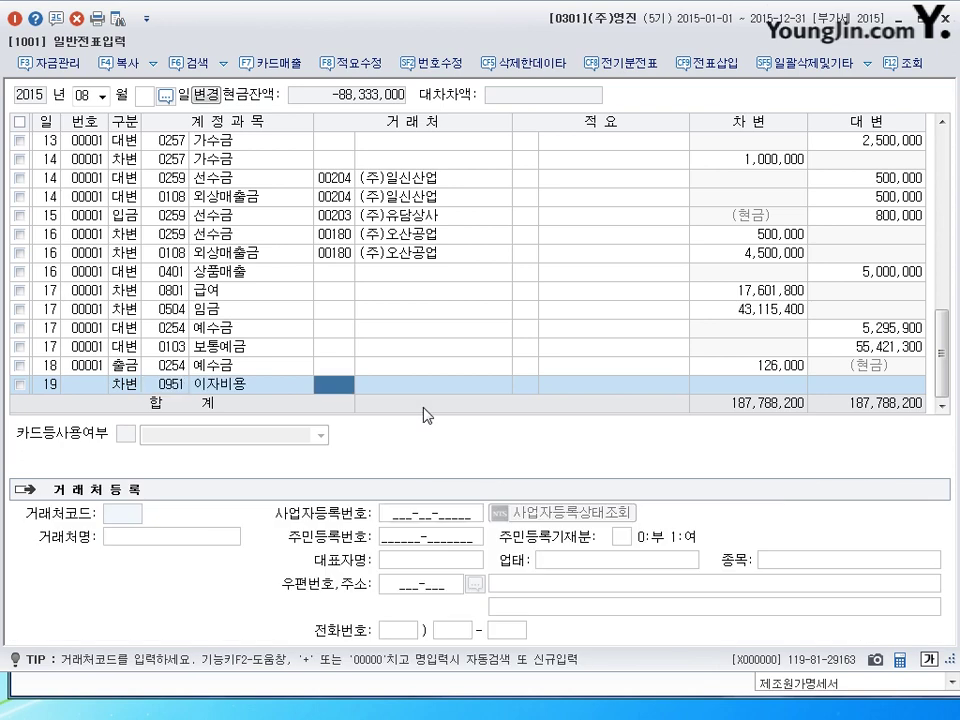
key(Return)
key(Return)
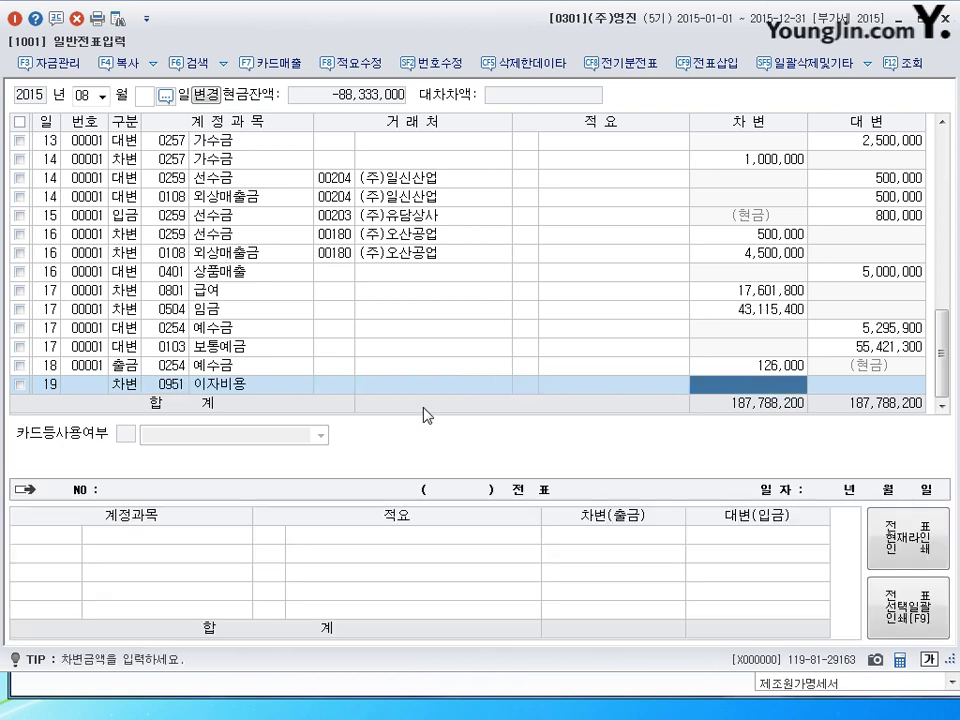
text(1,000,000)
key(Return)
Add a 19 August credit line for account 0254 예수금 with no vendor, amount 275,000.
text(4)
key(Return)
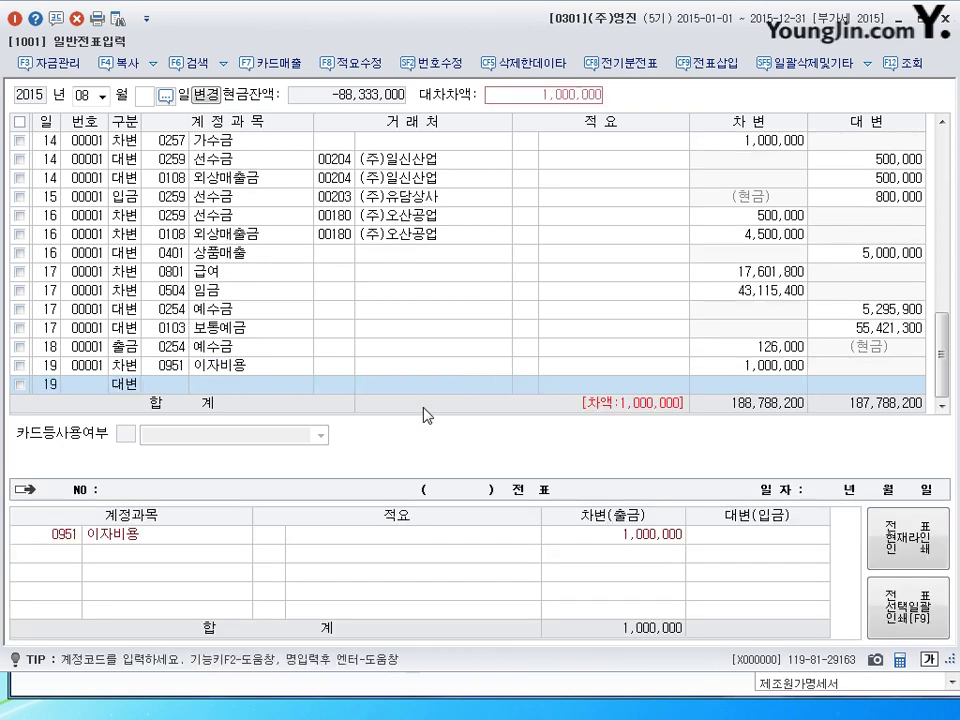
text(254)
key(Return)
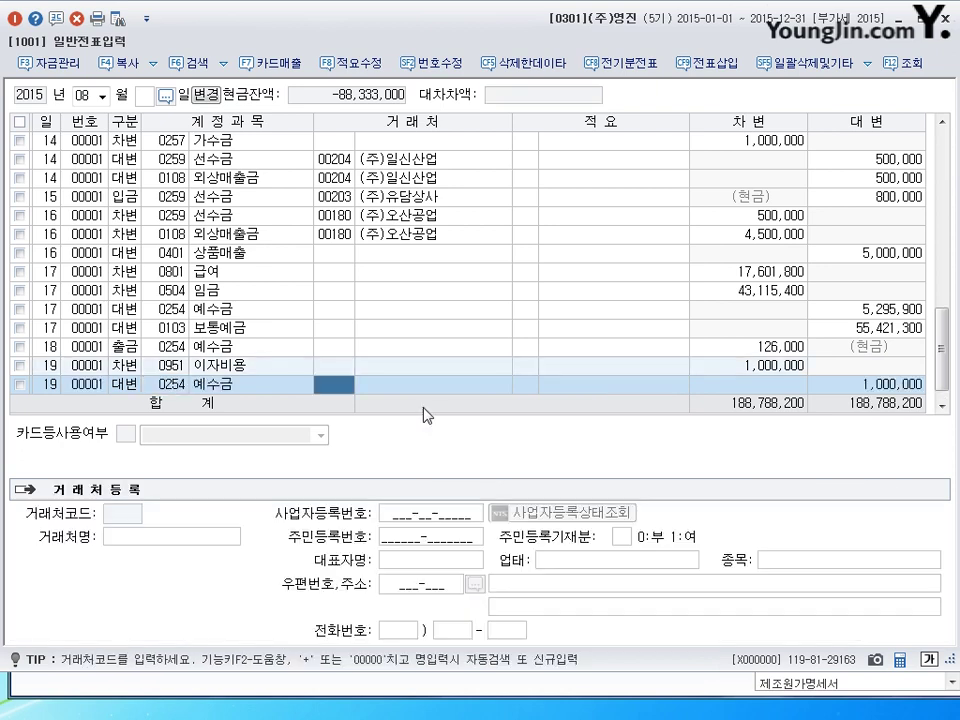
key(Return)
key(Return)
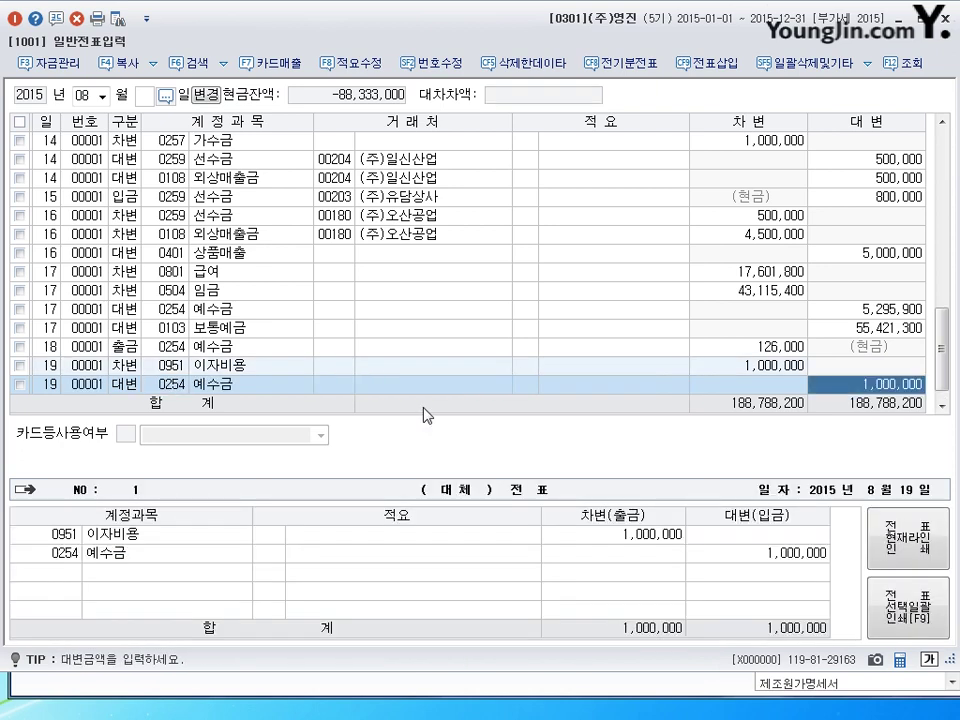
text(275000)
key(Return)
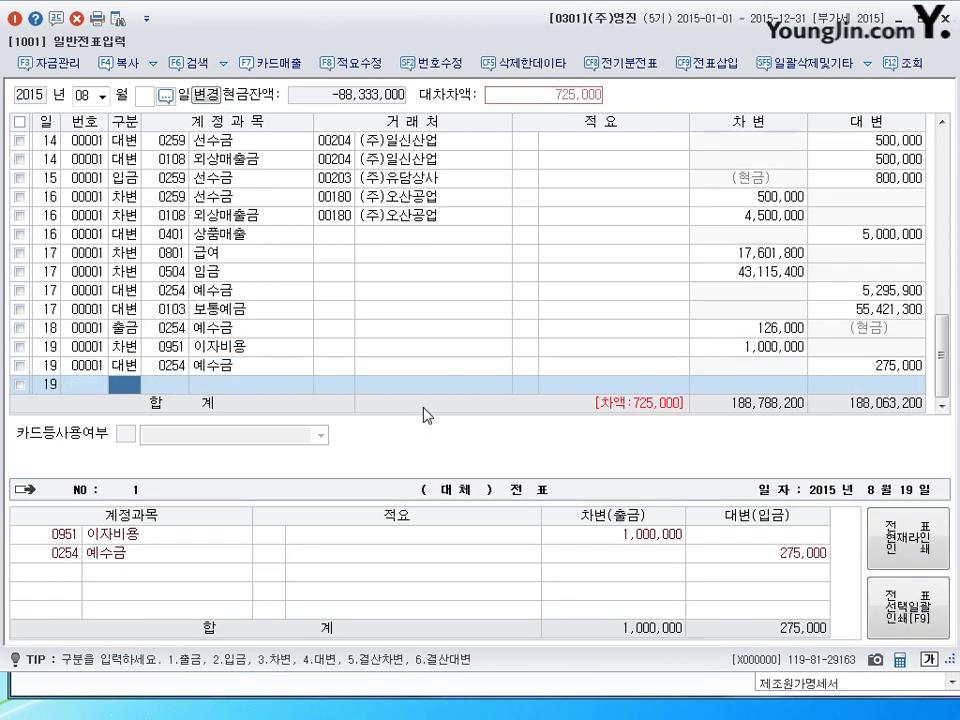
Balance the 19 August voucher with a credit line for account 0101 현금, amount 725,000, and start a line for day 20.
text(101)
key(Return)
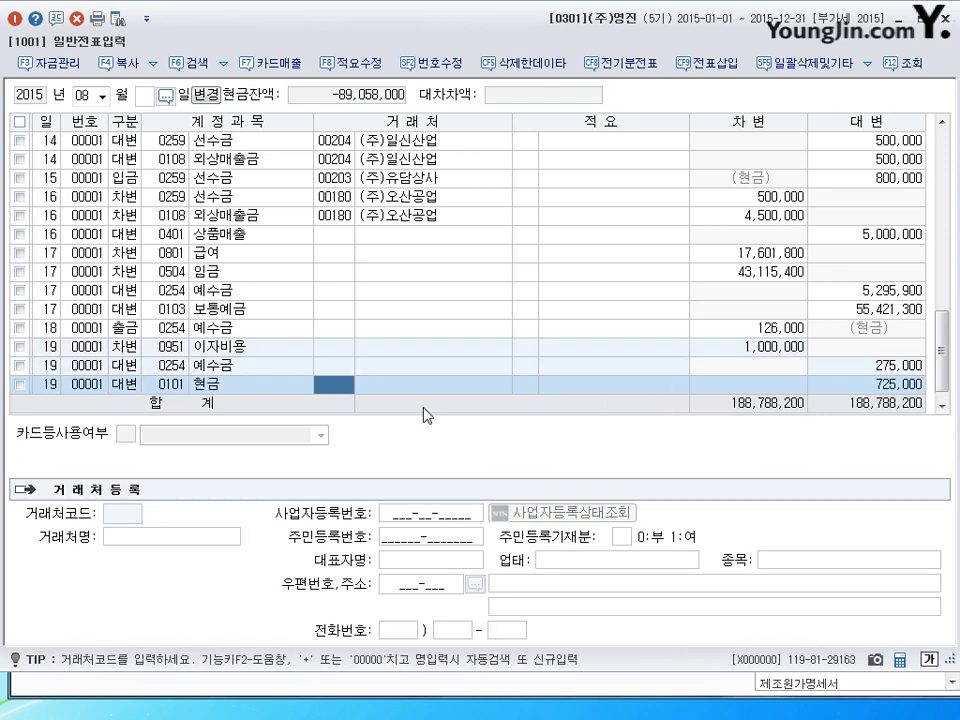
key(Return)
key(Return)
key(Return)
text(20)
key(Return)
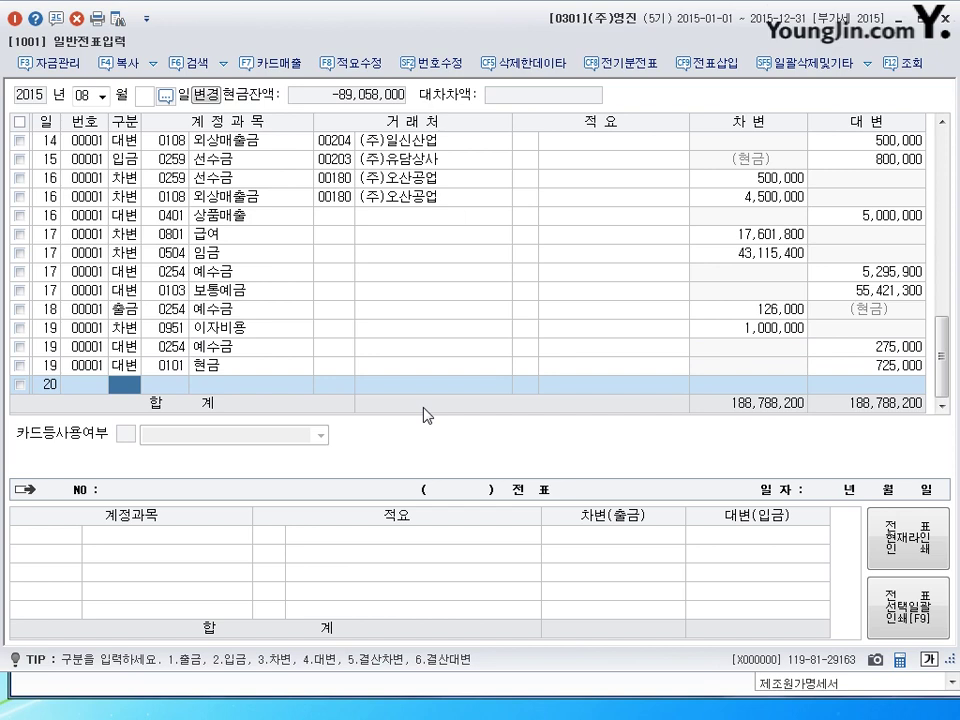
Switch the voucher entry date to 31 March 2015.
click(84, 95)
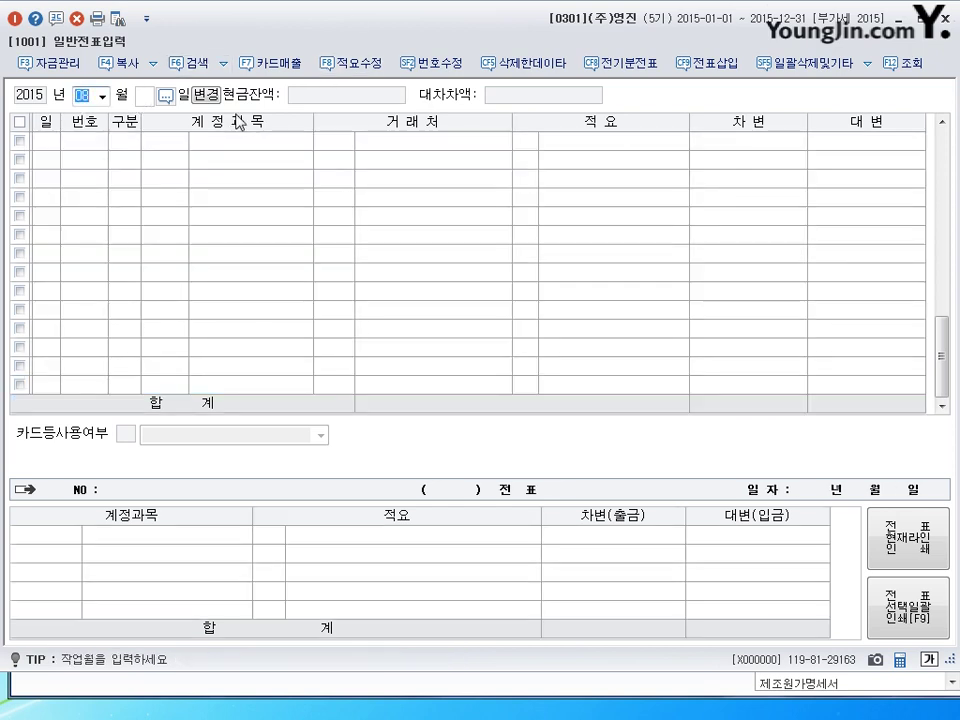
key(Return)
text(31)
key(Return)
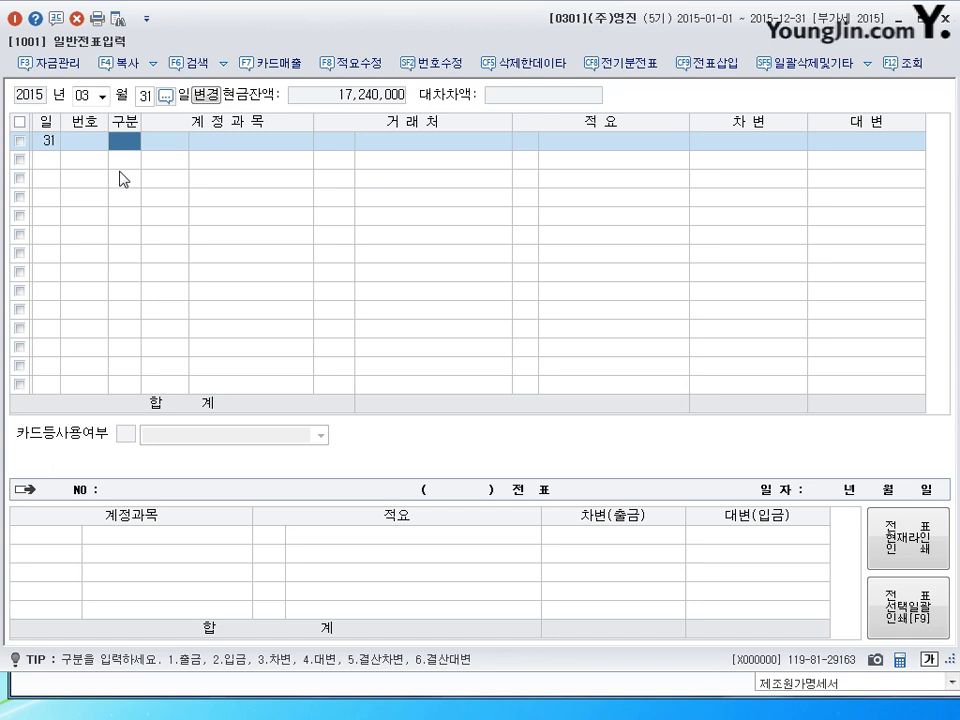
Record a 31 March cash payment (출금) line for account 0265 미지급배당금 with no vendor, amount 10,000,000.
text(1)
key(Return)
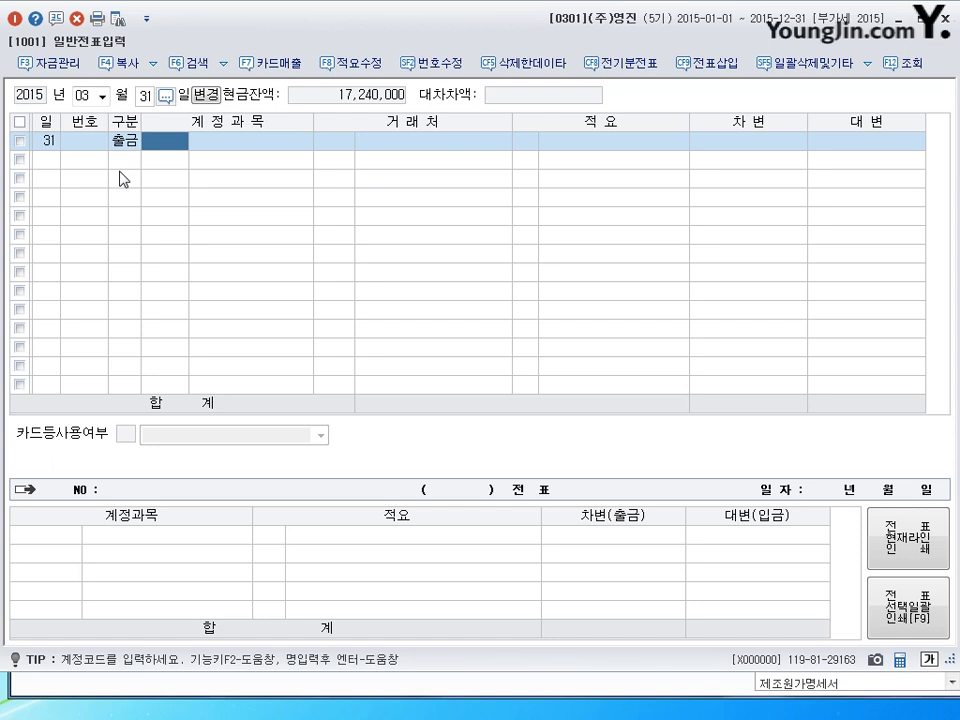
text(265)
key(Return)
key(Return)
key(Return)
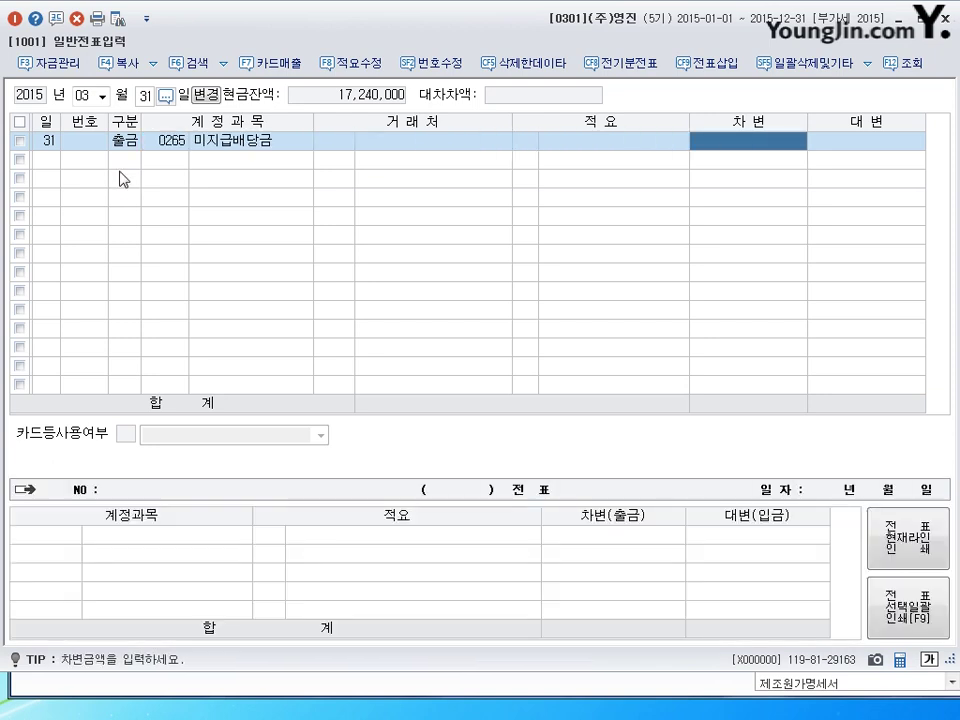
text(10000000)
key(Return)
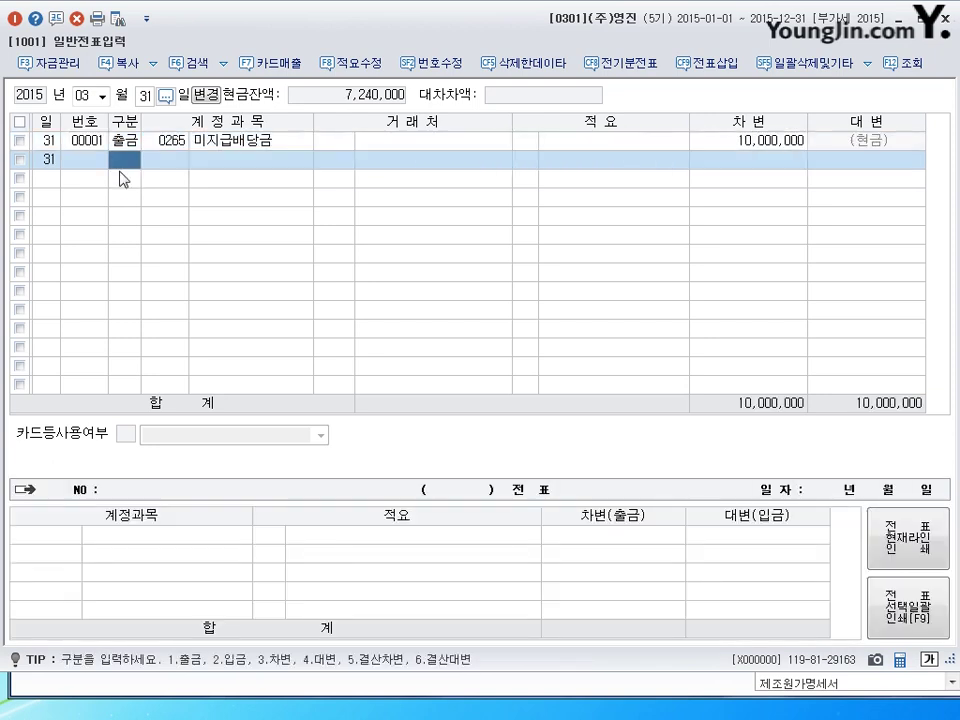